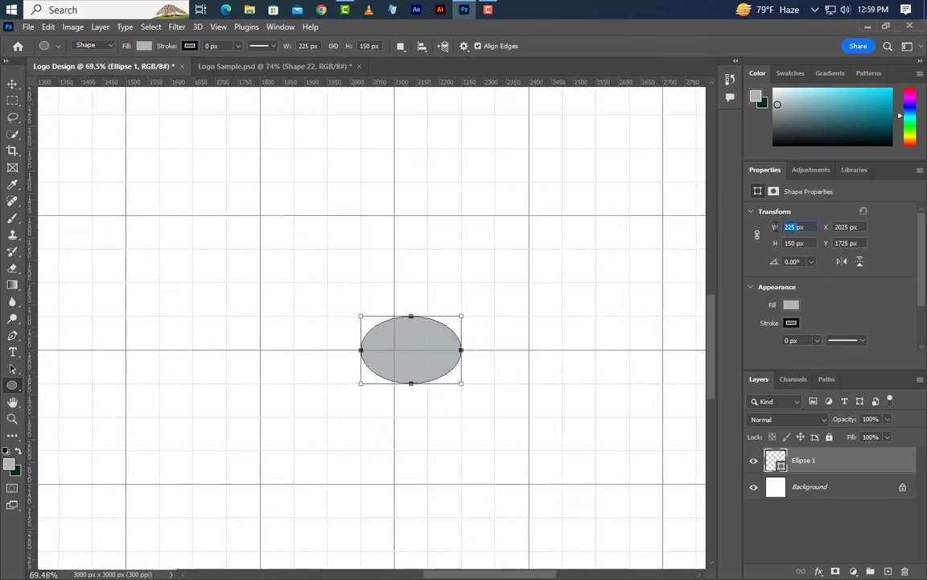
- Set the ellipse's width to 190 px and rotate it to -25.5° with Free Transform
type("1px")
key("Tab")
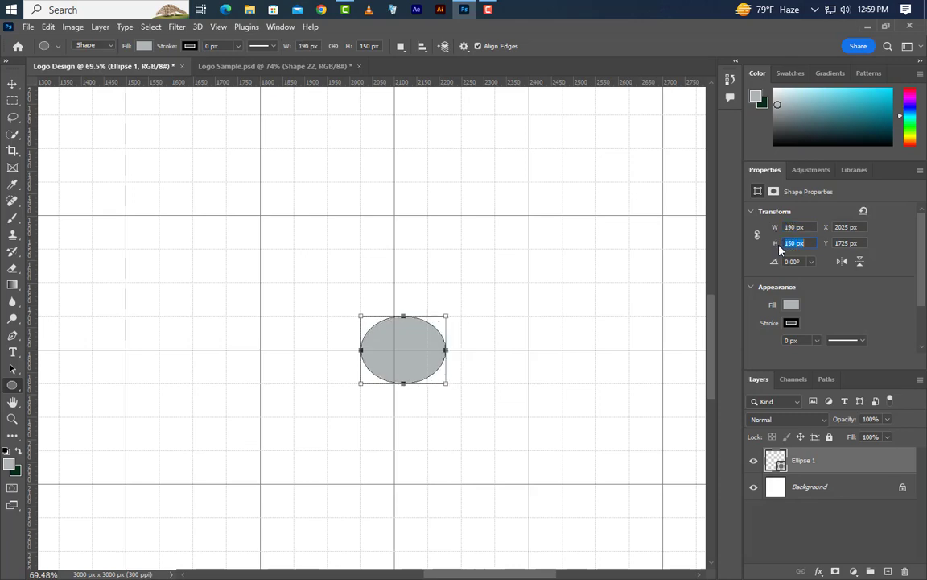
left_click(48, 27)
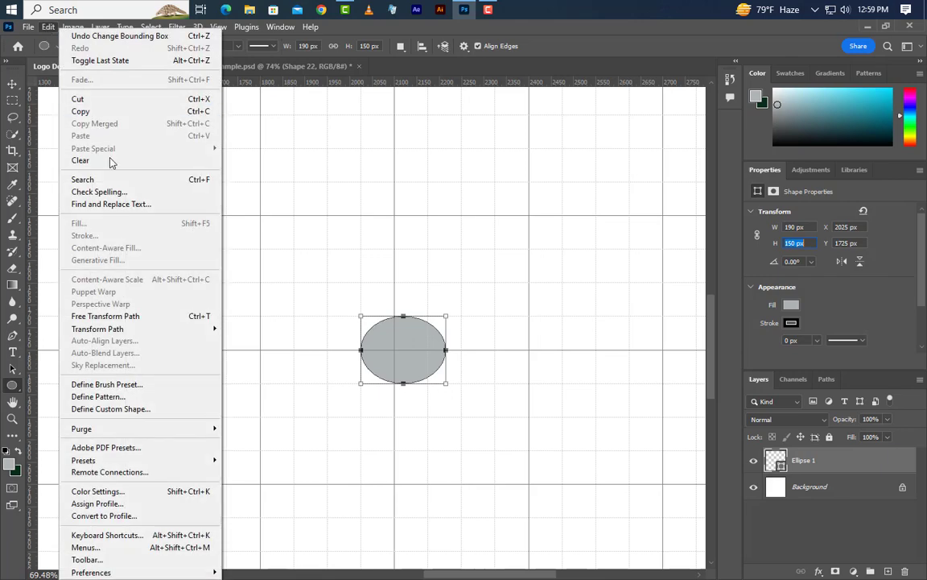
left_click(121, 316)
left_click_drag(478, 322, 471, 288)
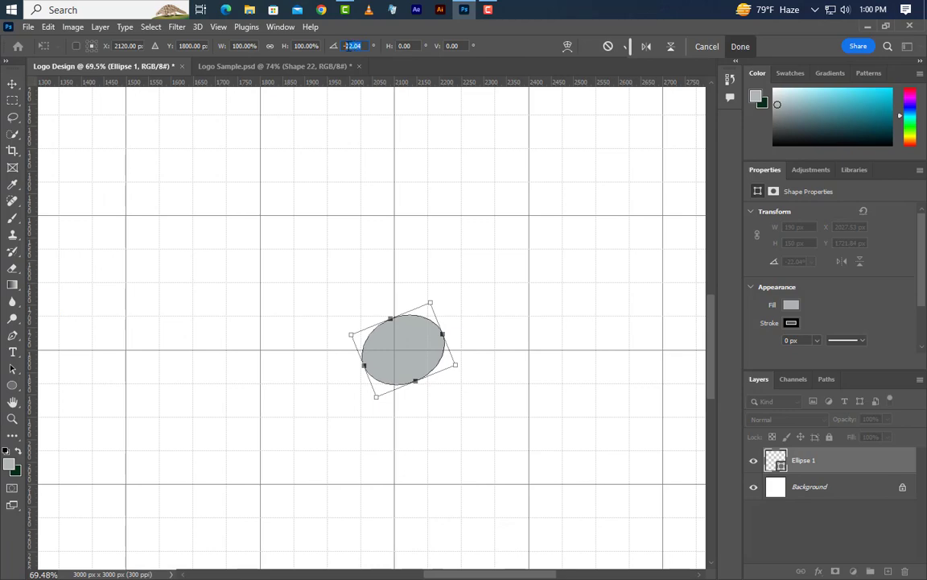
type("-25")
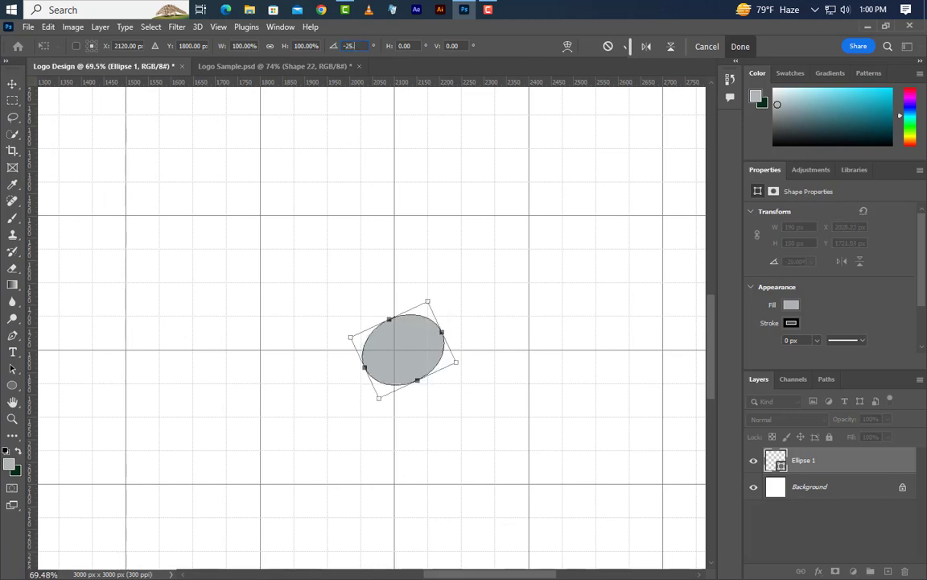
type(".5")
- Move the rotated ellipse slightly upward so its centre sits at about X 2117 px, Y 1778 px, and apply the transform
left_click_drag(418, 343, 419, 331)
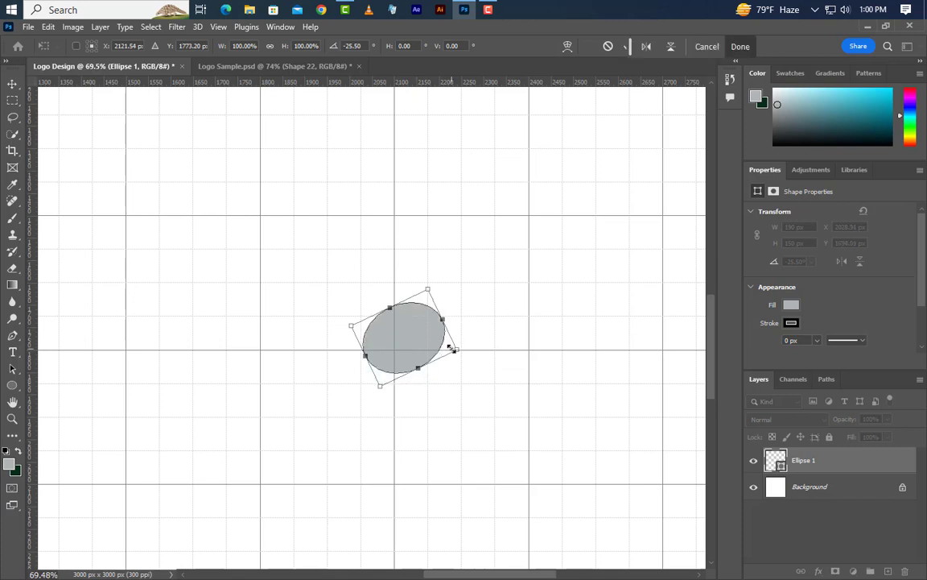
key("Left")
key("Left")
key("Left")
key("Down")
key("Down")
key("Down")
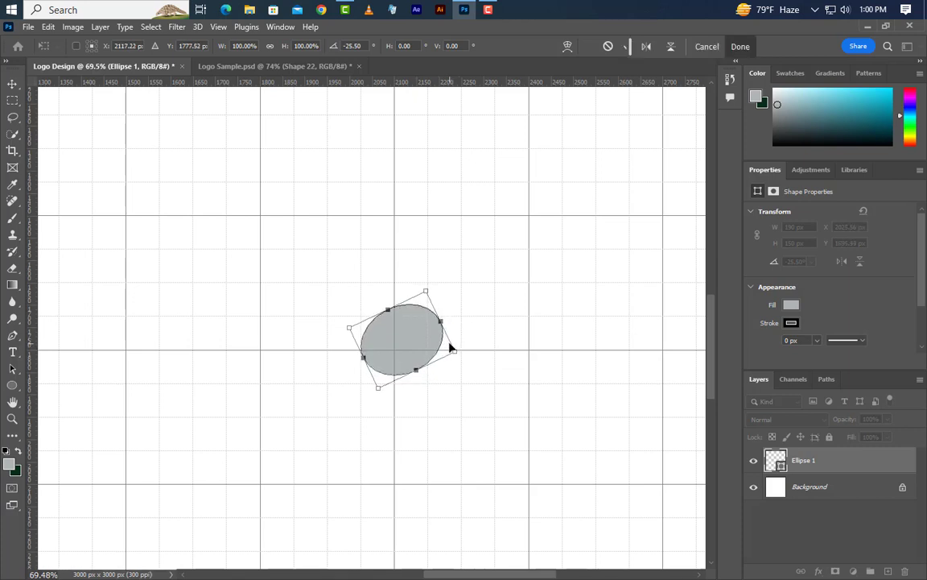
left_click(739, 46)
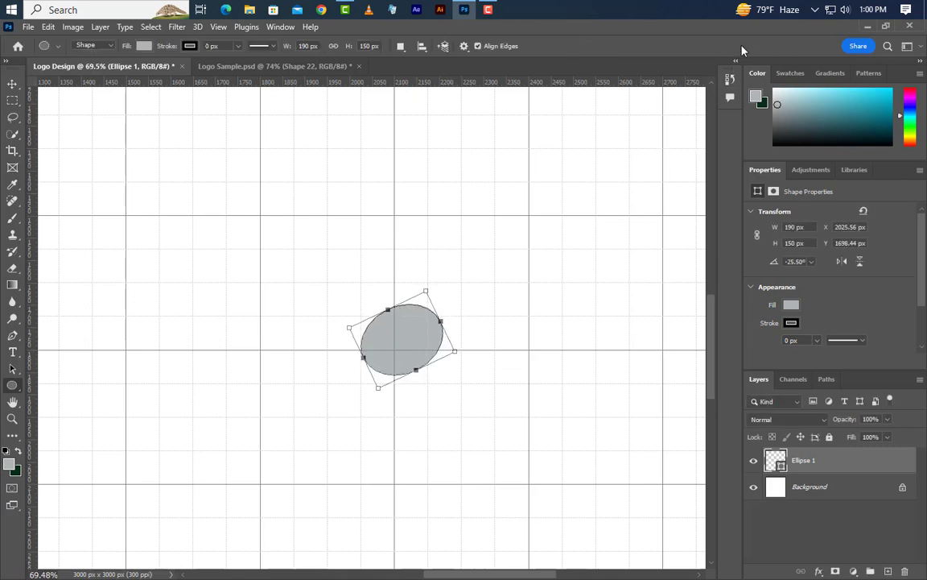
- Draw an S-shaped Pen tool curve rising from the ellipse's upper-right edge, about 402 px wide and 726 px high
right_click(13, 334)
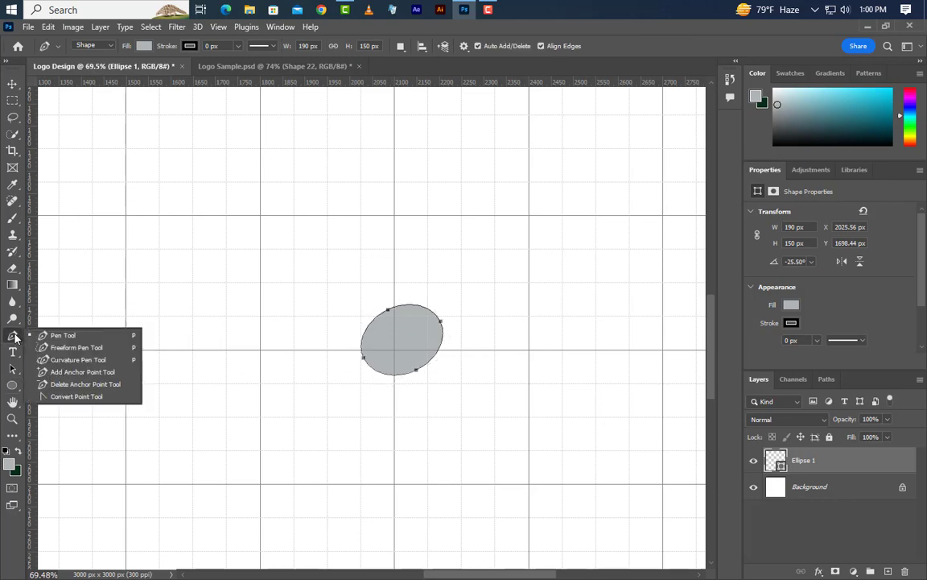
left_click(63, 335)
scroll(451, 331, "up", 5)
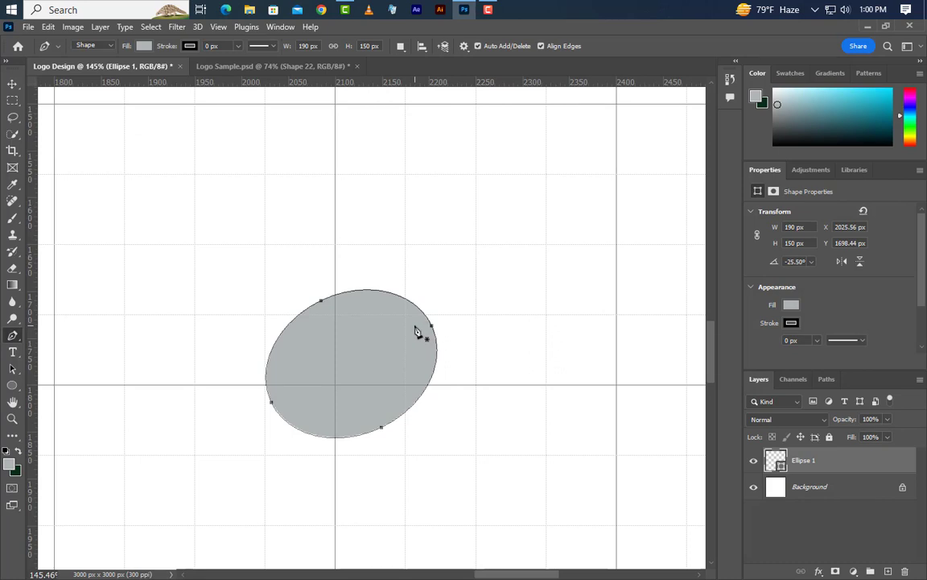
left_click(415, 326)
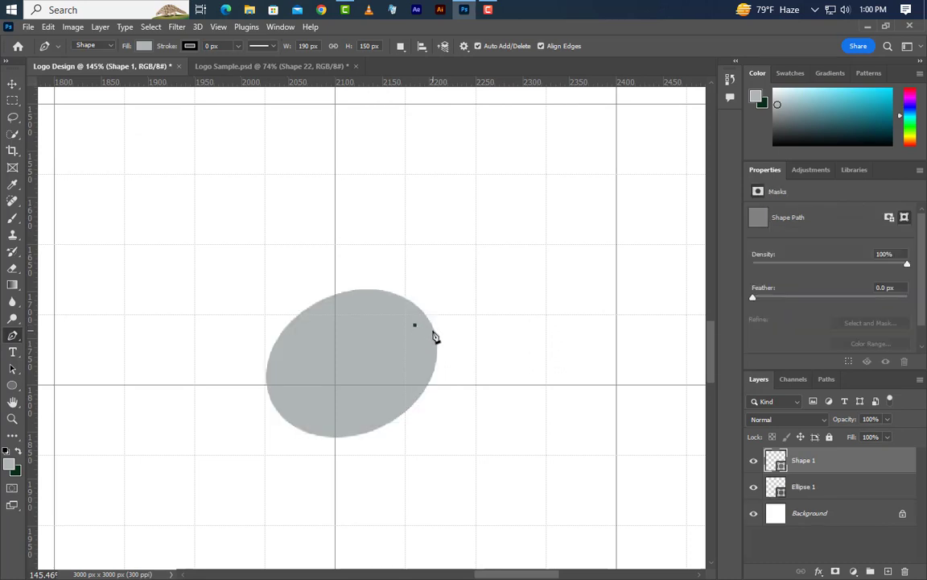
scroll(378, 391, "down", 5)
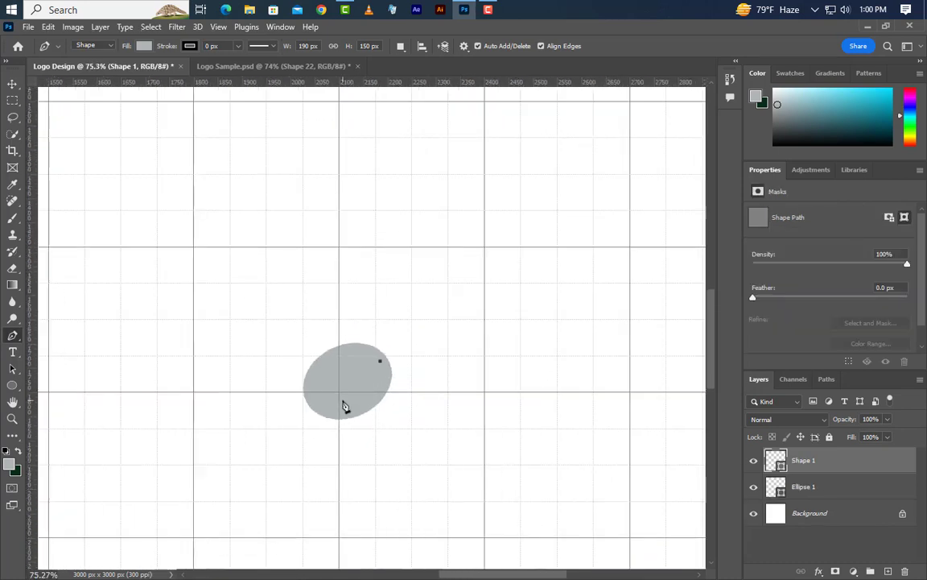
scroll(355, 396, "down", 2)
scroll(543, 243, "up", 2)
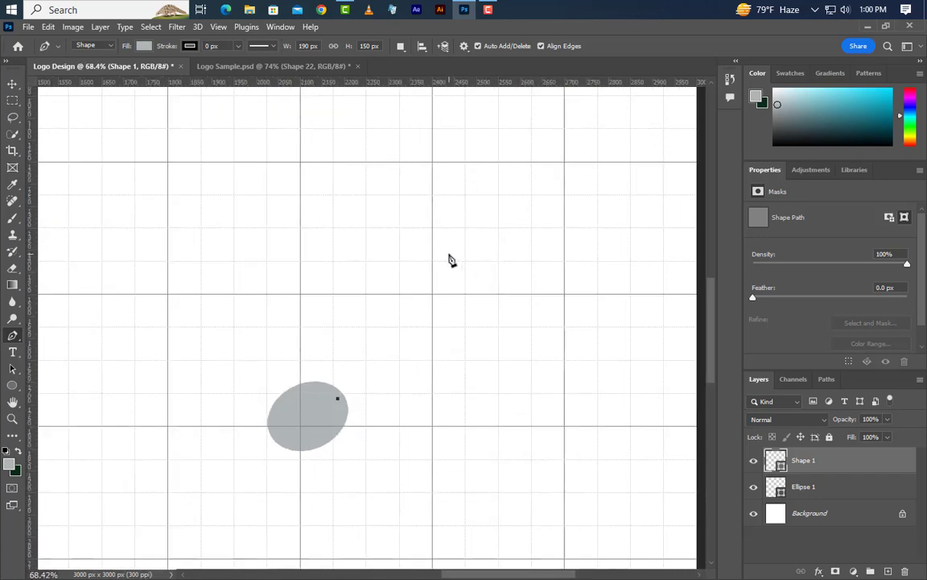
left_click_drag(448, 255, 539, 175)
scroll(546, 215, "up", 3)
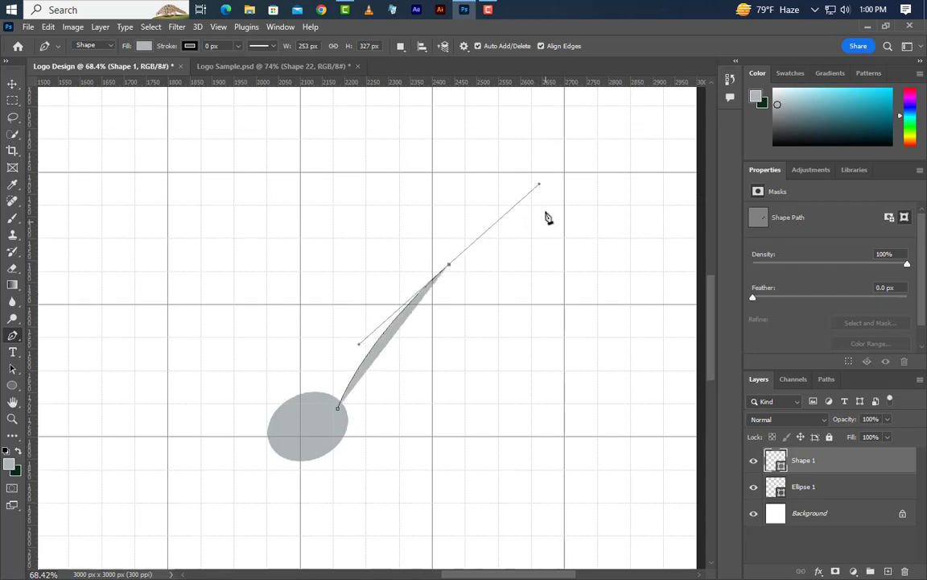
scroll(546, 230, "up", 1)
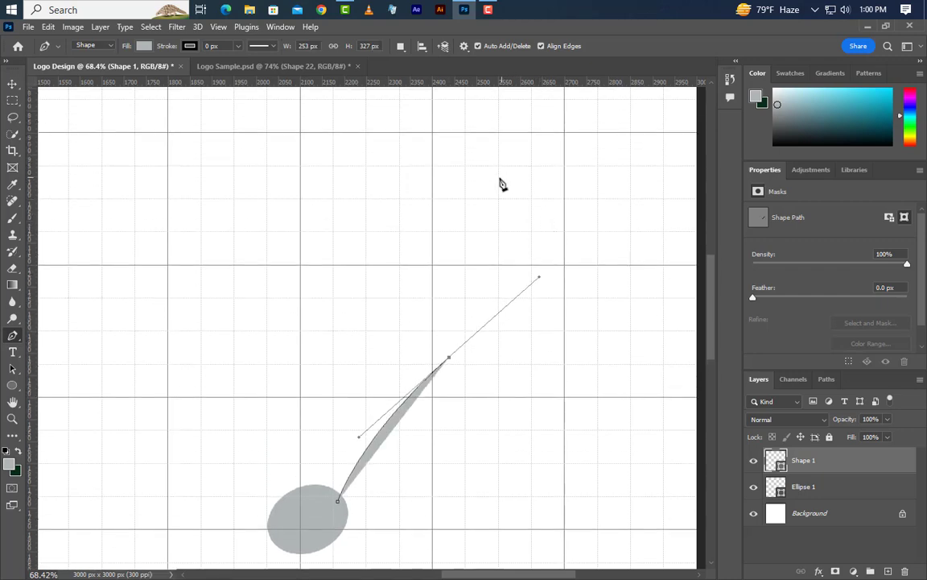
left_click_drag(499, 185, 482, 166)
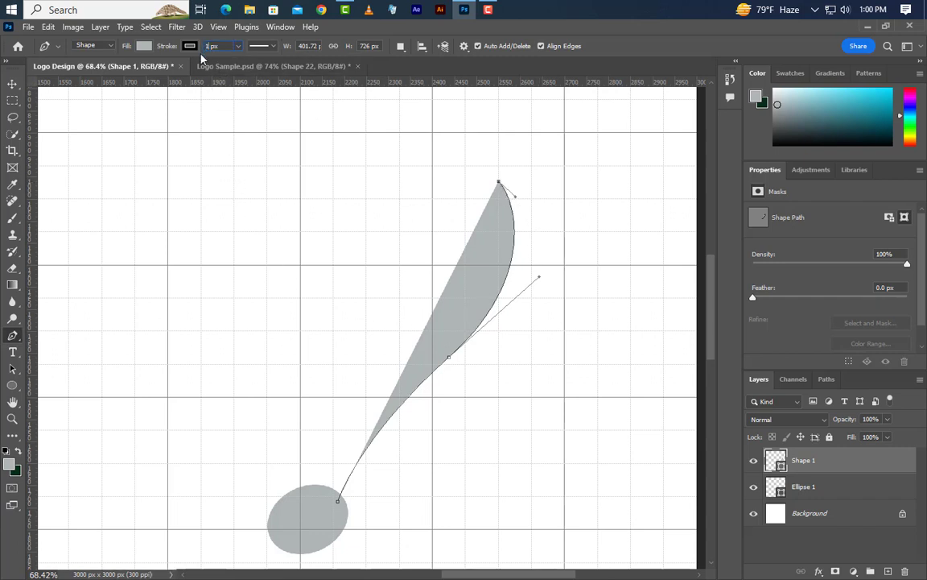
- Give the curve a 10 px stroke and remove its fill
key("Return")
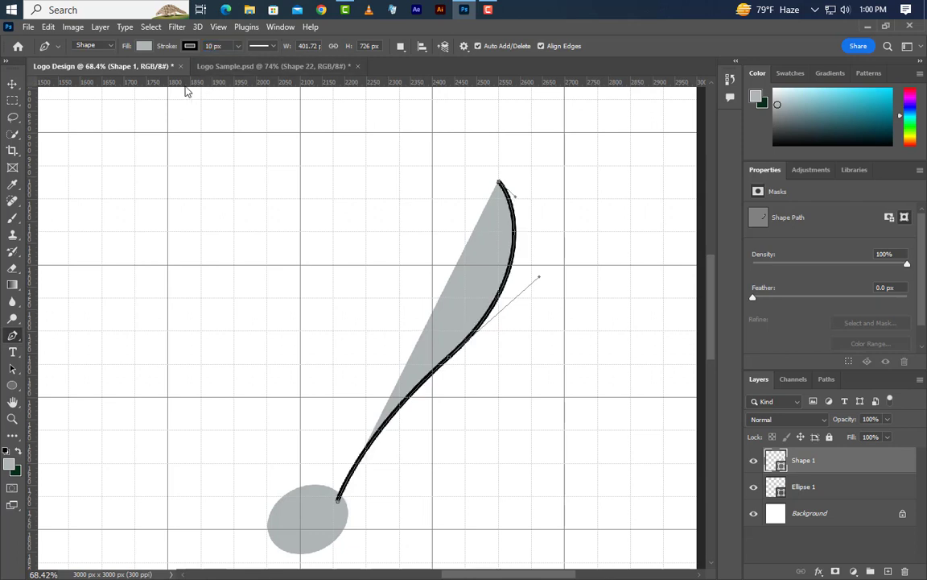
left_click(144, 46)
left_click(70, 72)
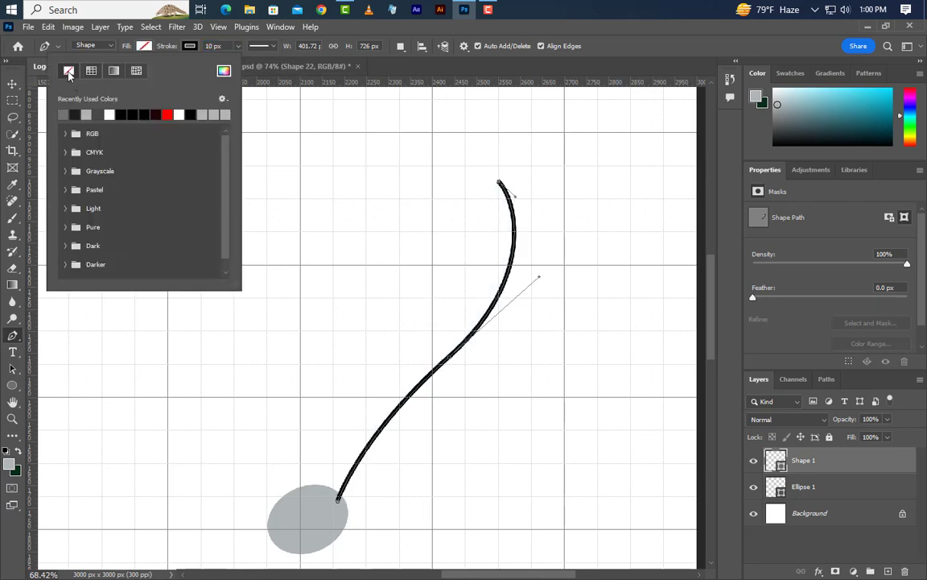
key("Escape")
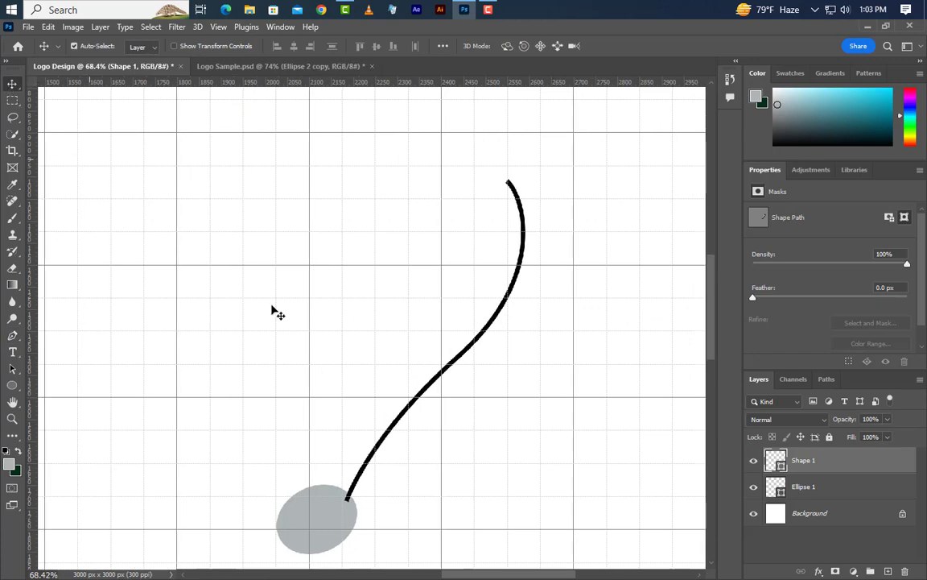
- Add a Color Overlay to the Shape 1 curve using the ellipse's grey, #afb5b6
right_click(856, 461)
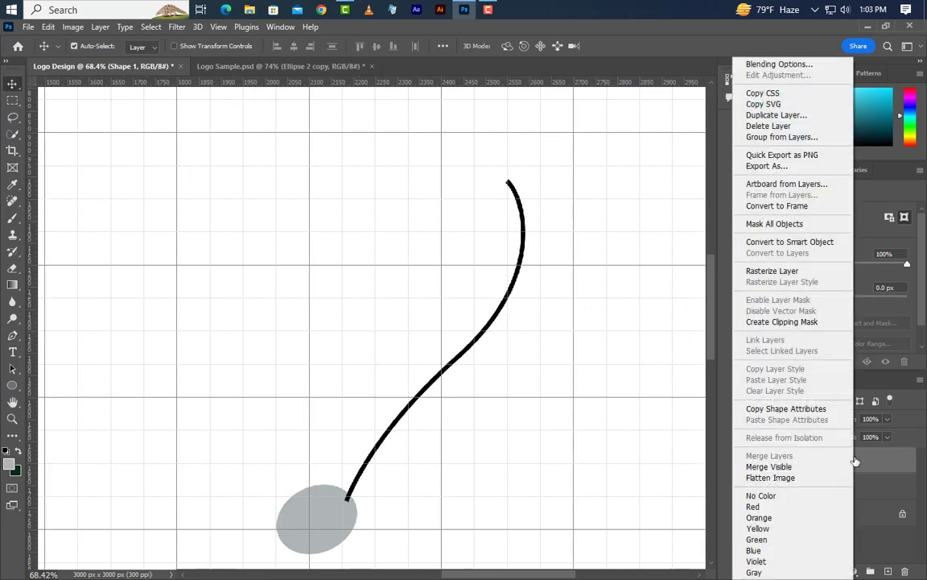
left_click(791, 64)
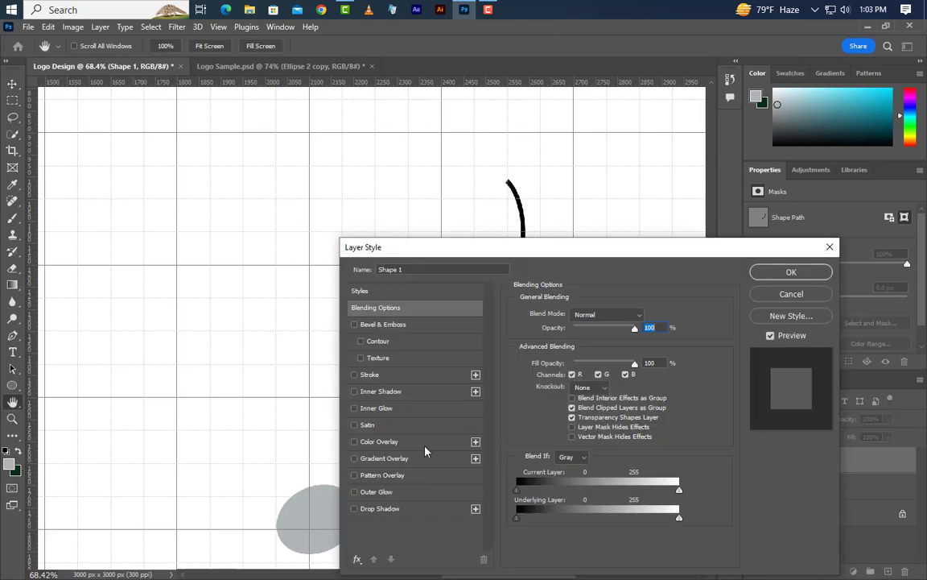
left_click(402, 441)
left_click(647, 314)
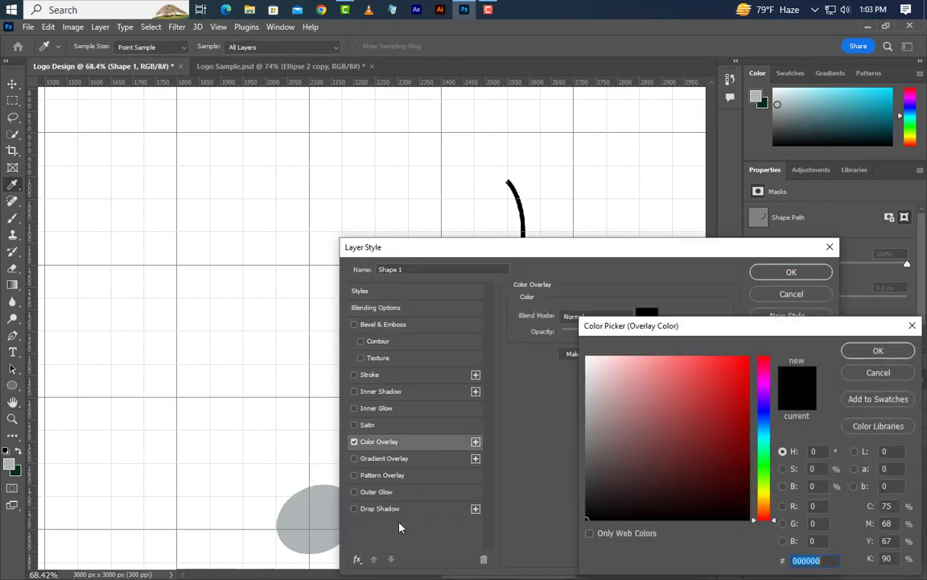
left_click(311, 515)
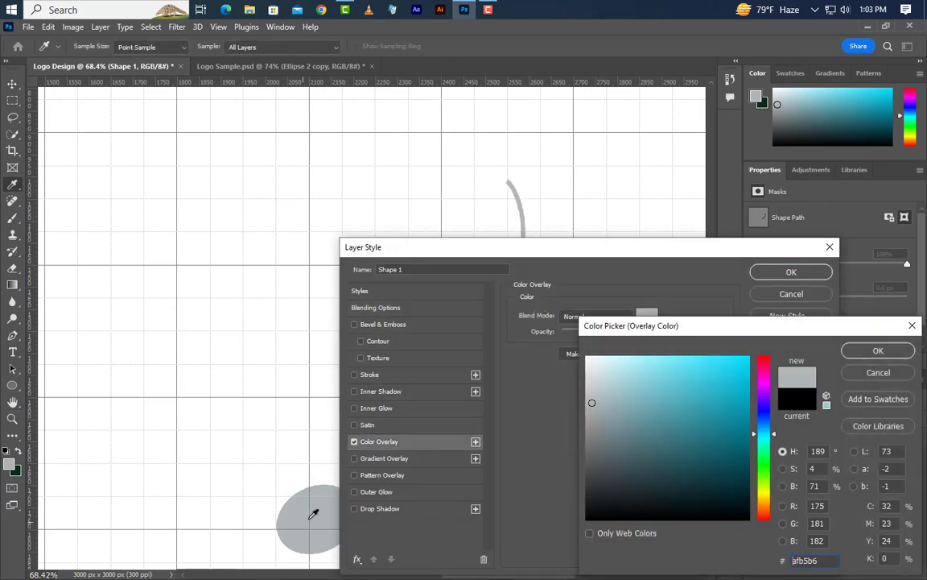
left_click(879, 355)
left_click(792, 271)
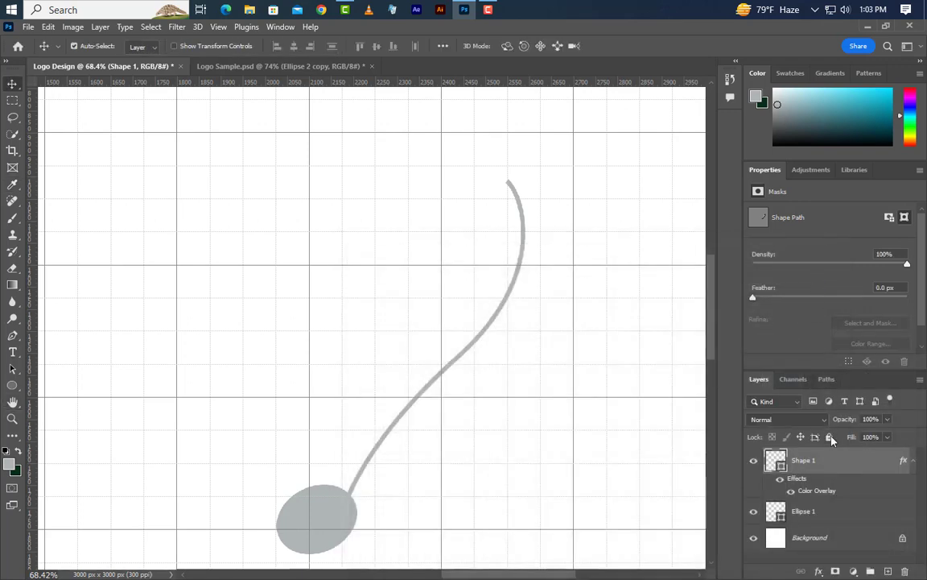
- Duplicate the Ellipse 1 layer as Ellipse 1 copy within the Logo Design document
left_click(839, 521)
right_click(786, 517)
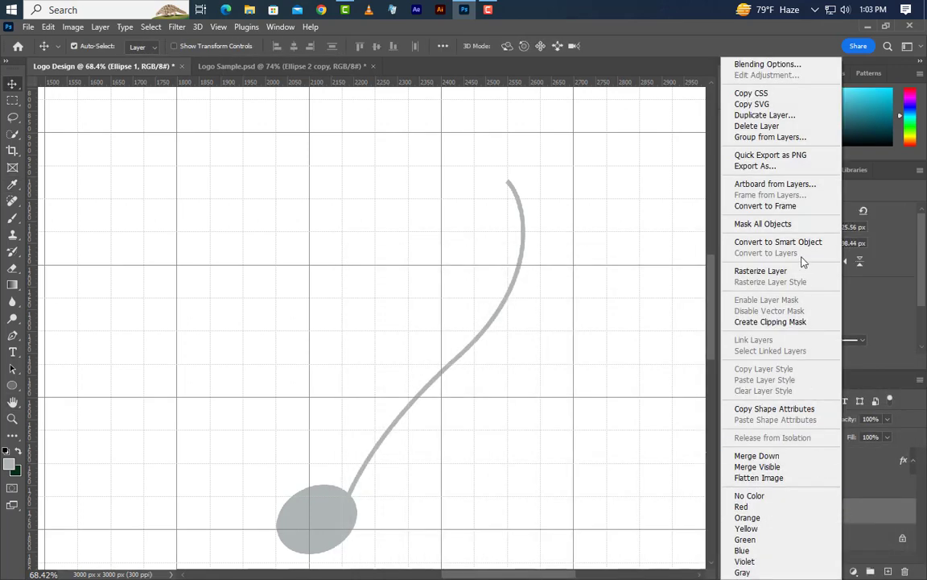
left_click(745, 116)
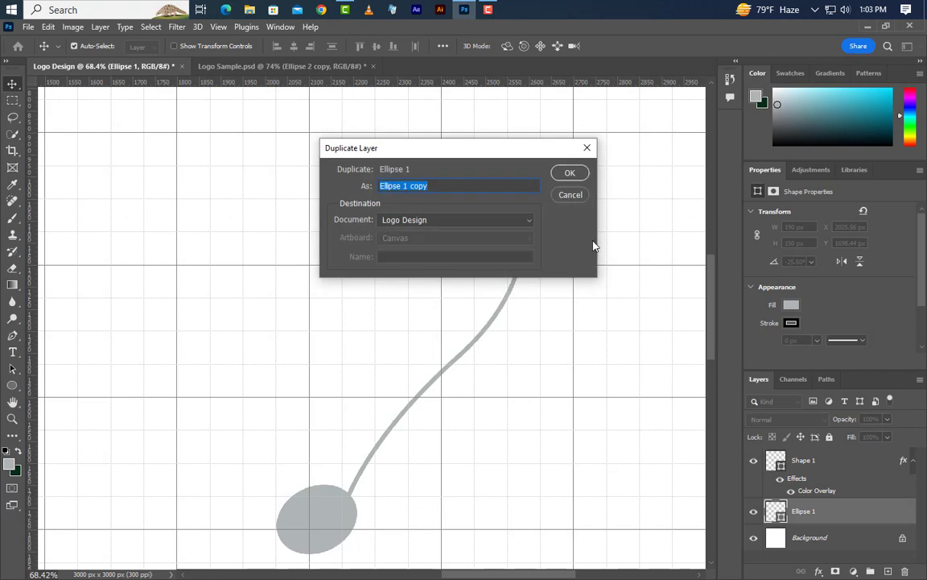
left_click(570, 176)
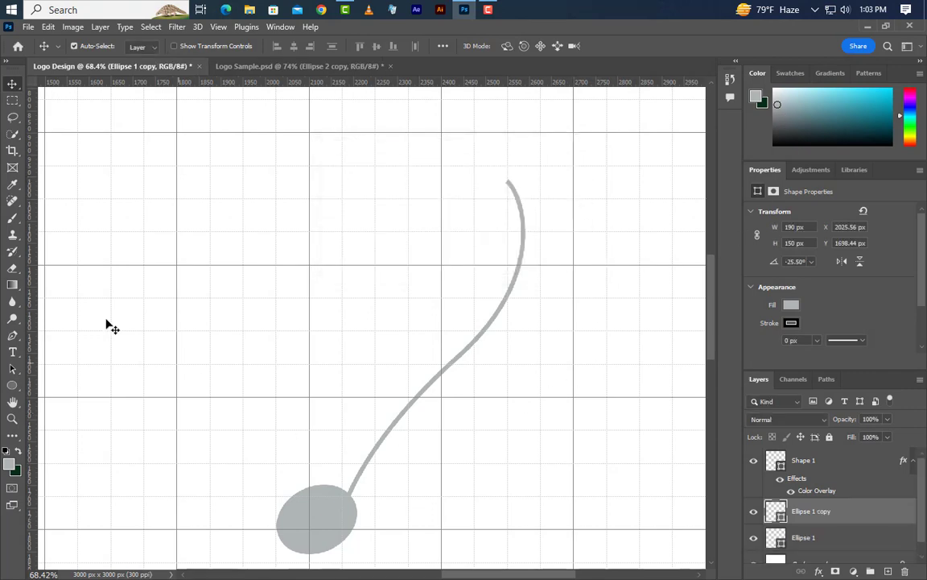
- Move the ellipse copy to the curve's upper end, scale it to about 38% and rotate it to -108°
left_click(48, 27)
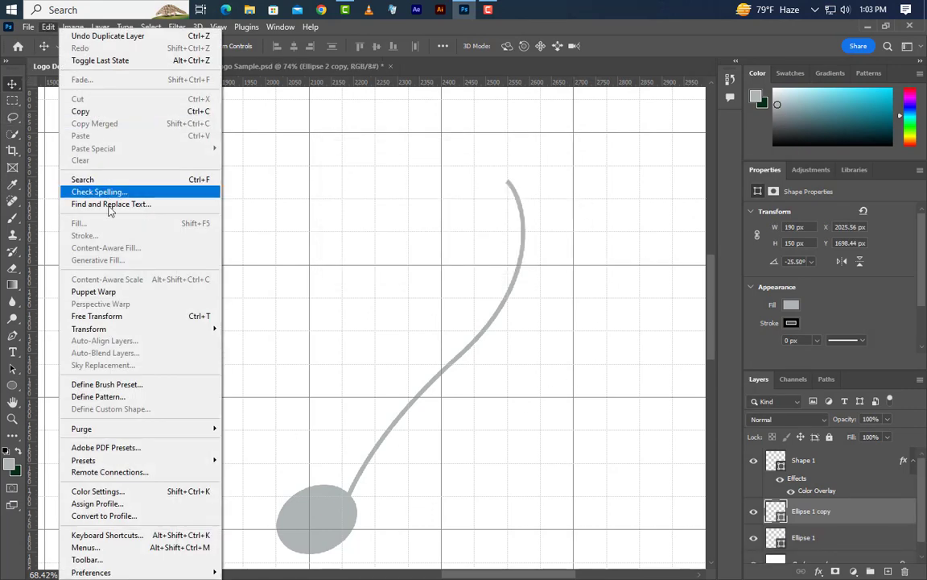
left_click(97, 316)
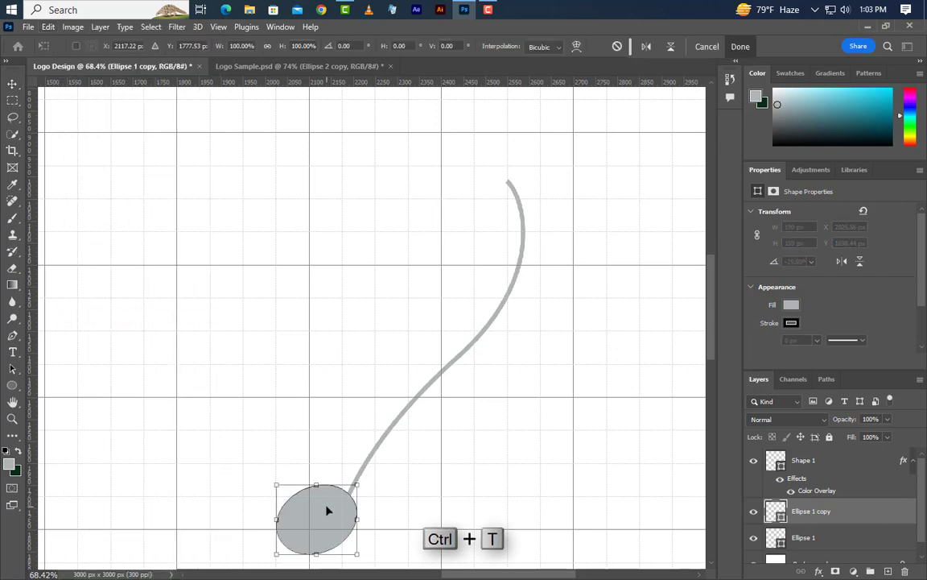
left_click_drag(327, 509, 491, 181)
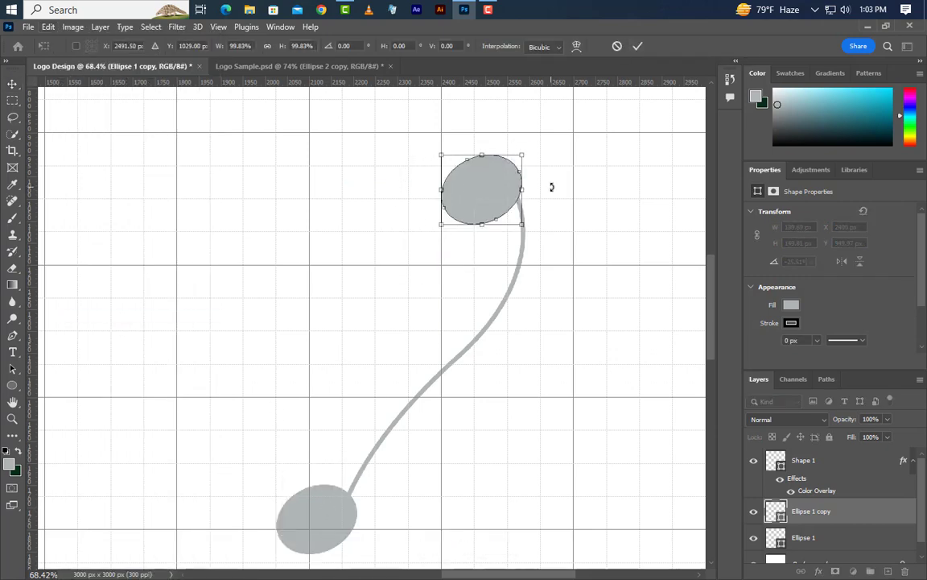
left_click_drag(551, 187, 508, 202)
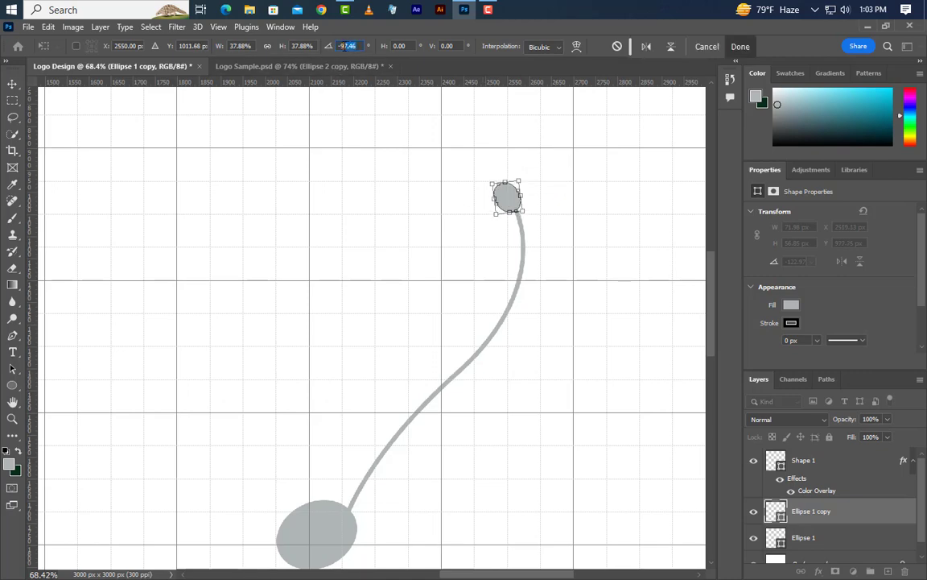
type("-108")
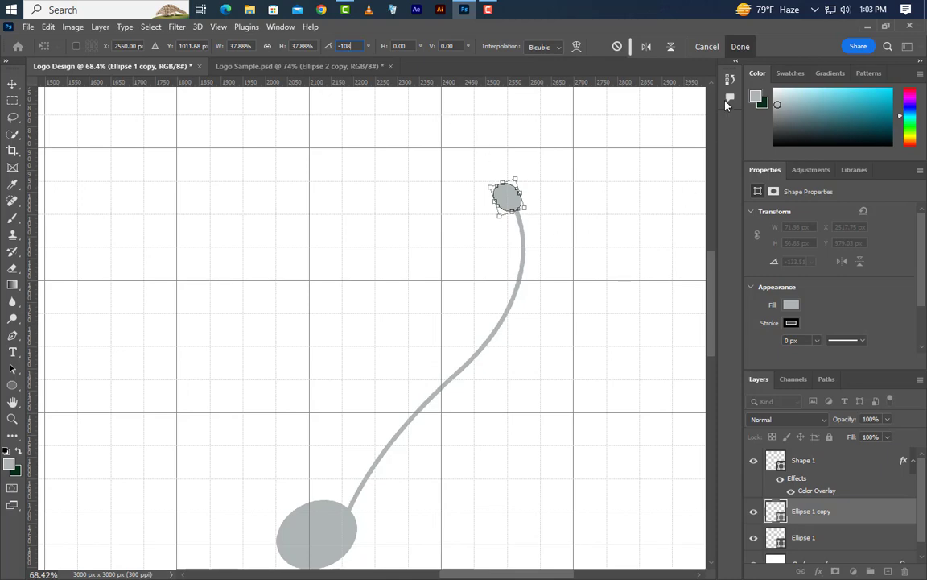
left_click(741, 46)
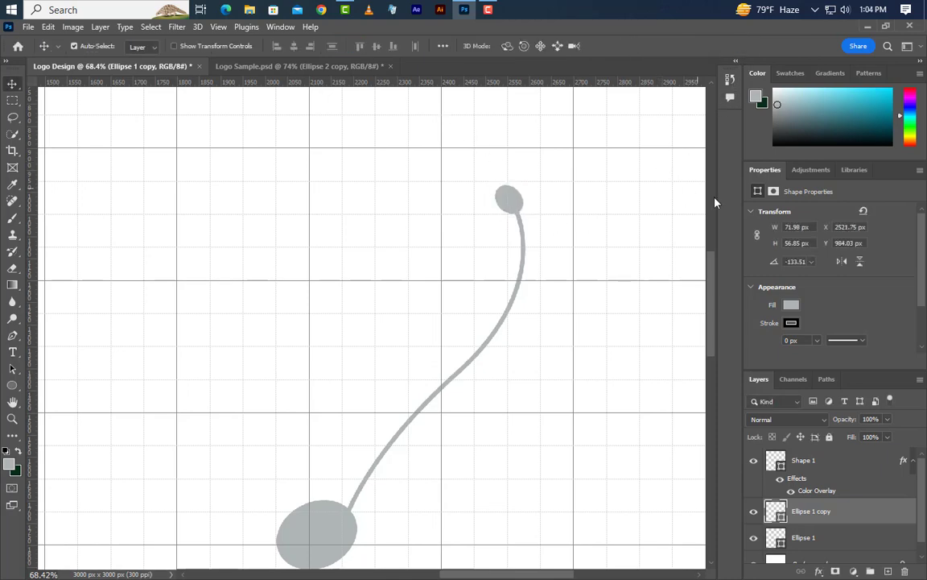
- Group the Shape 1 and Ellipse 1 copy layers and duplicate the group as Group 1 copy within the Logo Design document
left_click(838, 474, "shift")
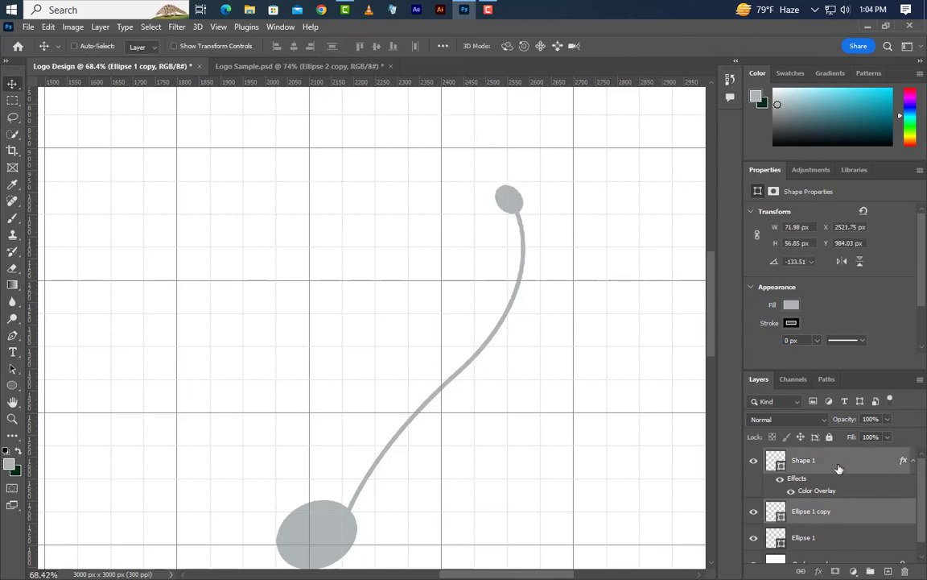
left_click(871, 571)
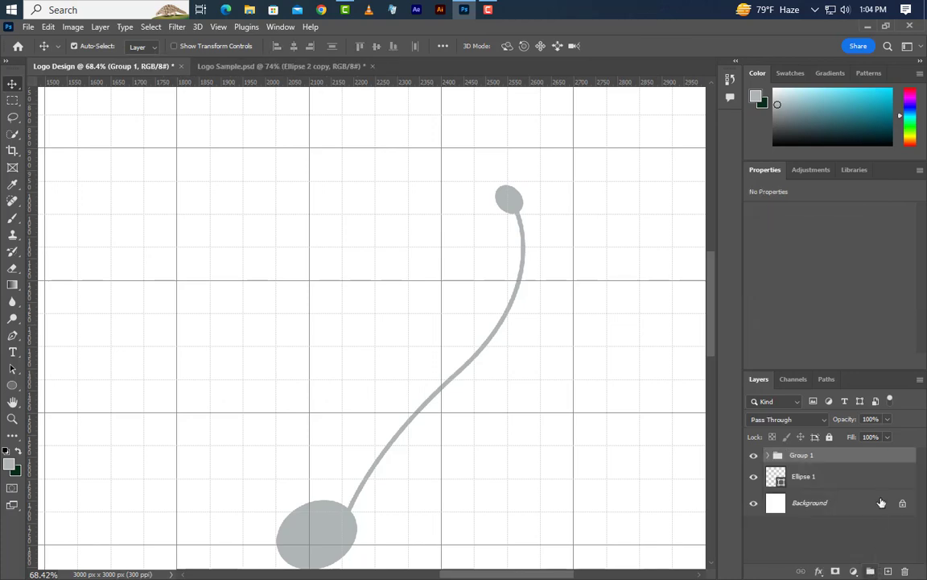
right_click(870, 456)
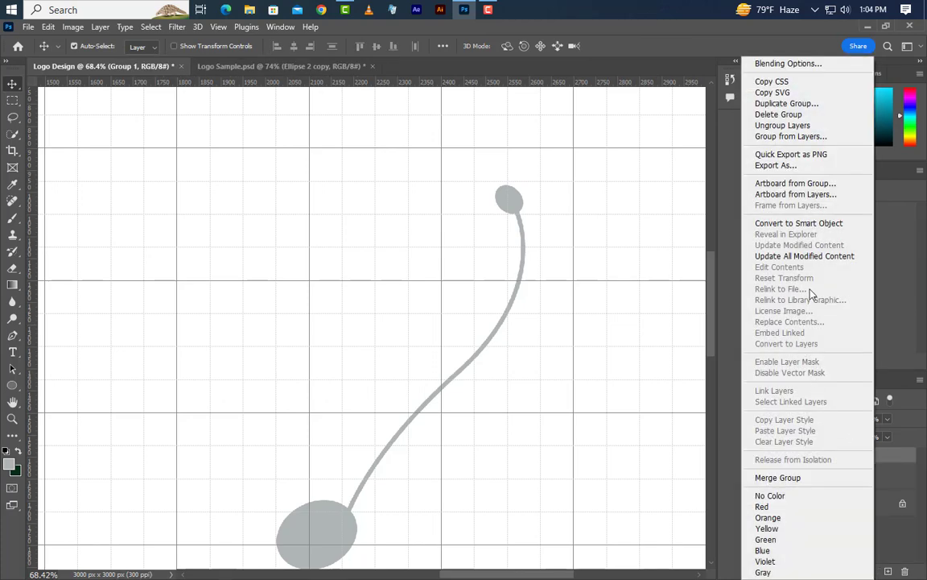
left_click(786, 103)
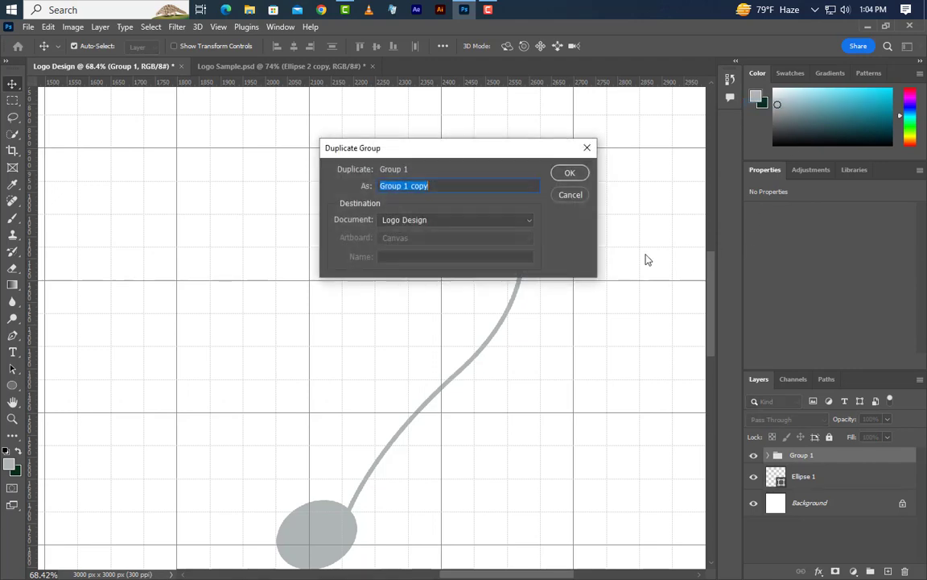
left_click(577, 179)
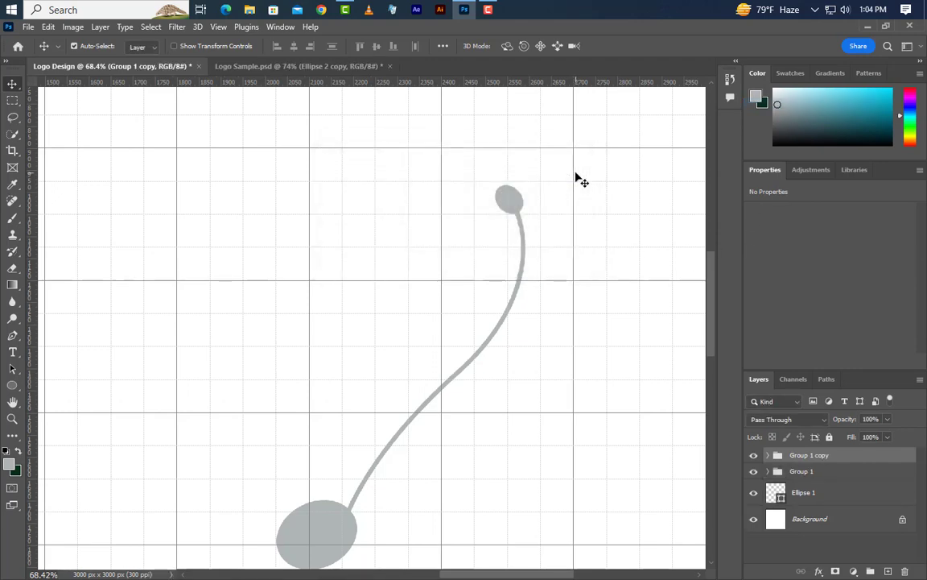
- Rotate the Group 1 copy stem by 7.5° with Free Transform
left_click(48, 26)
key("ctrl+t")
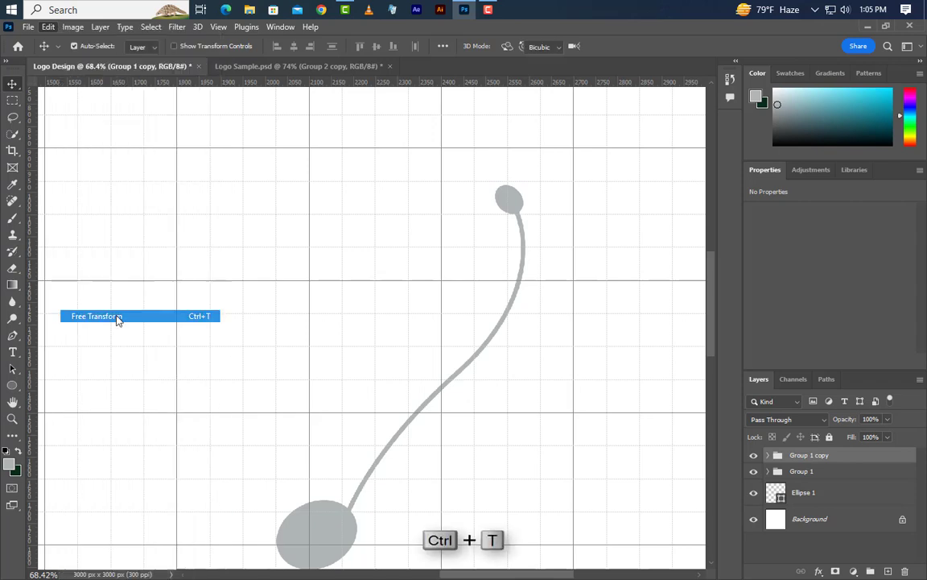
left_click_drag(554, 186, 584, 215)
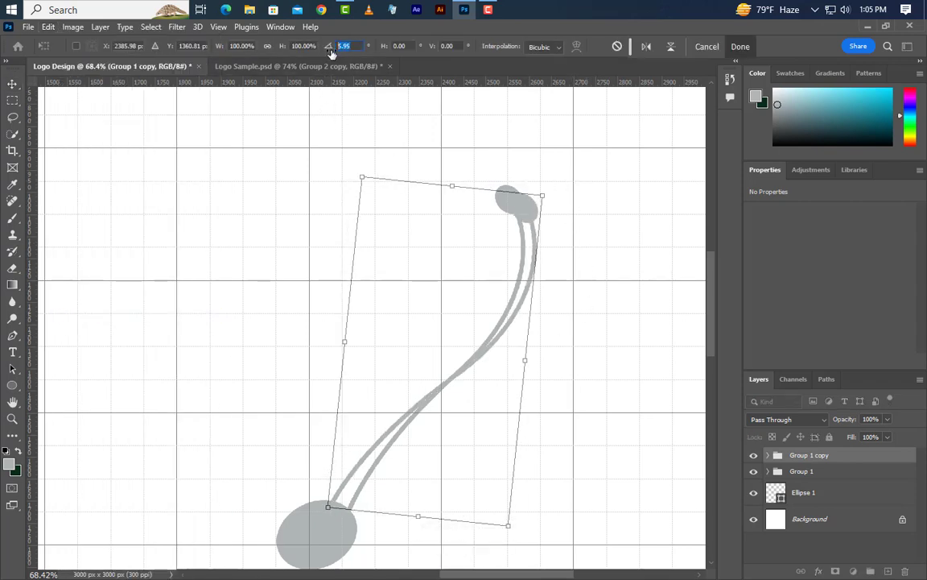
type("7.5")
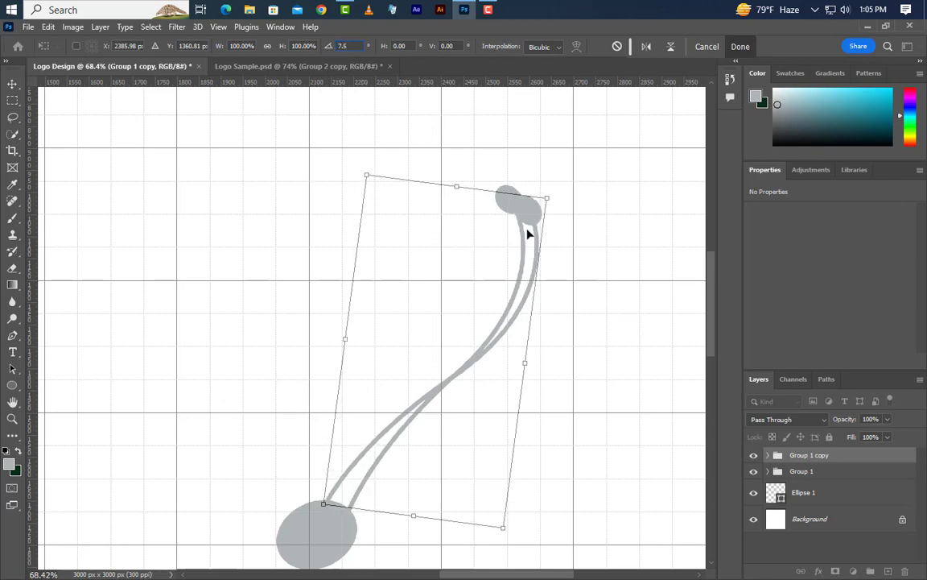
- Move the rotated stem copy to the right of the original, with its lower end meeting the large ellipse, and apply the transform
left_click_drag(528, 234, 561, 247)
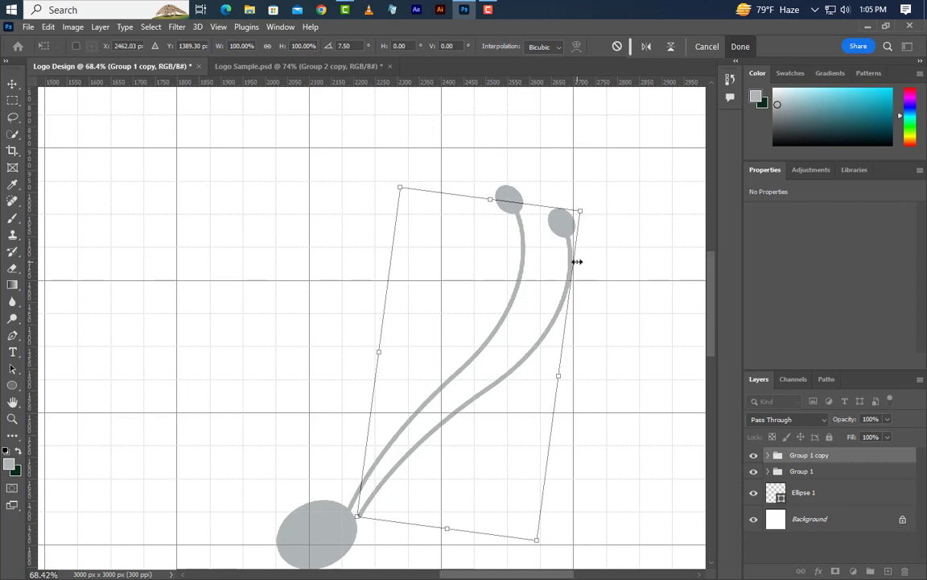
key("Left")
key("Left")
key("Left")
key("Down")
key("Down")
key("Down")
key("Down")
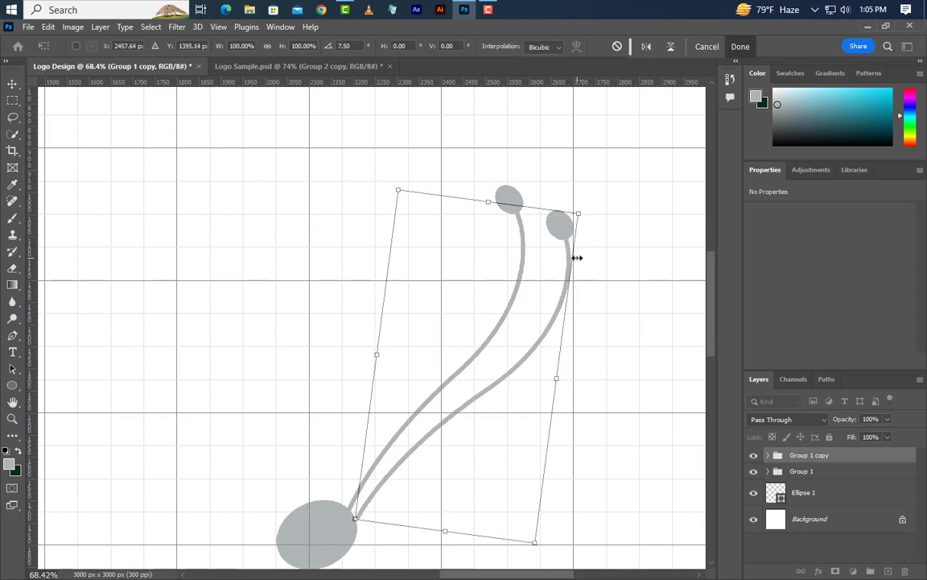
key("Left")
key("Left")
key("Left")
key("Left")
key("Left")
key("Down")
key("Down")
key("Down")
key("Down")
key("Down")
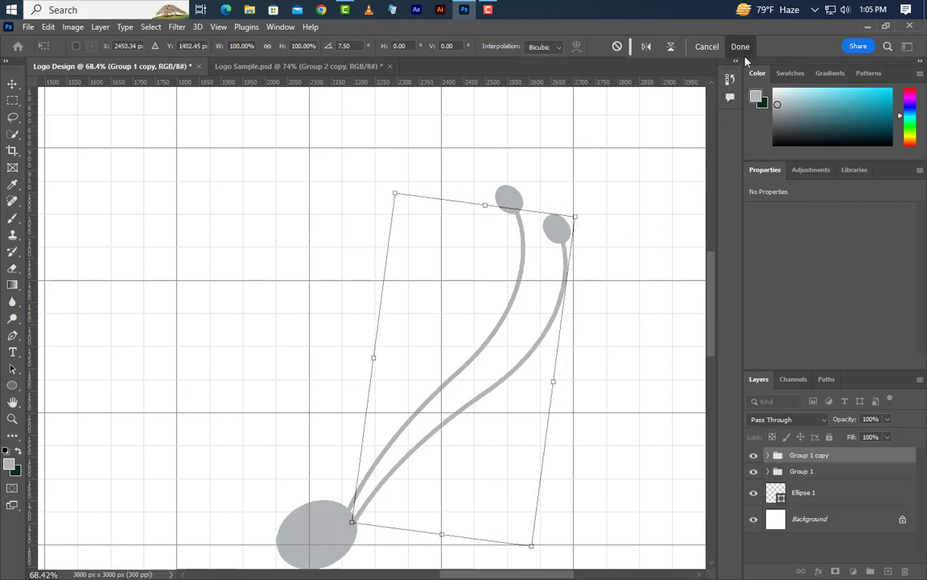
left_click(739, 45)
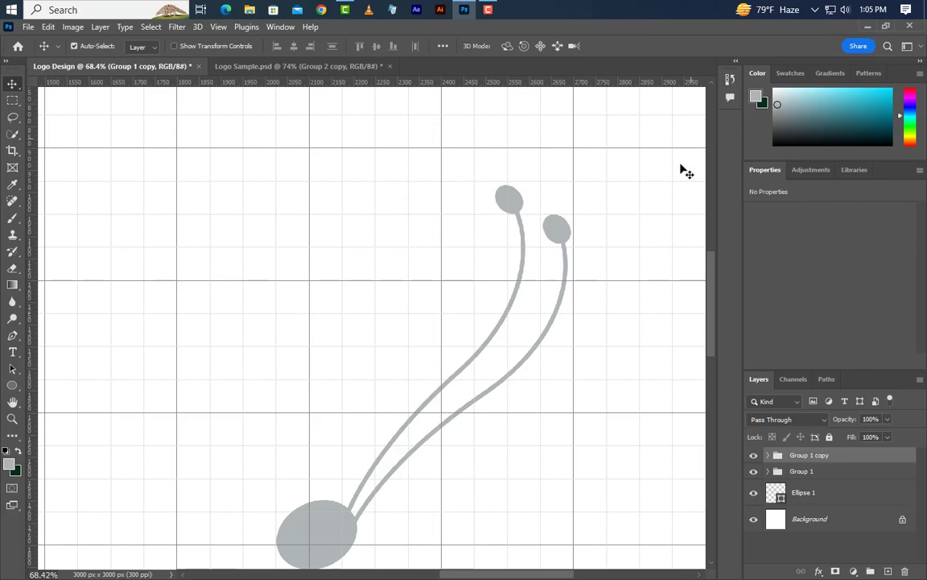
- Start a grey Pen tool shape inside the large ellipse and curve its outer edge down-left to a tail corner, about 458 × 800 px
key("p")
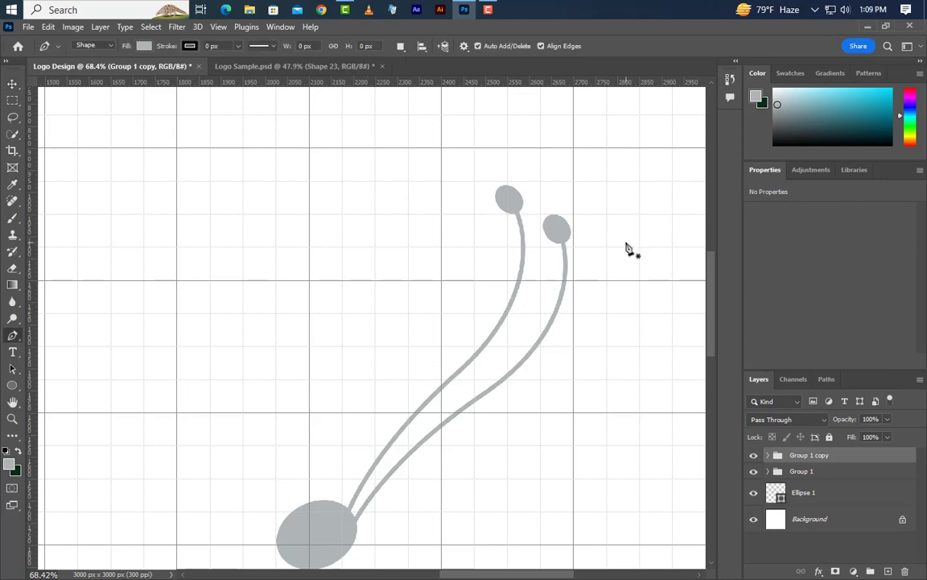
scroll(390, 157, "down", 1)
scroll(395, 161, "down", 4)
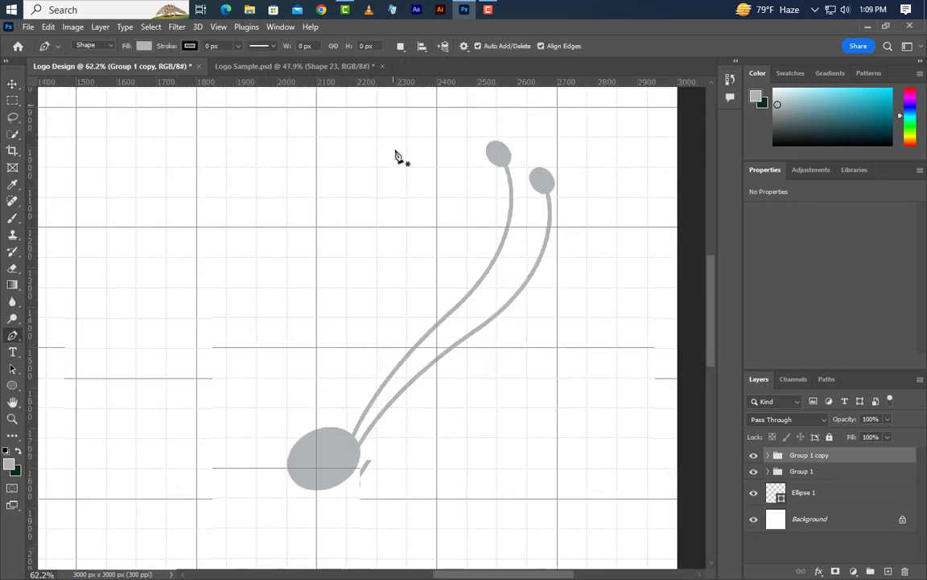
scroll(383, 236, "down", 2)
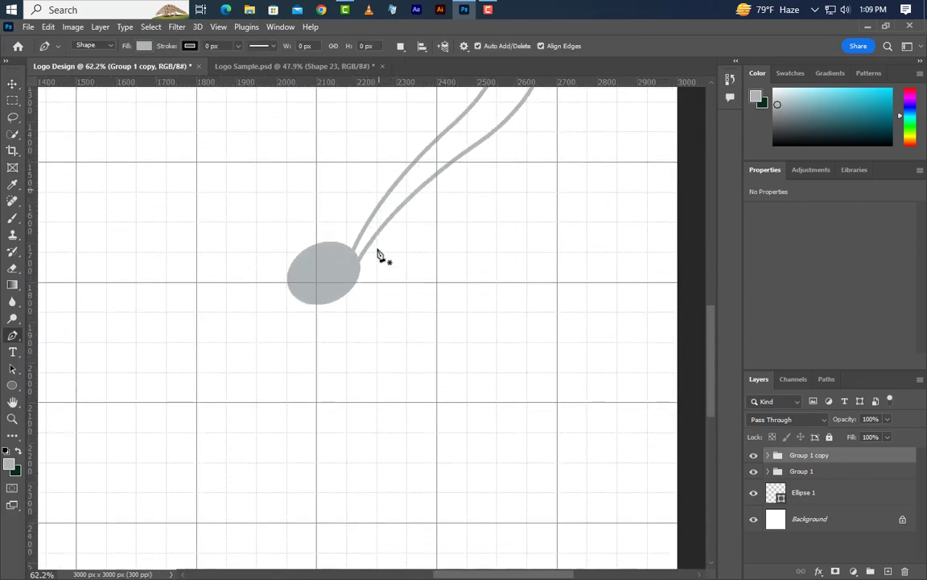
left_click(316, 268)
scroll(367, 177, "down", 4)
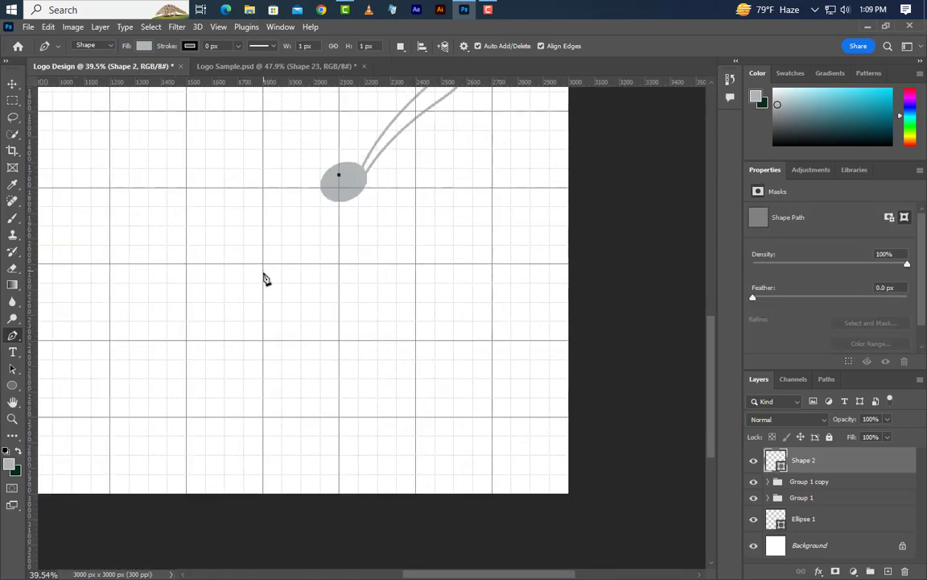
left_click_drag(231, 377, 275, 551)
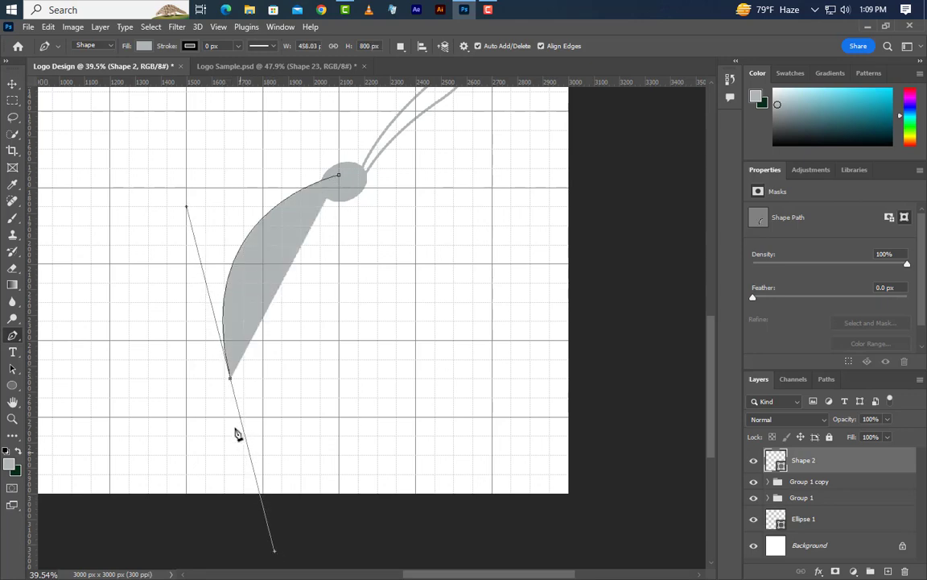
left_click(231, 380, "alt")
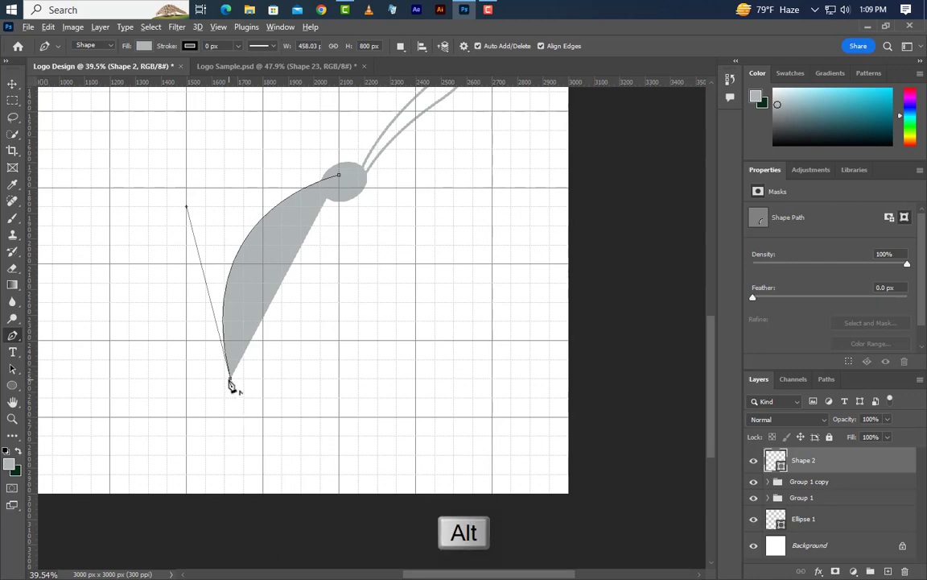
- Add a short horizontal tail edge about 37 px wide, curve the inner edge back up into the ellipse and close the body shape
scroll(230, 403, "up", 5, "alt")
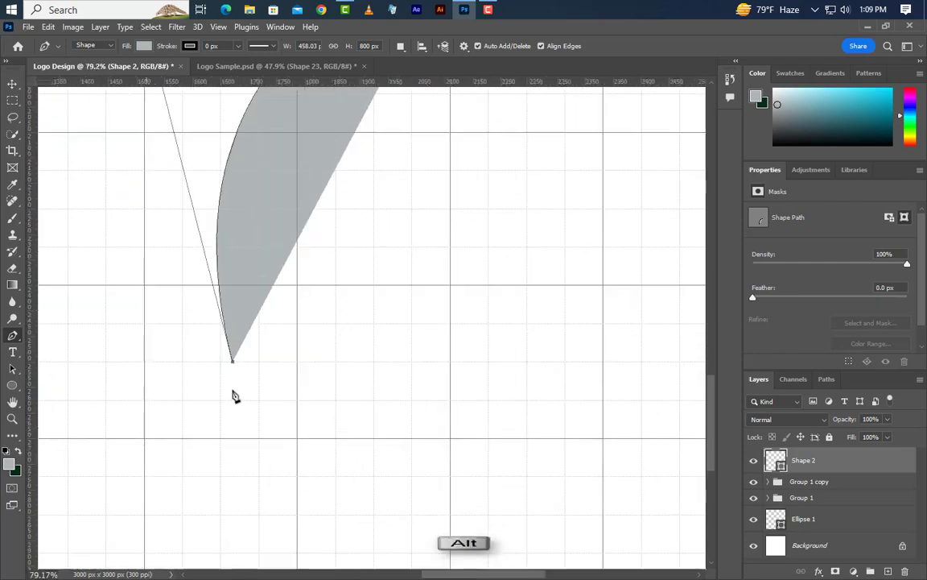
left_click(258, 353)
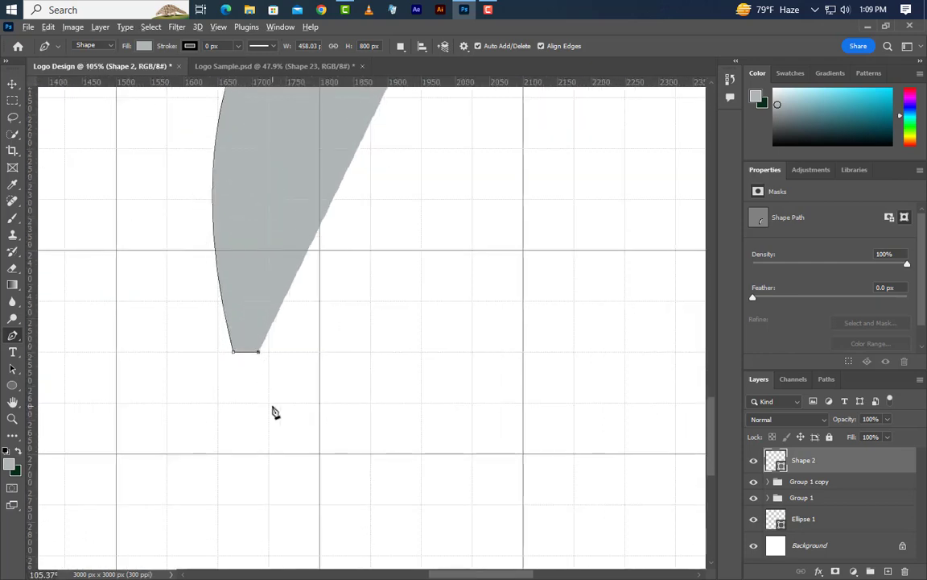
scroll(273, 412, "down", 3, "alt")
scroll(273, 415, "down", 1, "alt")
scroll(276, 413, "up", 2)
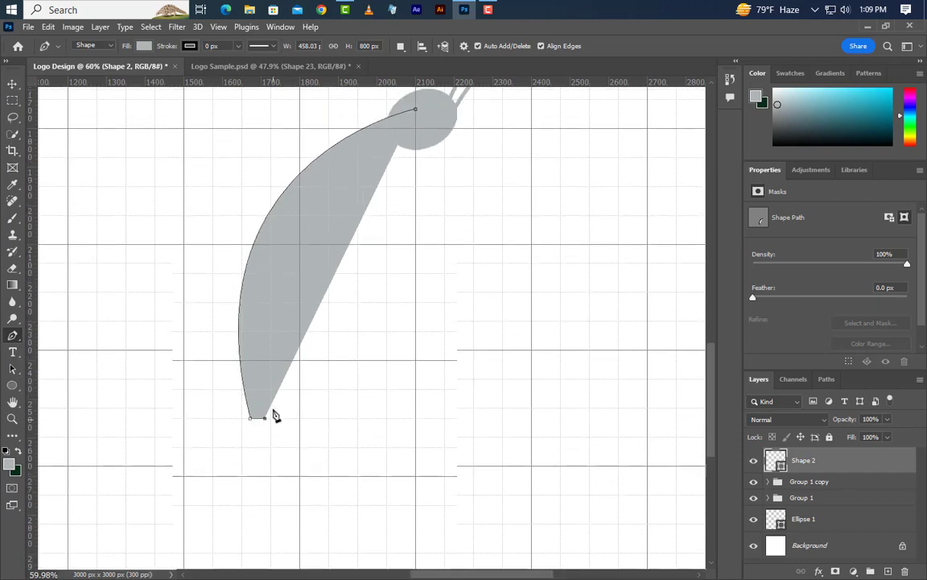
scroll(367, 242, "up", 4, "alt")
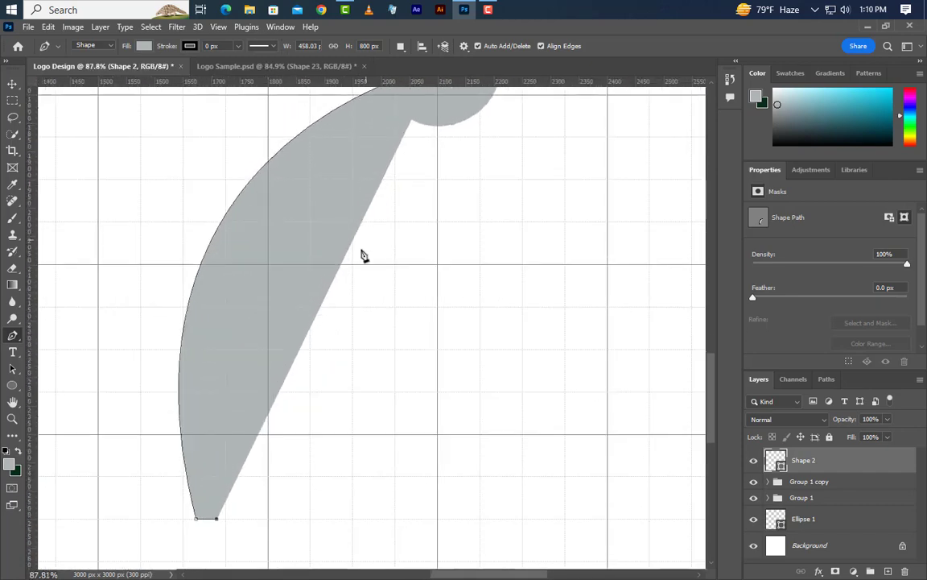
left_click(317, 266)
left_click_drag(317, 267, 420, 156)
scroll(425, 182, "up", 2)
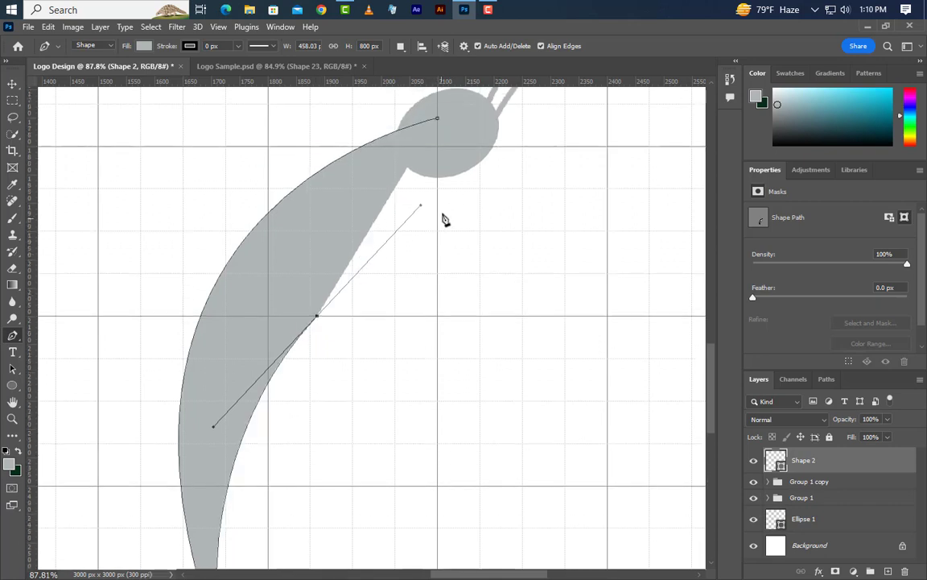
left_click(438, 148)
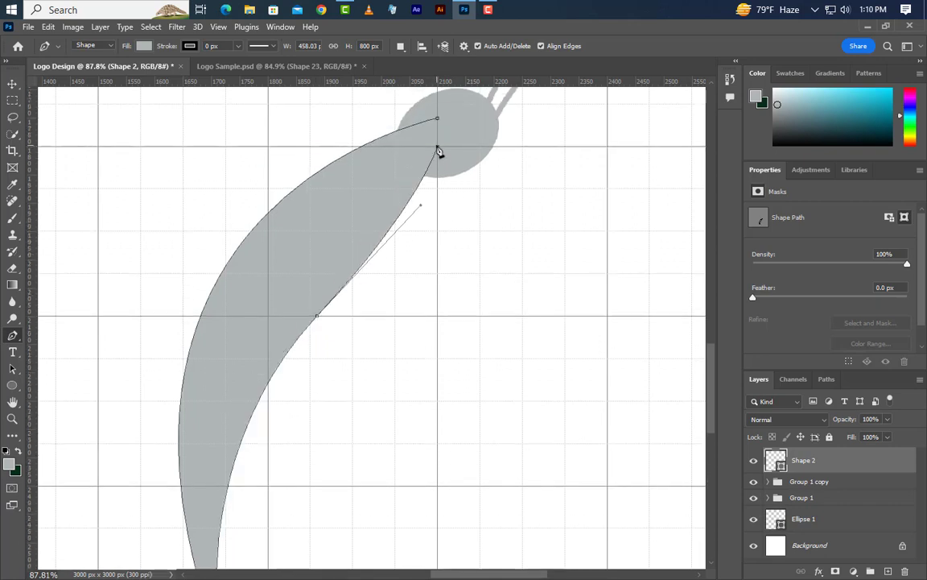
left_click(439, 120)
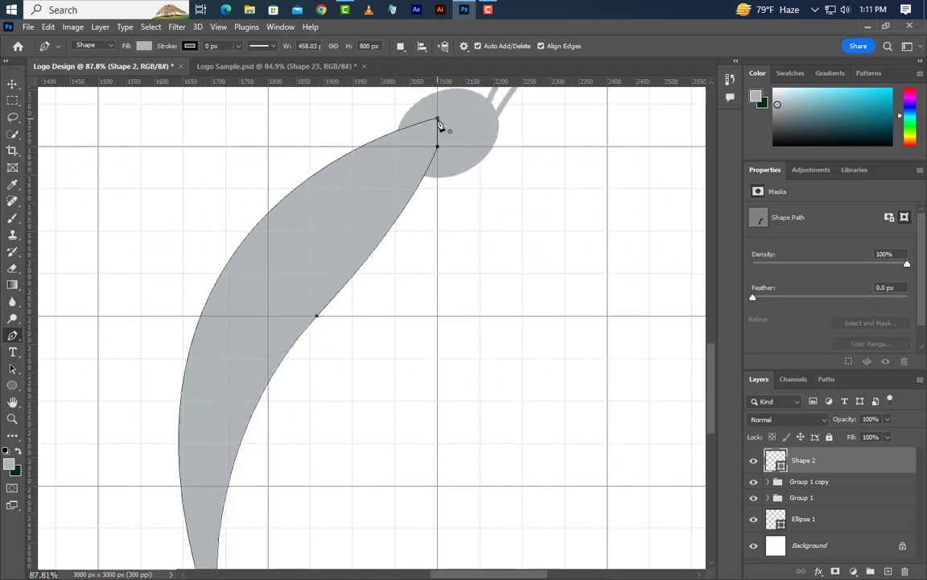
- On a new layer, draw a closed rounded tip about 37 × 48 px with the Pen tool at the body's flat tail end
scroll(435, 186, "down", 4)
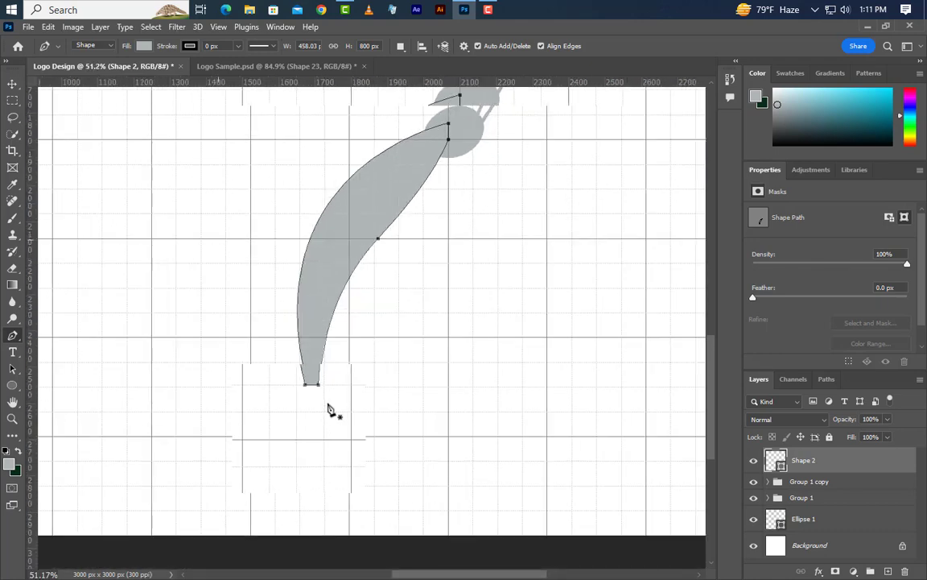
scroll(329, 409, "up", 8)
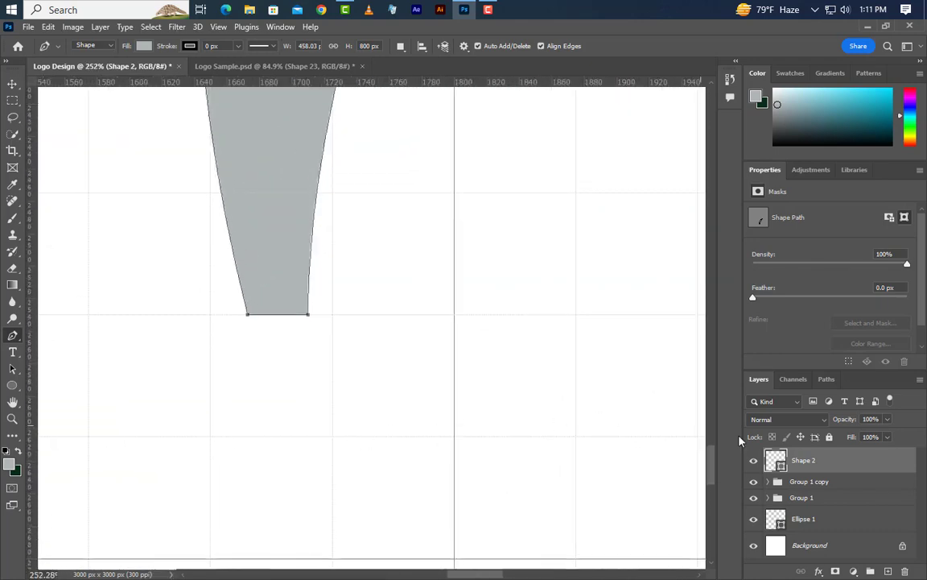
key("ctrl+shift+alt+n")
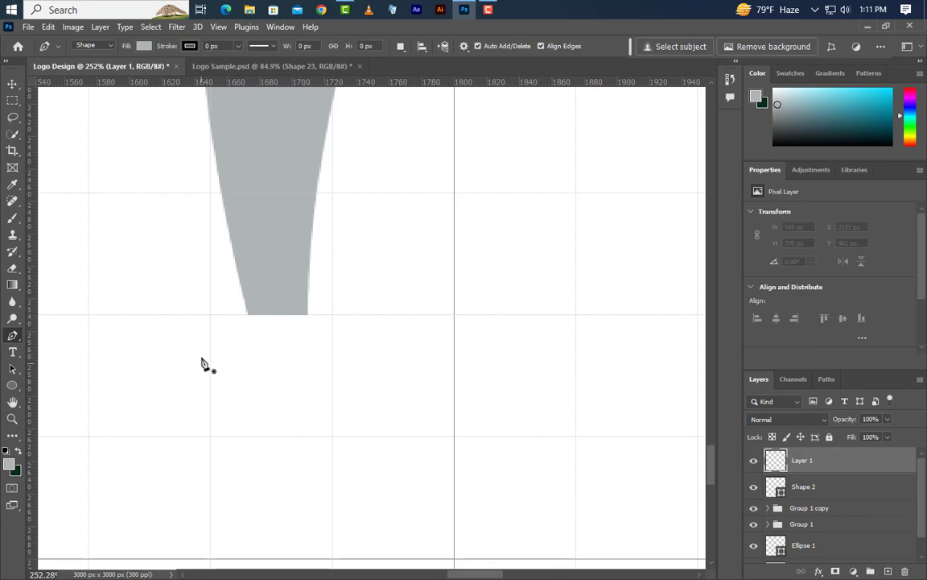
left_click(248, 315)
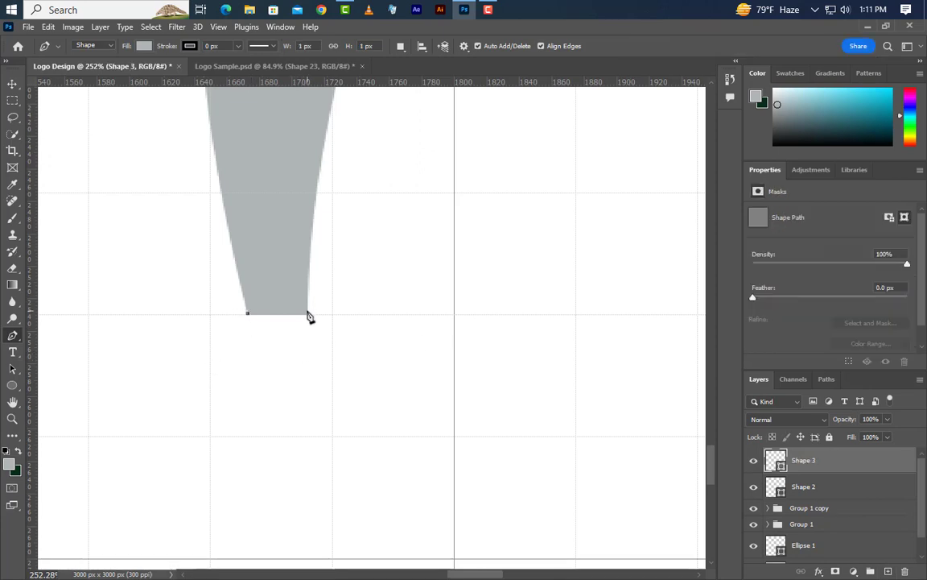
left_click_drag(309, 313, 312, 143)
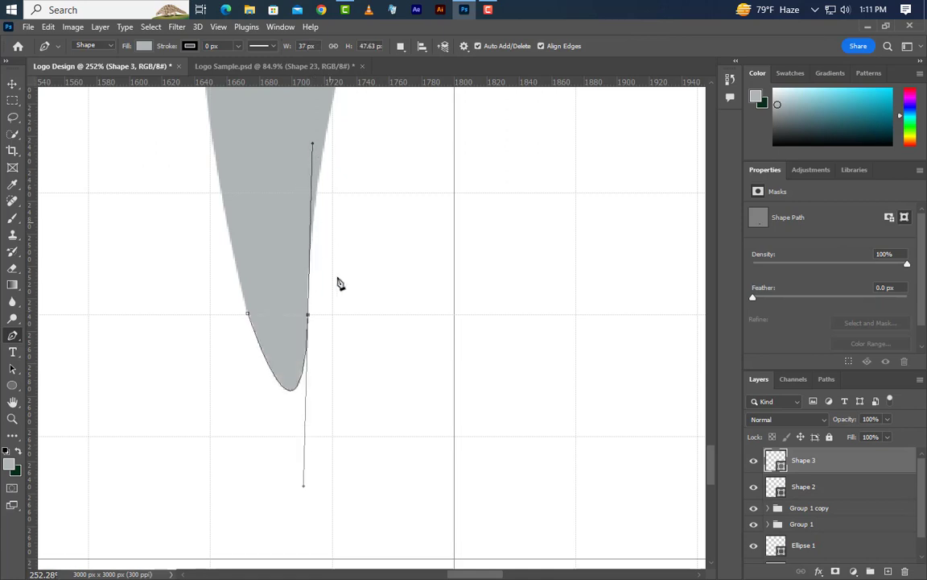
left_click(308, 314, "alt")
left_click(248, 315)
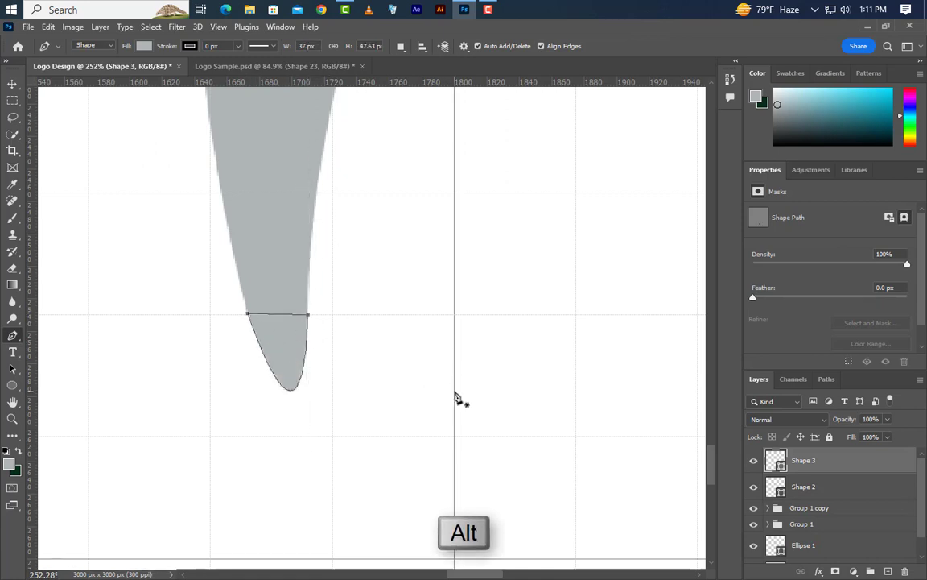
key("v")
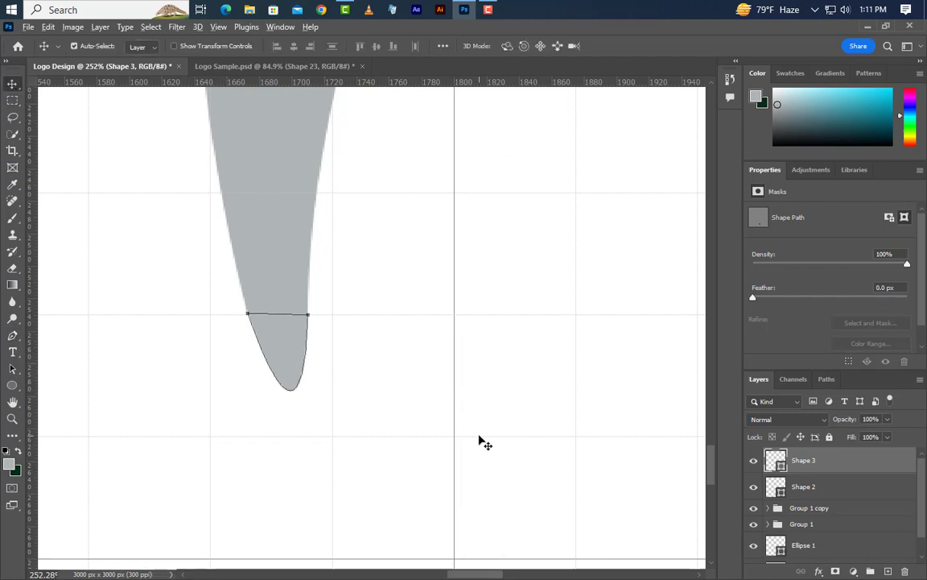
- Start a Pen tool wing shape inside the head ellipse and curve its front edge up-left to the wing tip, about 622 × 1549 px
scroll(485, 443, "down", 6)
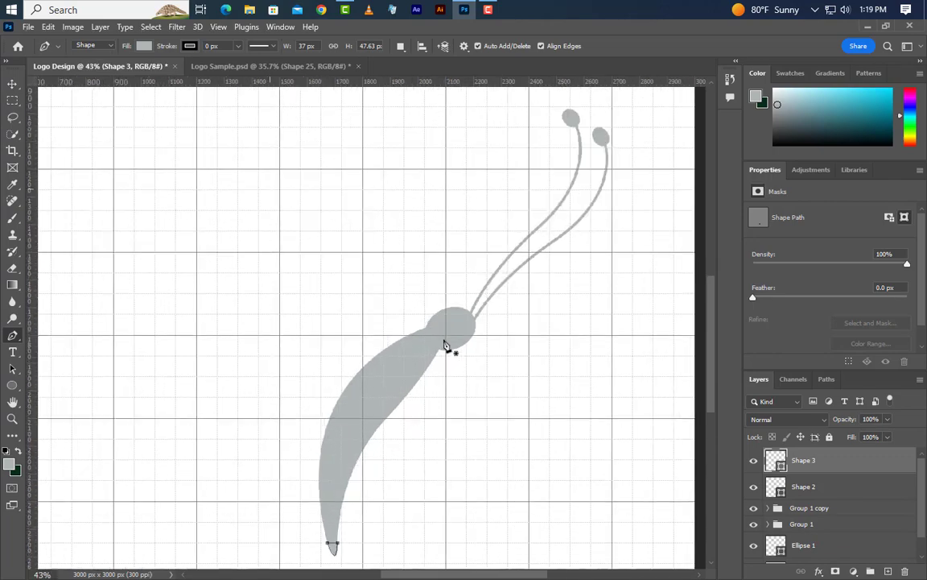
left_click(449, 319)
scroll(467, 375, "up", 3)
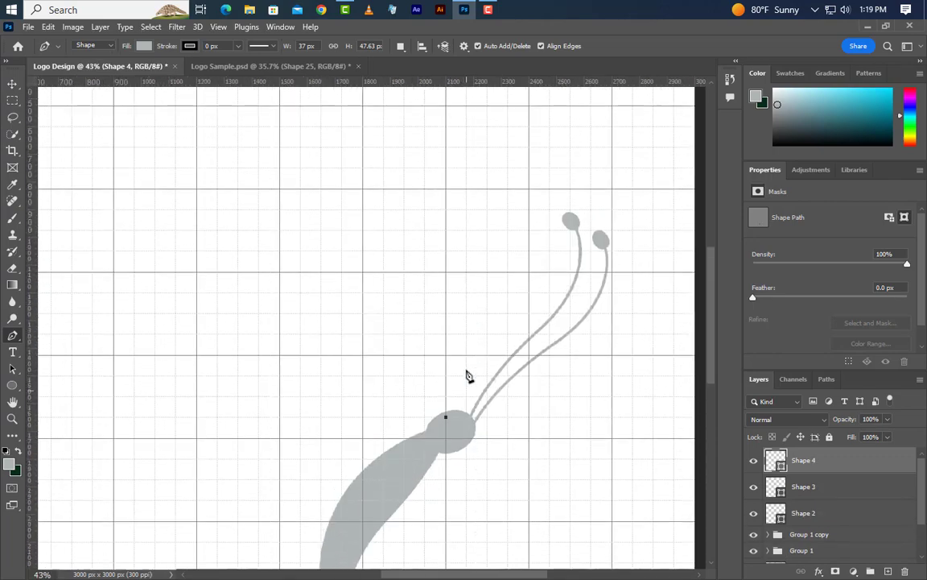
scroll(467, 375, "down", 1)
scroll(470, 372, "down", 2)
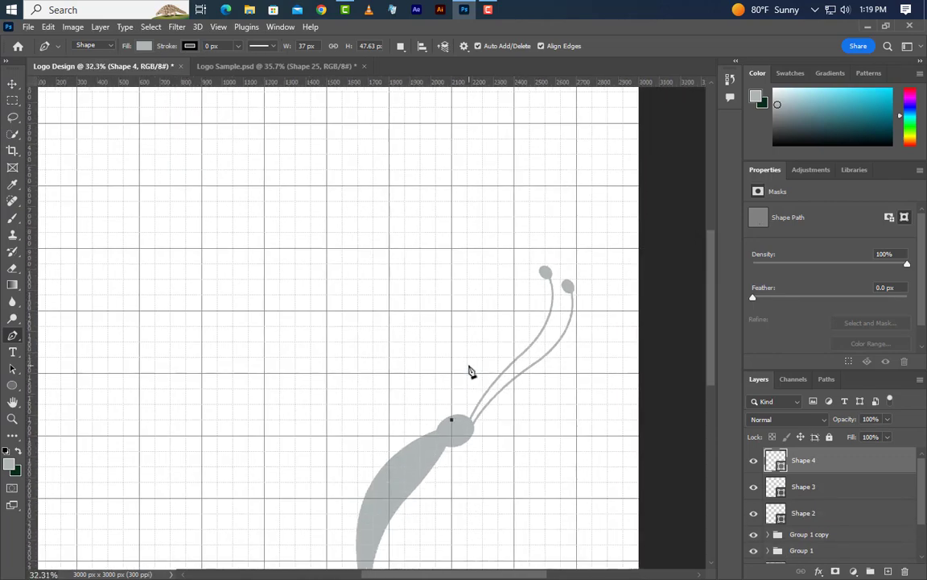
scroll(225, 203, "up", 2)
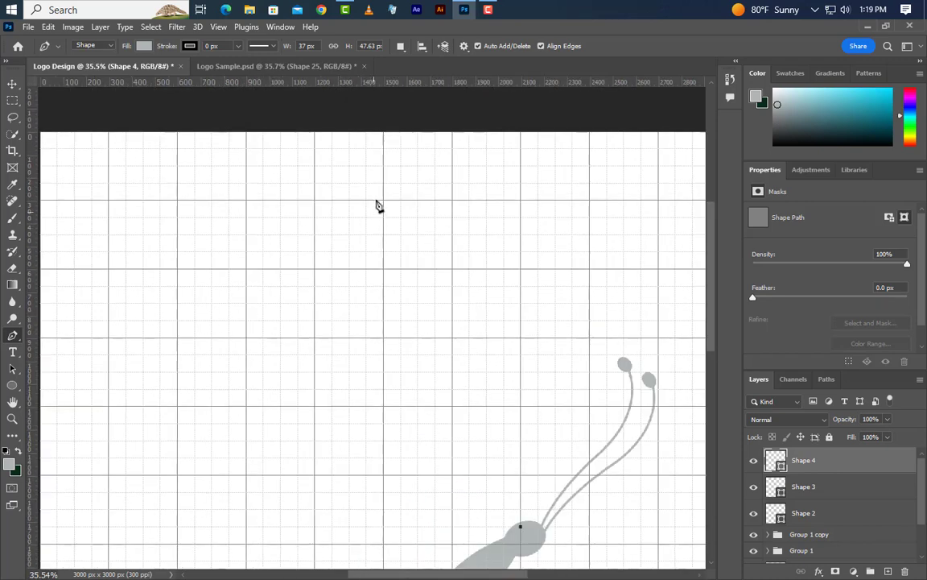
left_click(384, 171)
left_click_drag(334, 143, 201, 88)
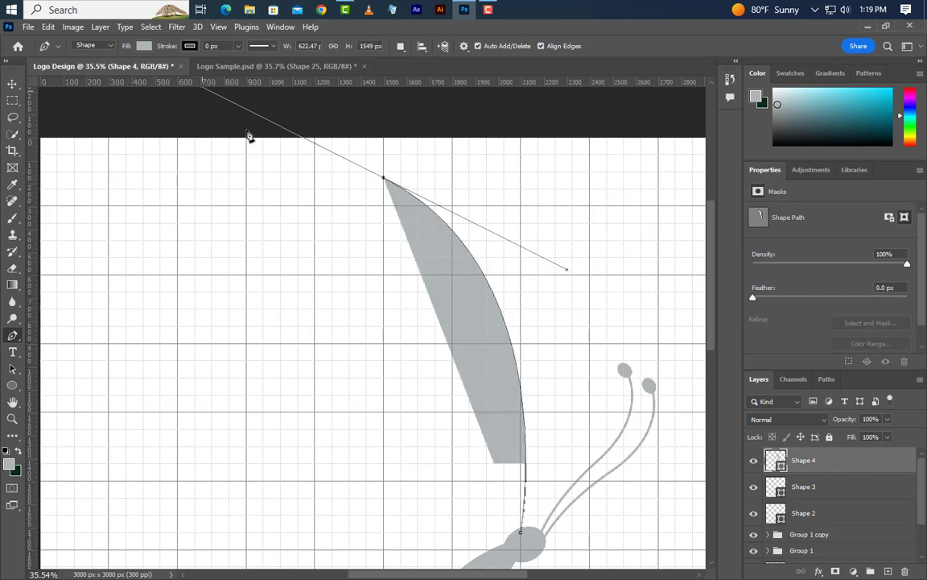
left_click(383, 176, "alt")
- Round off the wing tip and continue the path down in a wavy edge to the first notch, widening the shape to about 966 px
scroll(326, 125, "up", 1)
scroll(324, 125, "up", 5)
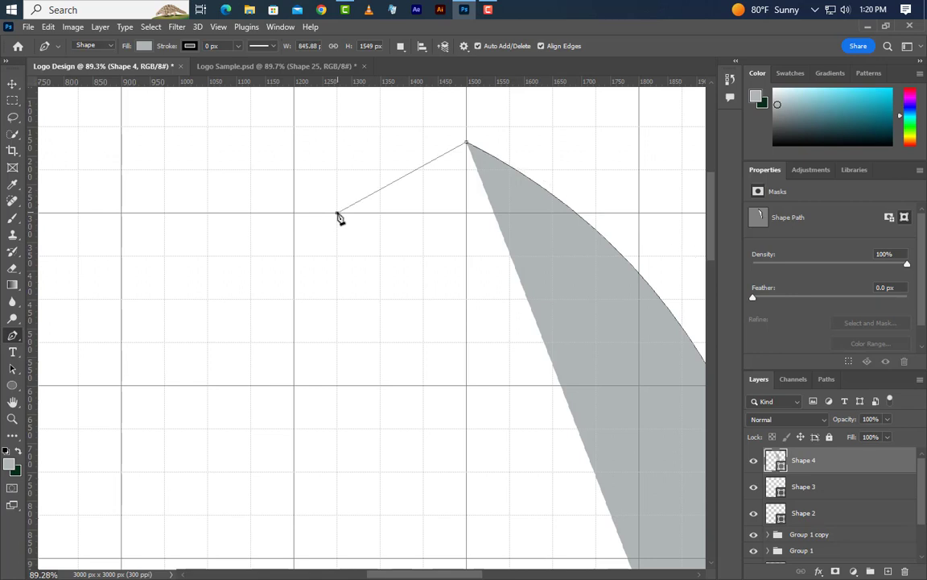
left_click_drag(338, 213, 330, 345)
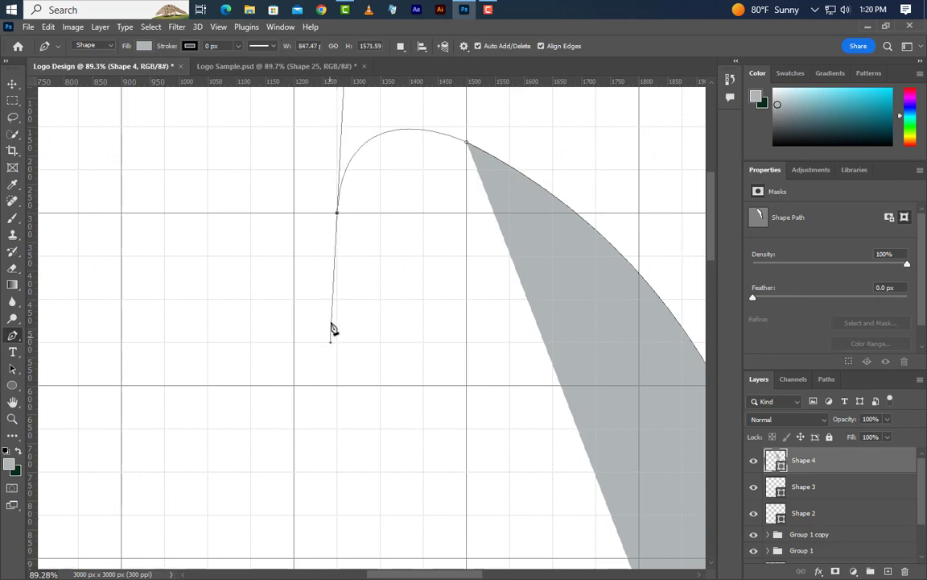
left_click(337, 215, "alt")
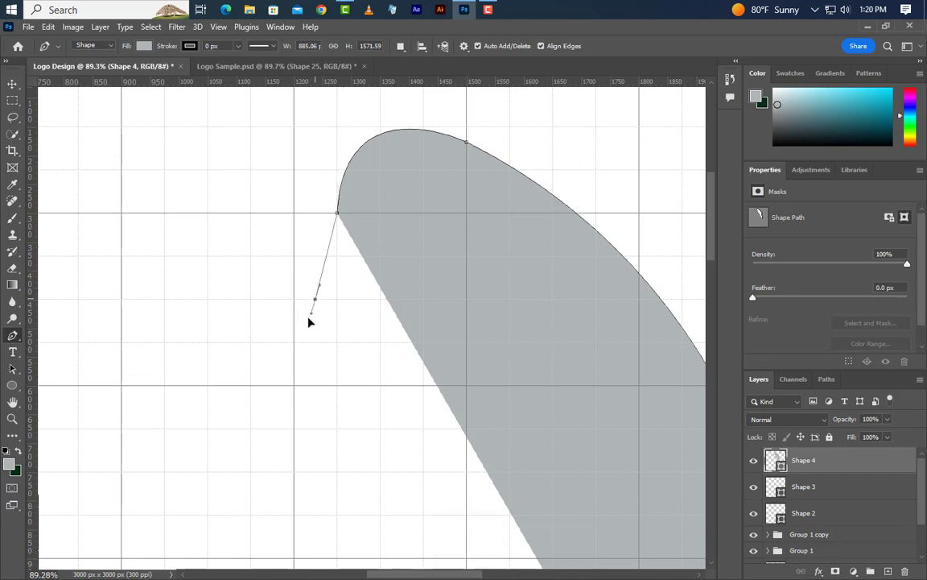
left_click_drag(308, 321, 294, 343)
scroll(296, 334, "down", 3)
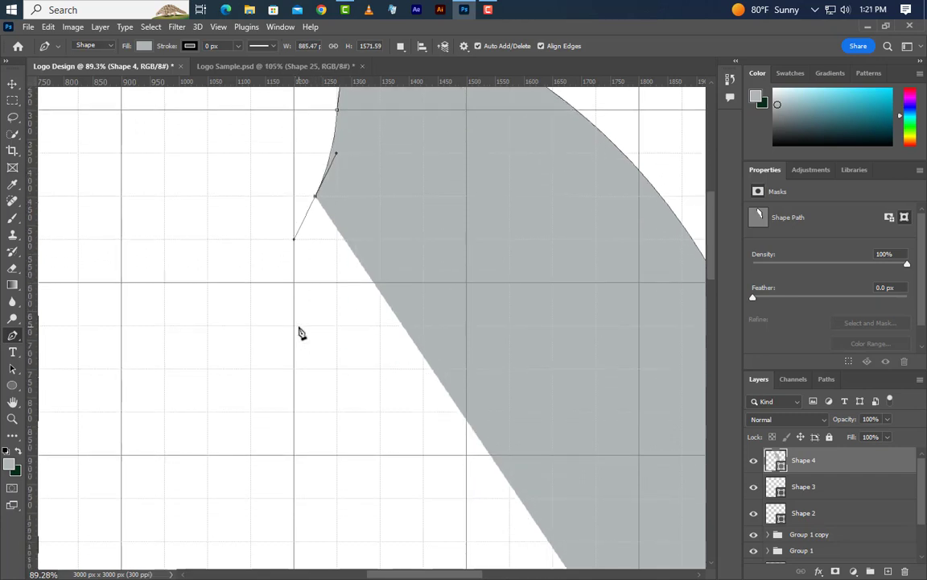
left_click_drag(275, 411, 294, 499)
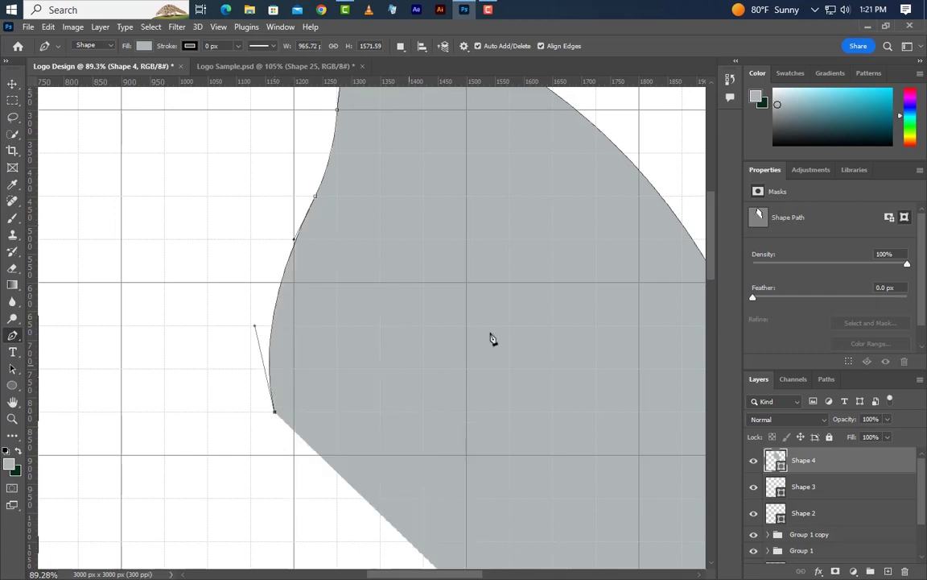
- Add a broad rounded second lobe from the notch out left and back to a lower corner, extending the wing to about 1704 × 1606 px
scroll(497, 338, "down", 3)
scroll(407, 327, "up", 3)
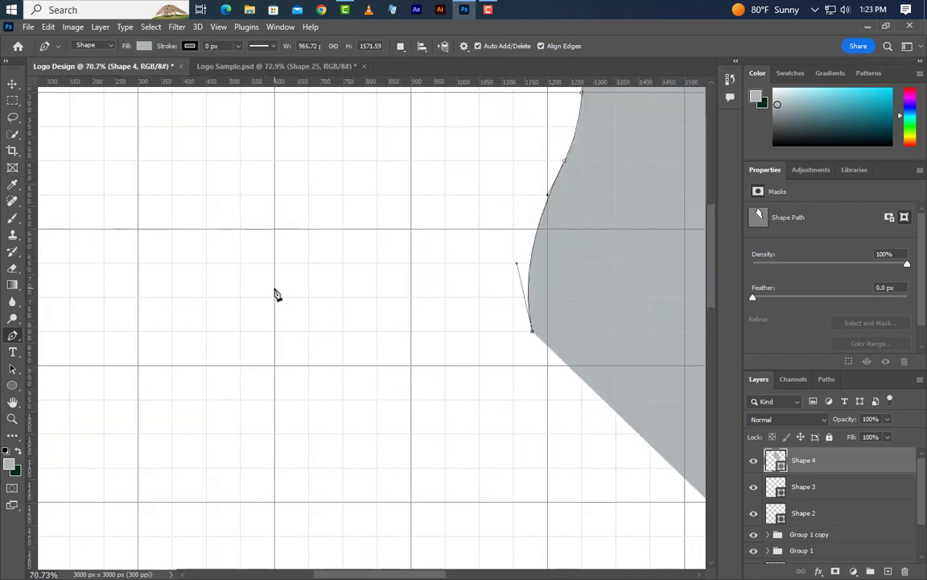
left_click_drag(276, 279, 113, 273)
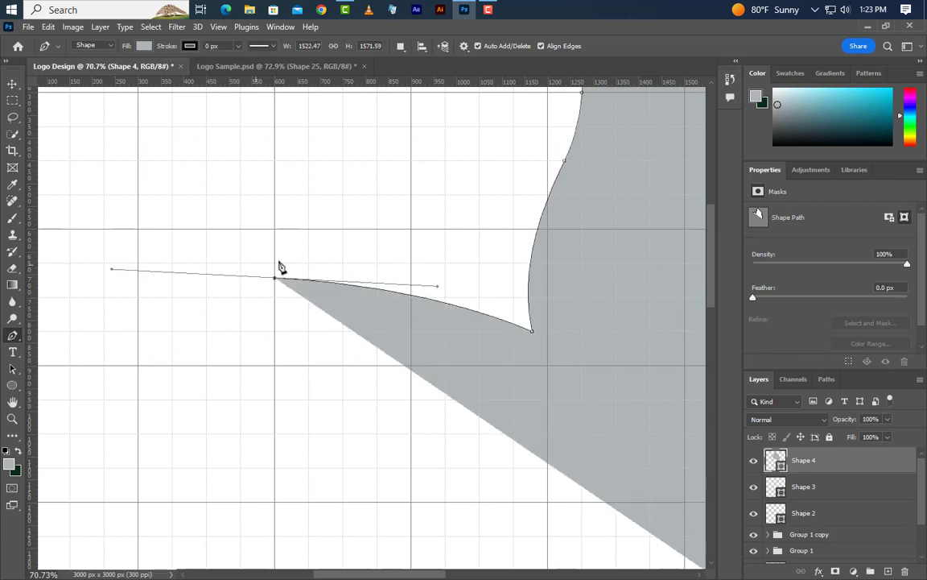
scroll(331, 240, "down", 3)
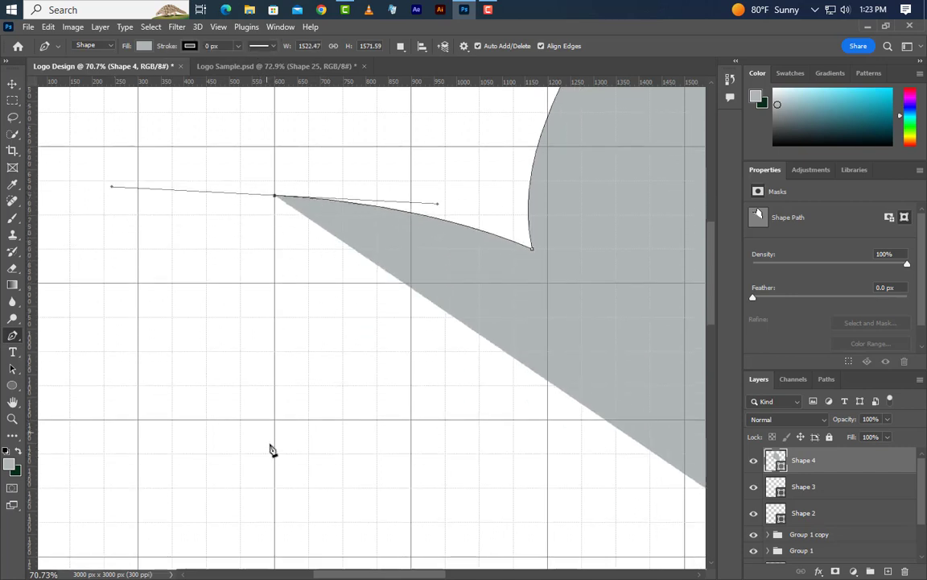
left_click(241, 490)
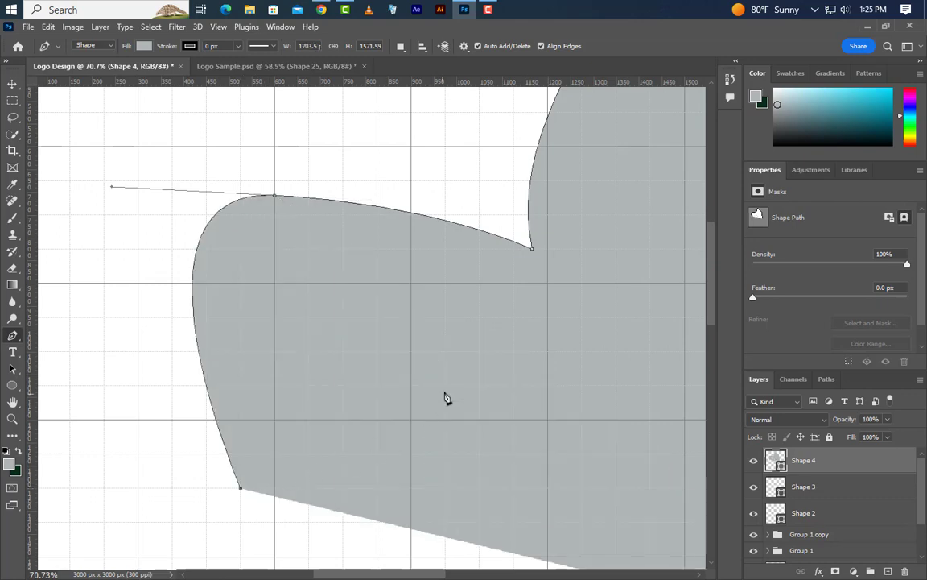
scroll(447, 397, "down", 8)
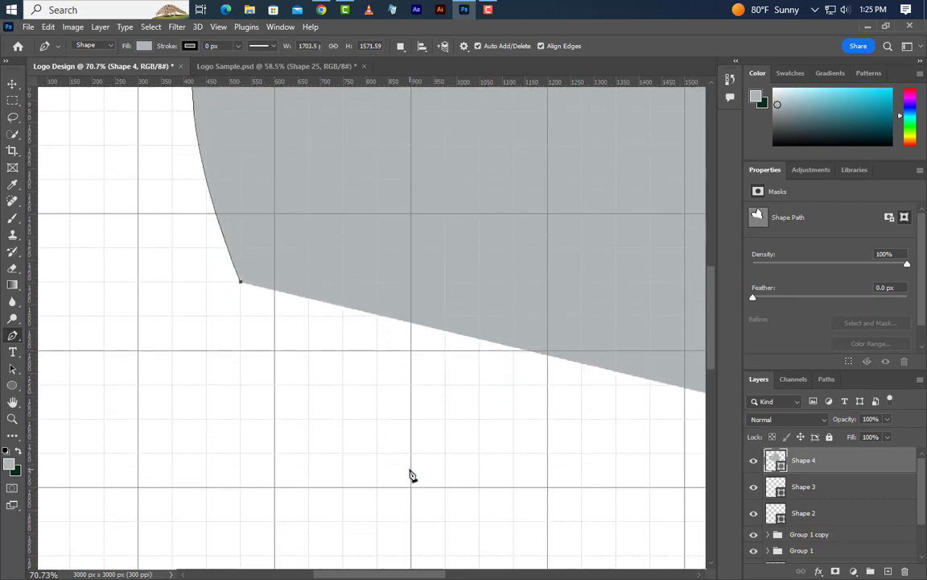
left_click_drag(411, 467, 529, 488)
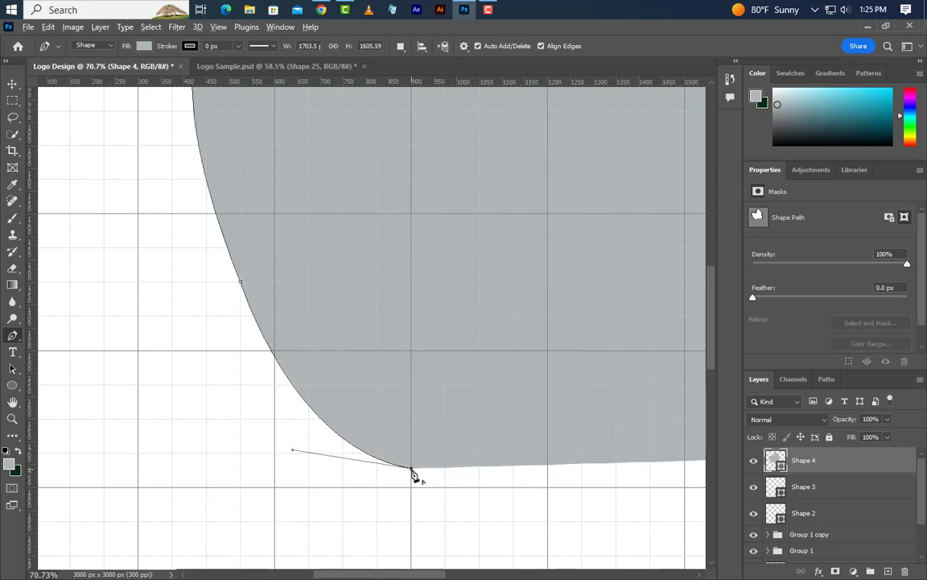
- Curve the lower wing's outer edge out from the corner and down in scallops, extending the shape to about 2172 px high
scroll(468, 408, "down", 5)
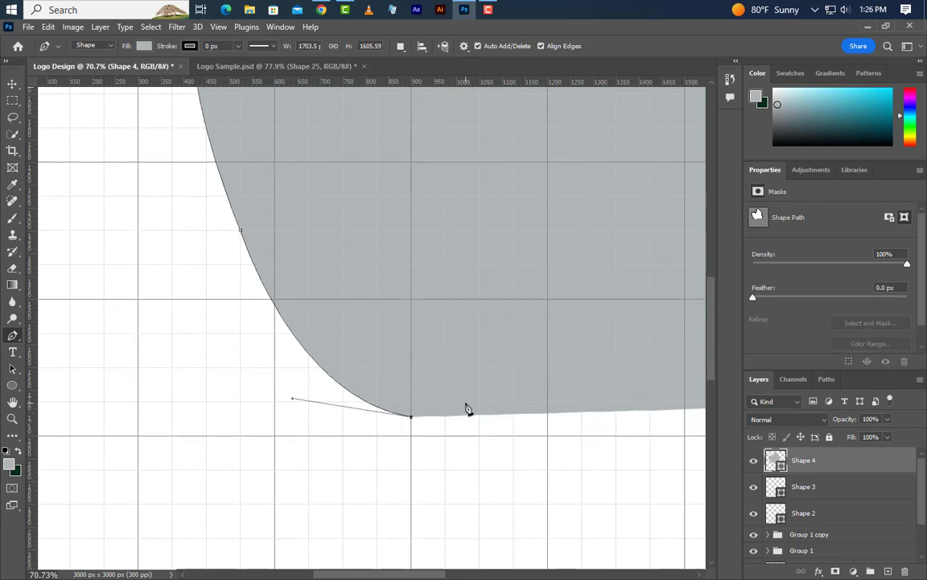
scroll(466, 412, "down", 1)
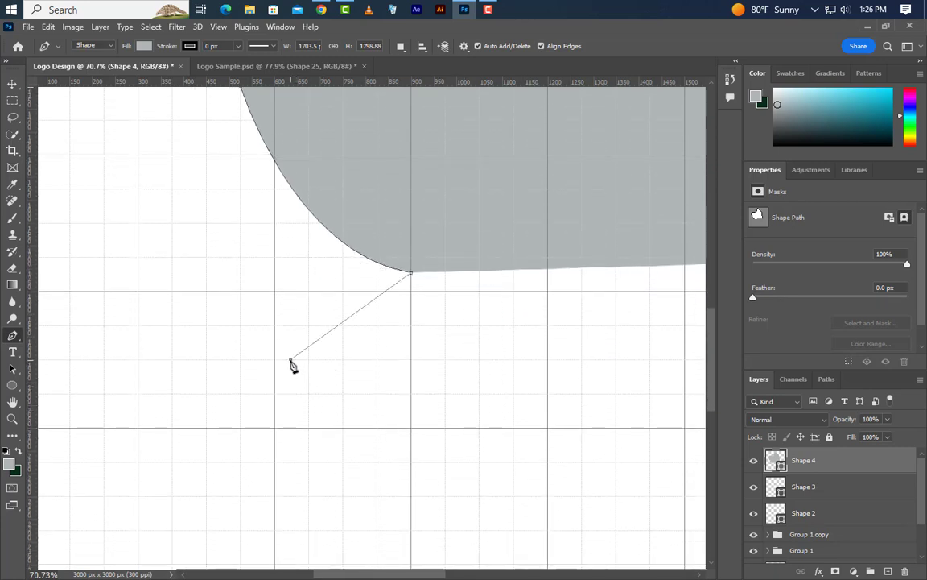
left_click_drag(290, 359, 316, 439)
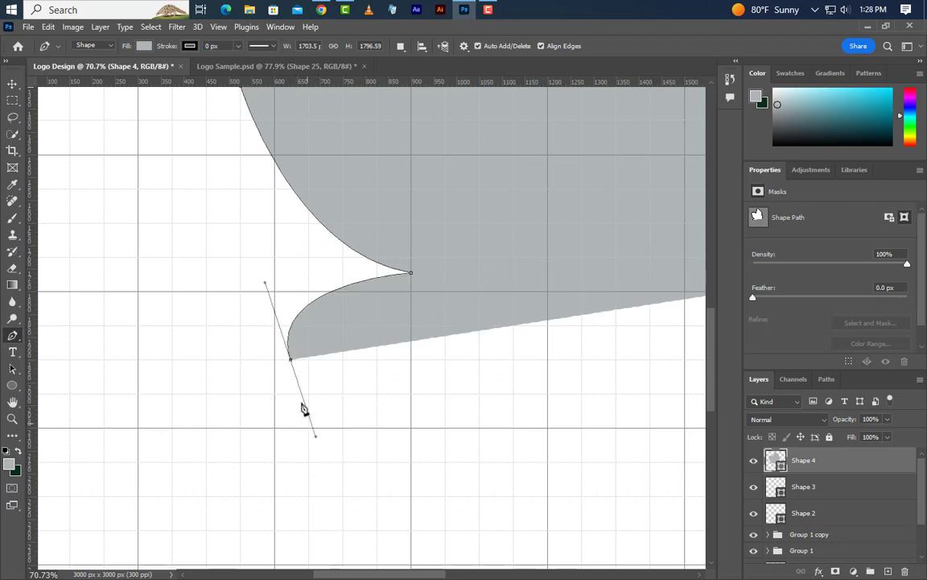
left_click(291, 360)
left_click_drag(264, 427, 229, 462)
scroll(265, 431, "down", 5)
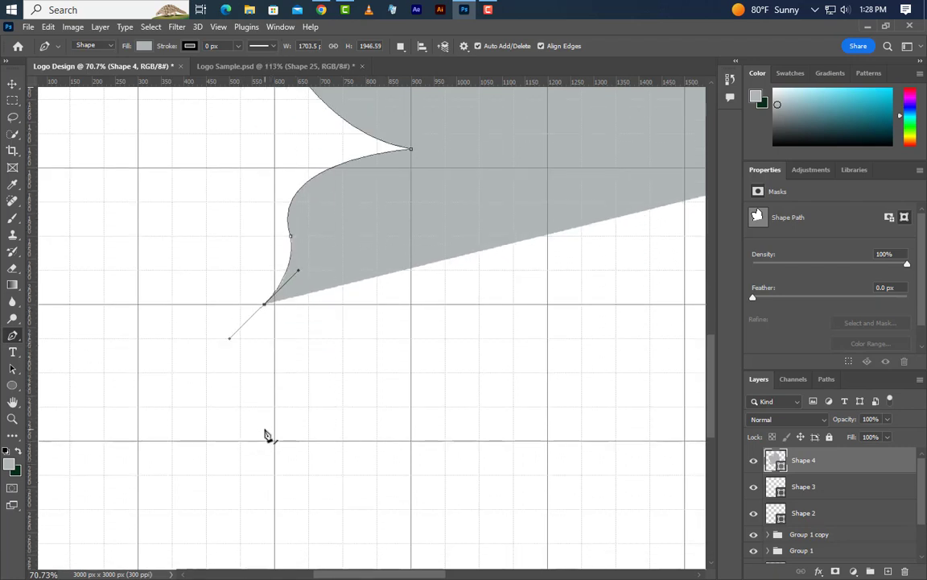
left_click_drag(241, 387, 250, 405)
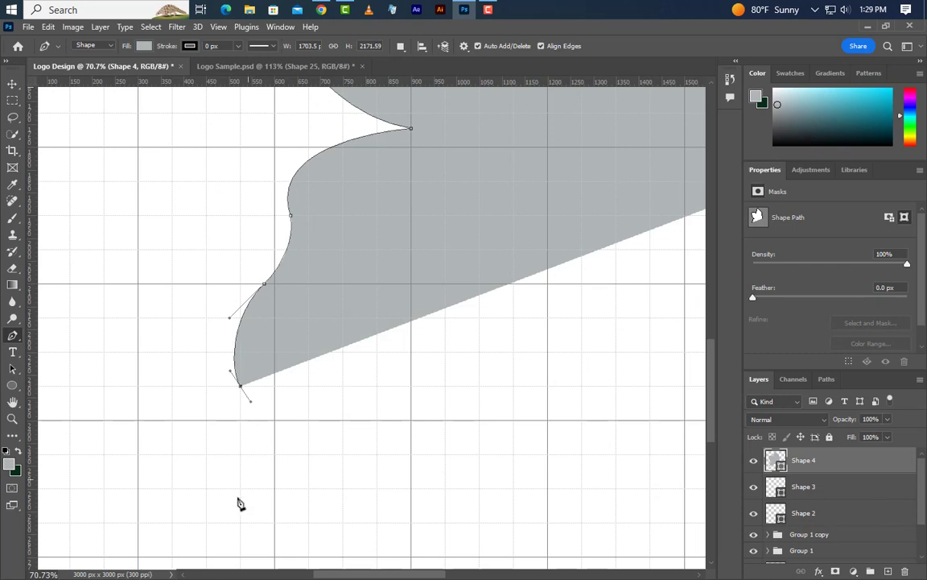
- Curve the lower wing edge inward to a corner, then shape a narrow rounded tail pointing down-left, reaching about 1749 × 2687 px
scroll(160, 544, "up", 3)
scroll(282, 434, "down", 2)
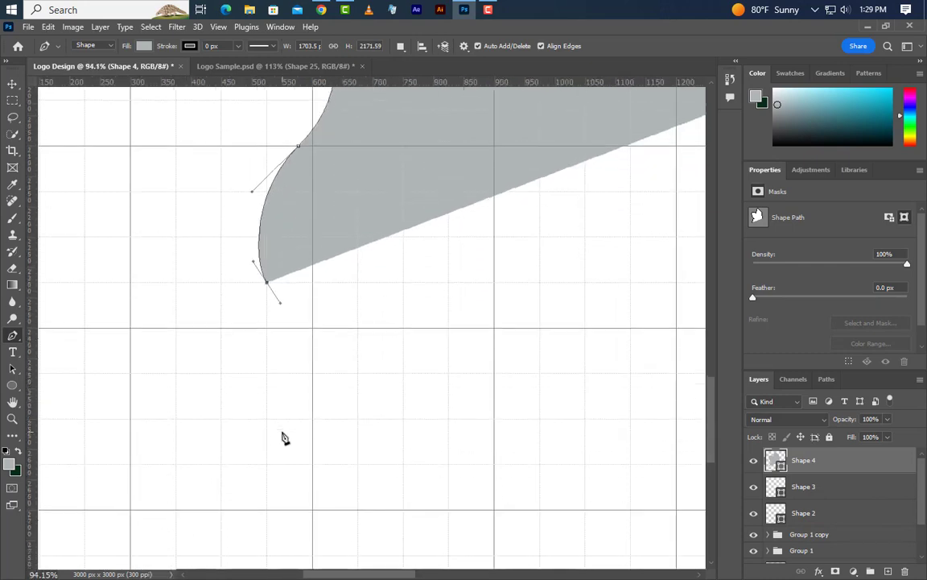
left_click(268, 451)
left_click_drag(256, 457, 183, 533)
left_click(267, 451)
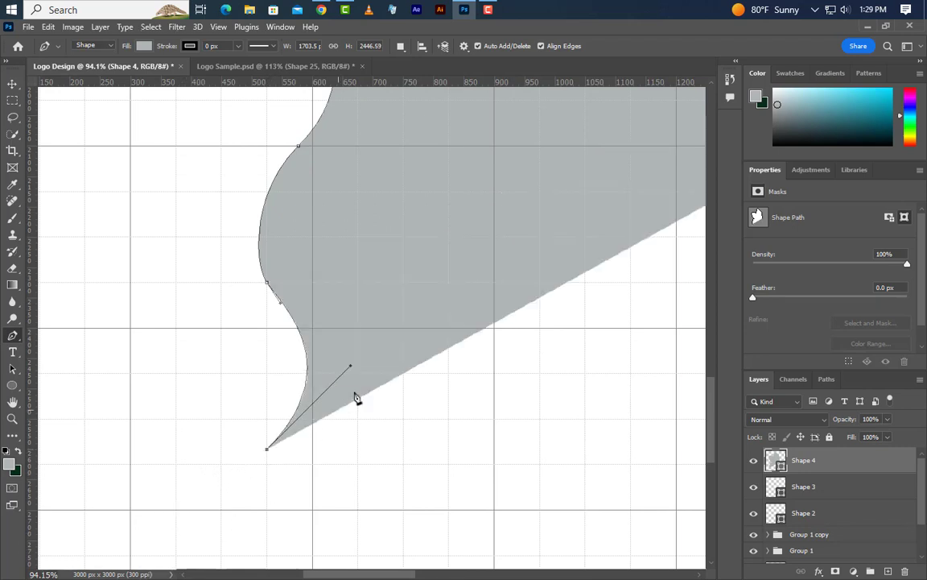
scroll(359, 395, "down", 3)
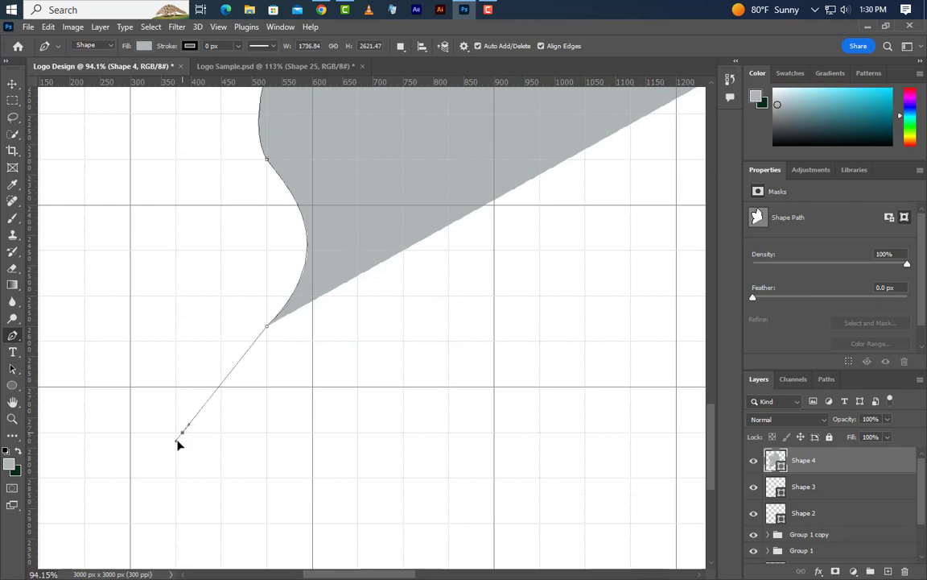
left_click_drag(177, 443, 154, 485)
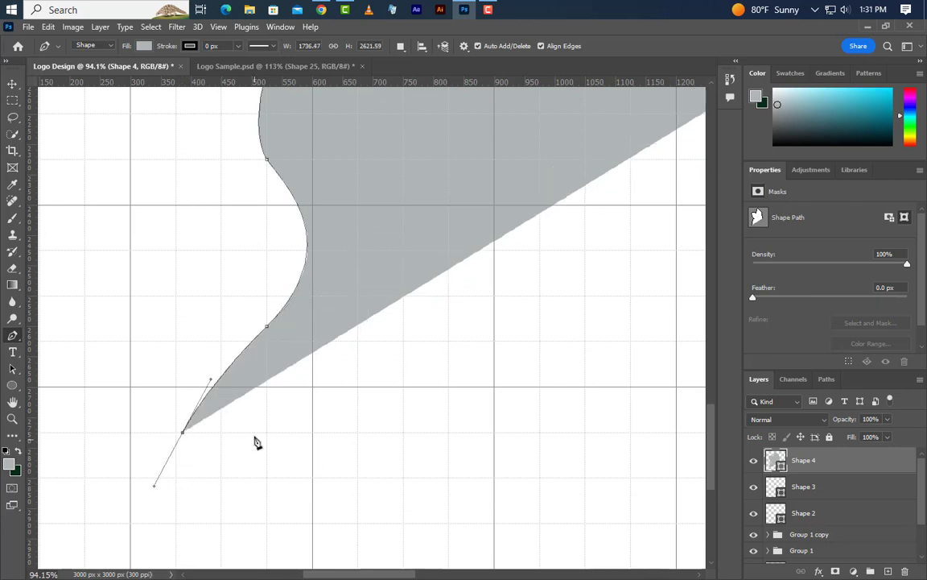
left_click_drag(254, 433, 295, 382)
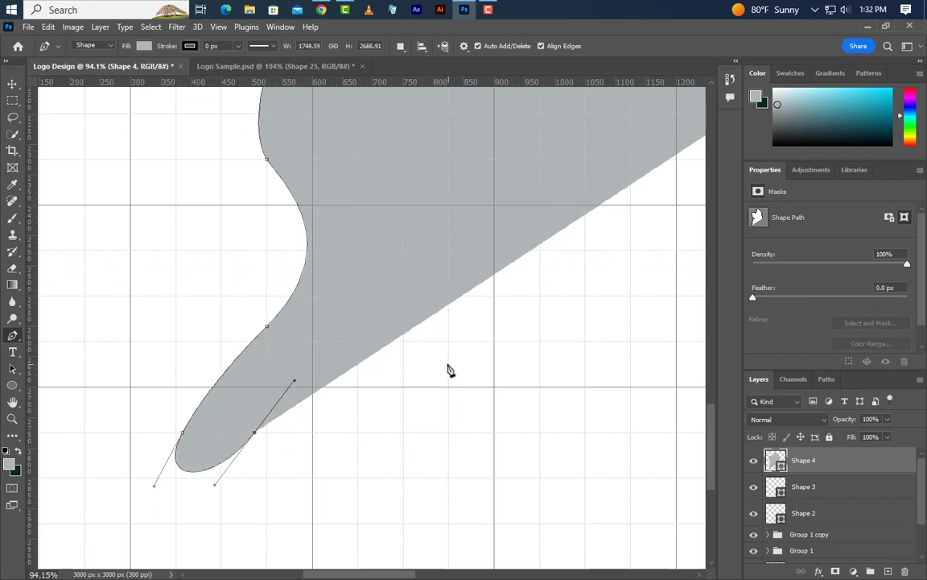
- Curve the wing's bottom edge from the tail up into the body and close the path at its starting point in the head
left_click_drag(448, 362, 531, 369)
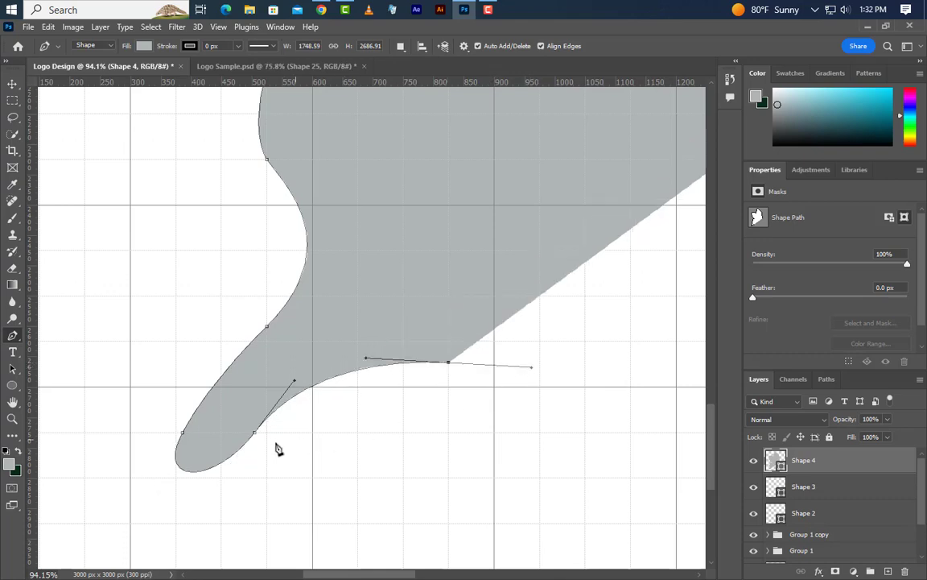
scroll(276, 448, "down", 5)
scroll(482, 395, "up", 3)
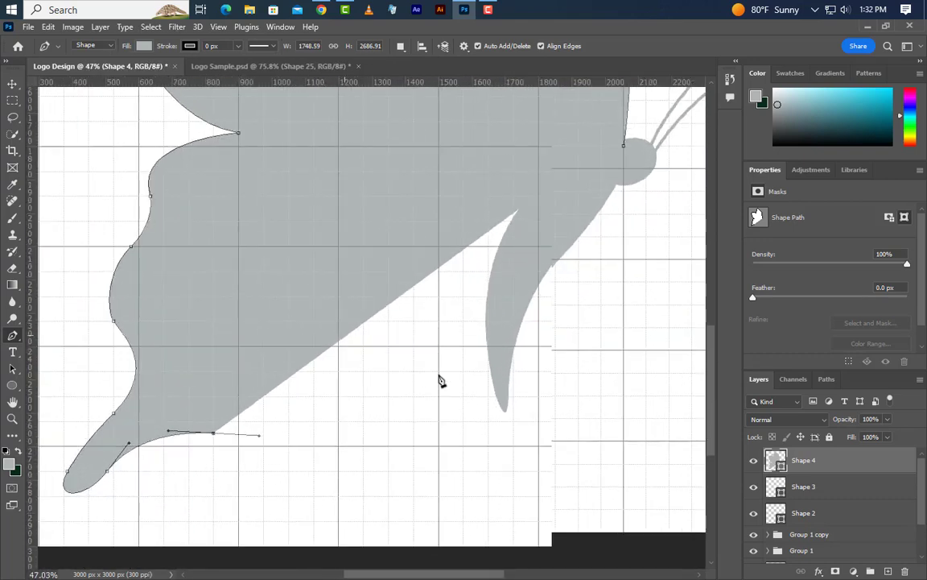
scroll(442, 381, "up", 3)
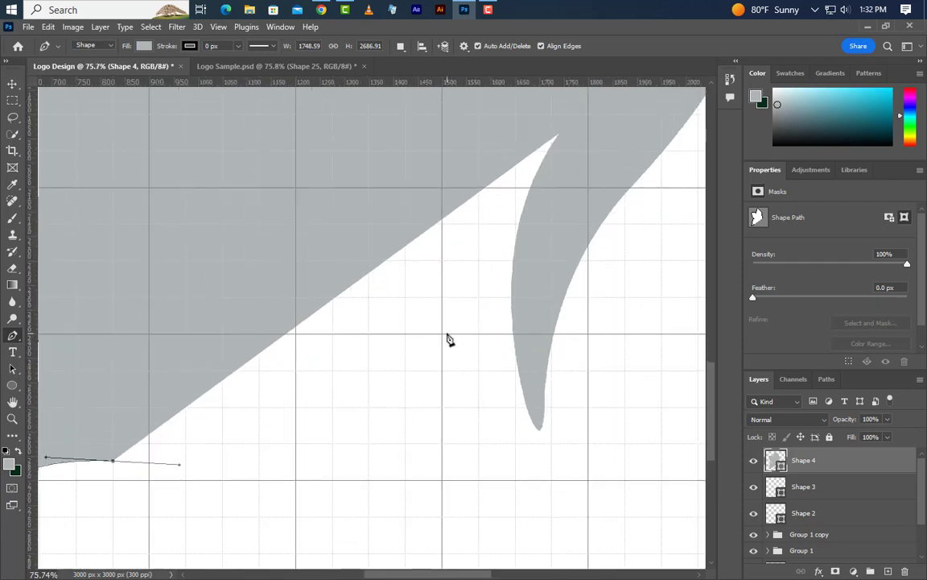
left_click_drag(447, 333, 533, 197)
left_click(568, 224)
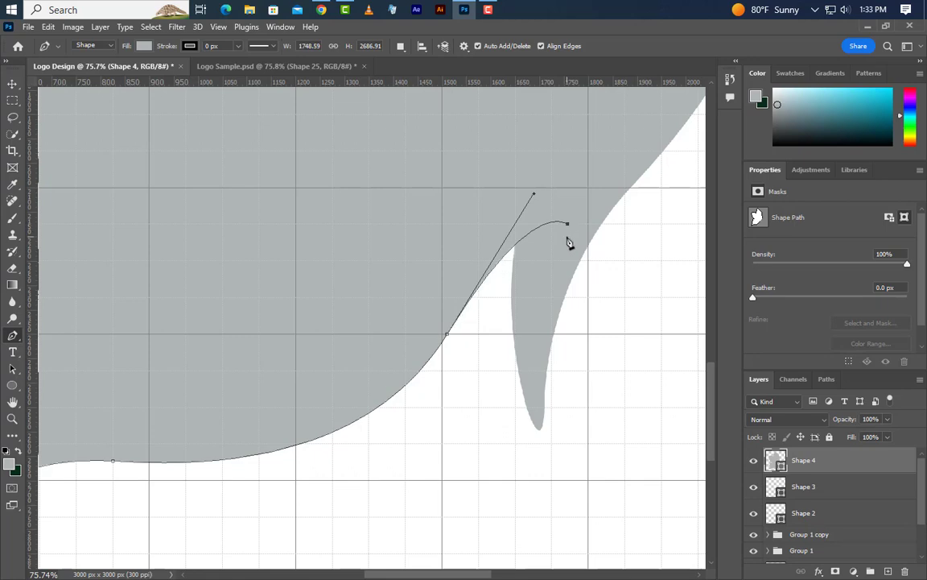
scroll(358, 352, "down", 4)
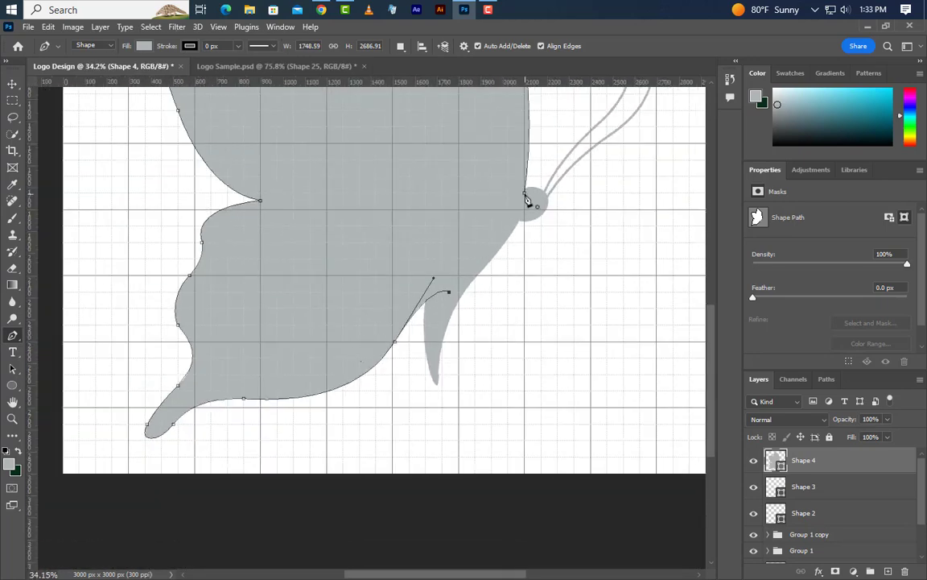
left_click(527, 201)
scroll(331, 410, "down", 3)
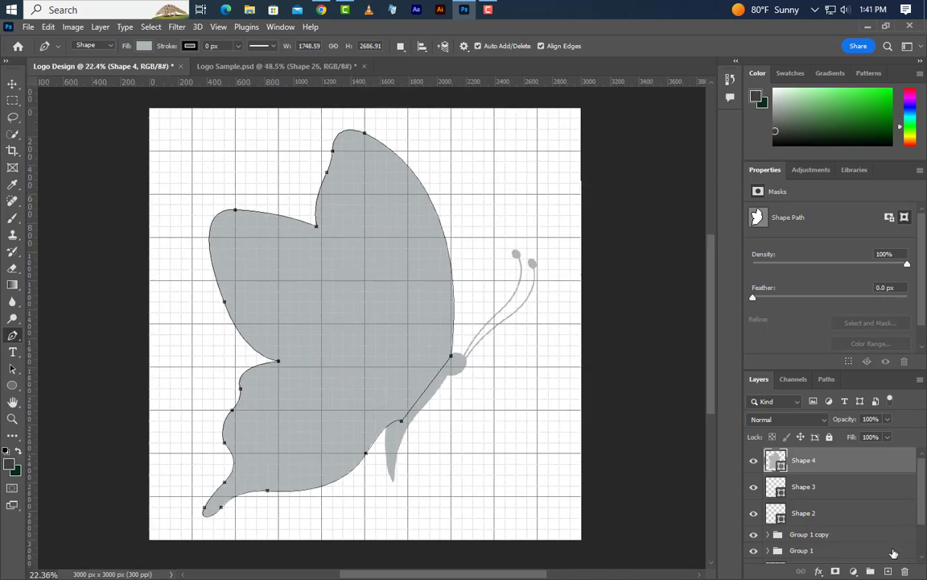
- On a new layer, start a Pen shape just inside the upper wing's front edge and curve it up near the tip, about 589 × 996 px
left_click(887, 570)
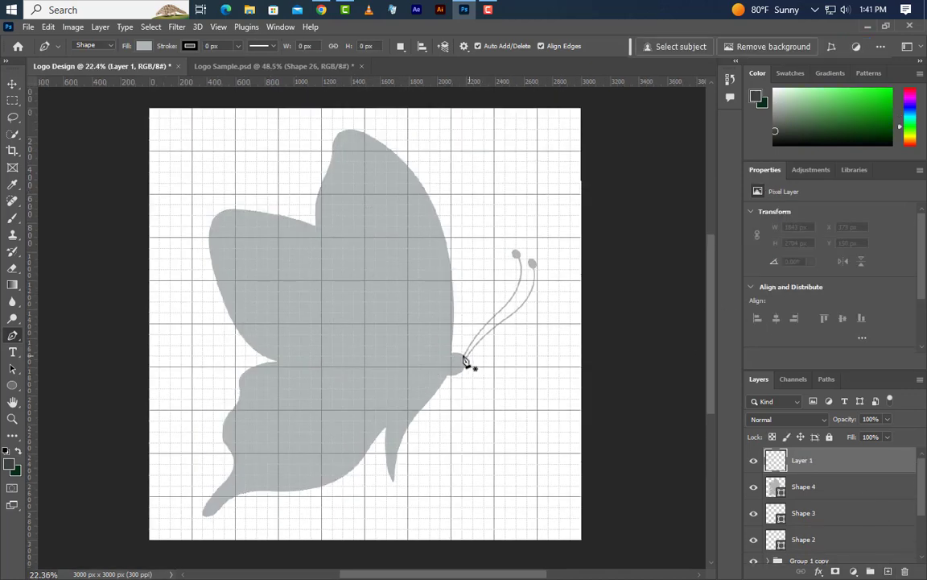
scroll(457, 289, "up", 6)
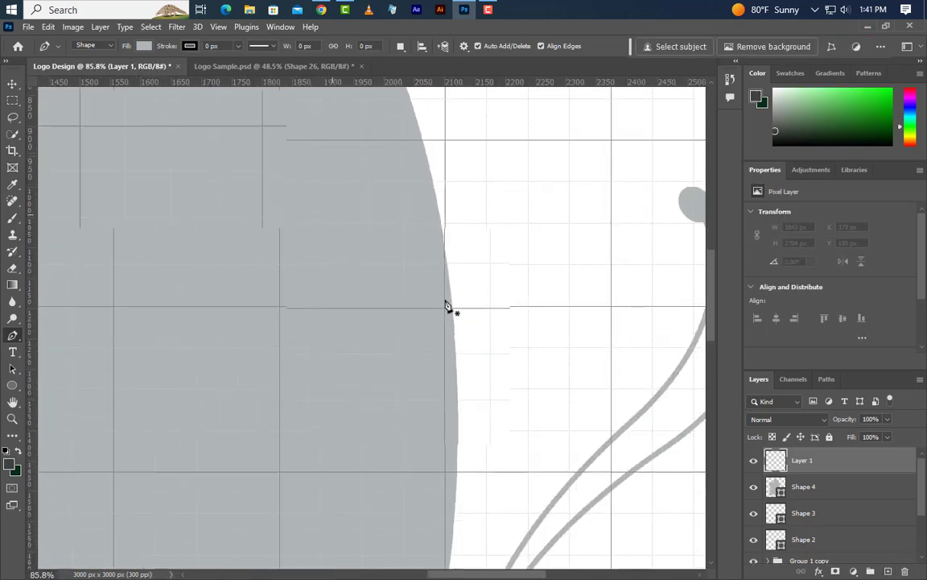
left_click(437, 308)
scroll(495, 324, "down", 6)
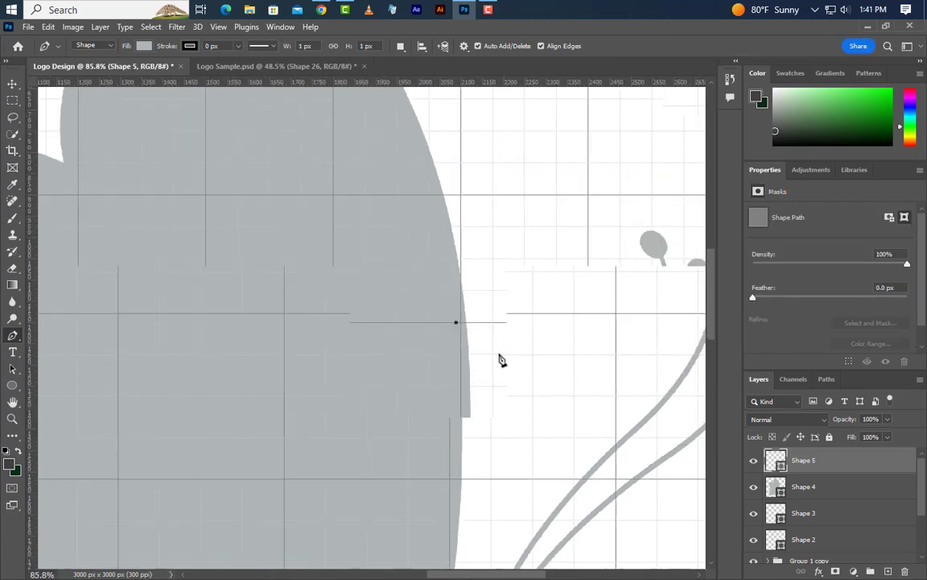
scroll(384, 149, "up", 2)
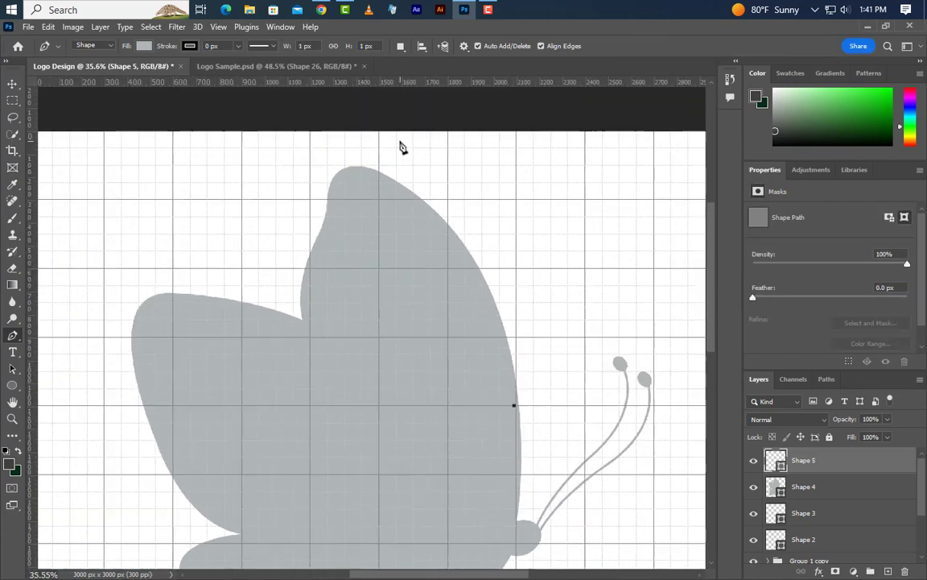
scroll(407, 173, "up", 3)
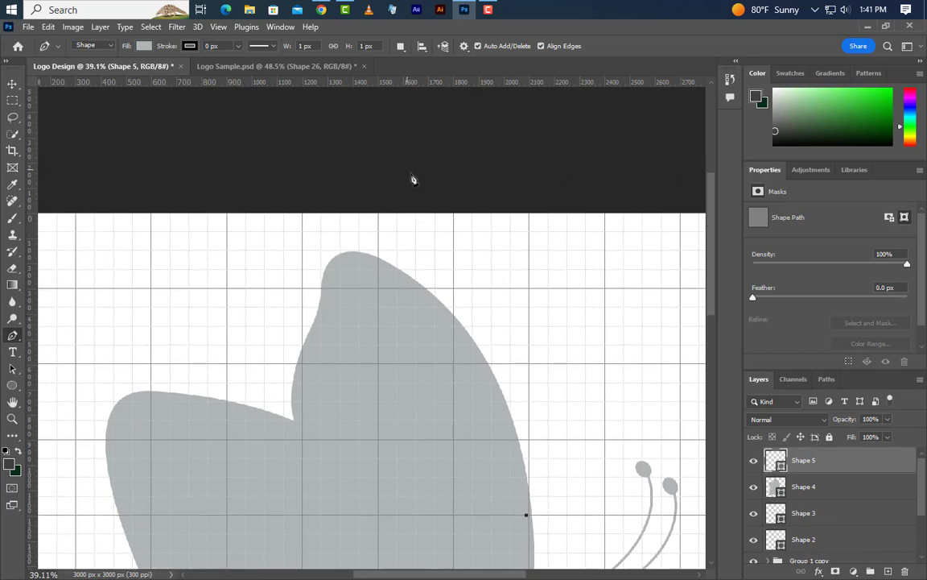
scroll(384, 272, "up", 1)
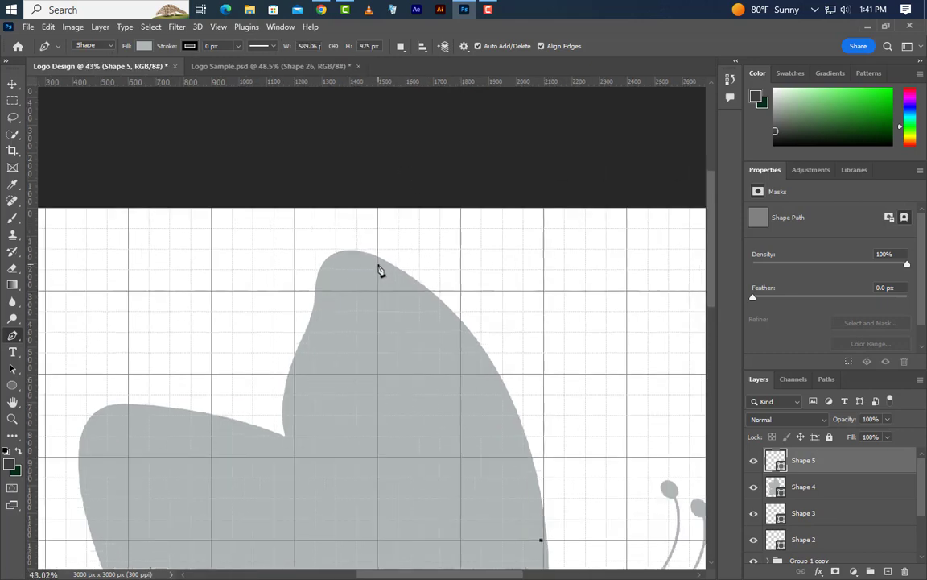
left_click_drag(378, 265, 219, 187)
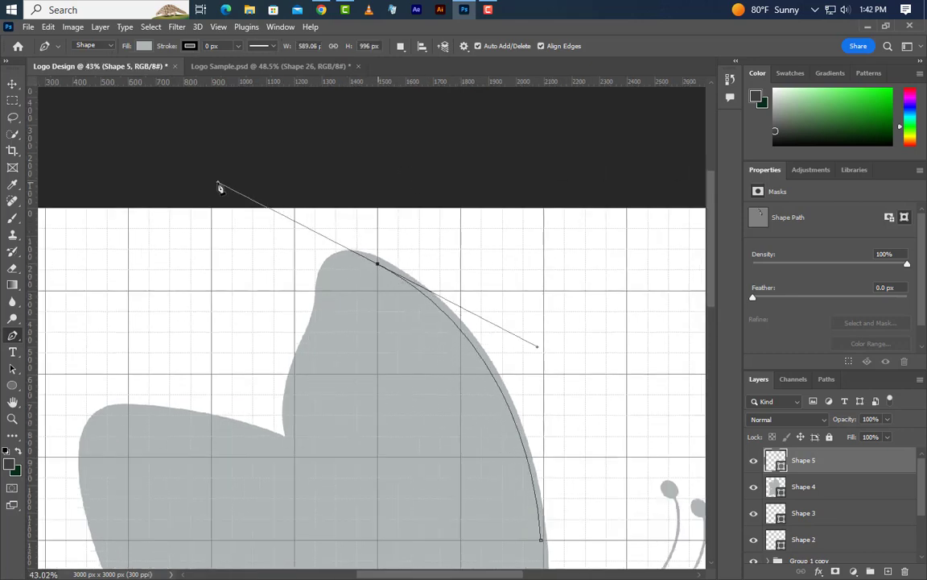
left_click(378, 266, "alt")
- Round the strip's upper end inside the wing tip, curve its inner edge back down and close it as a tapered crescent about 739 × 1022 px
scroll(362, 438, "up", 3)
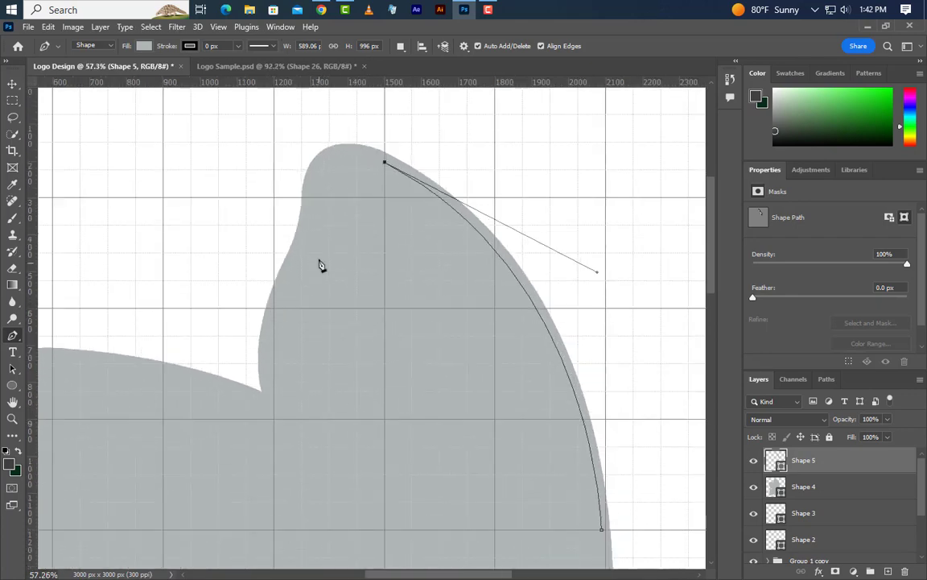
scroll(370, 190, "up", 5)
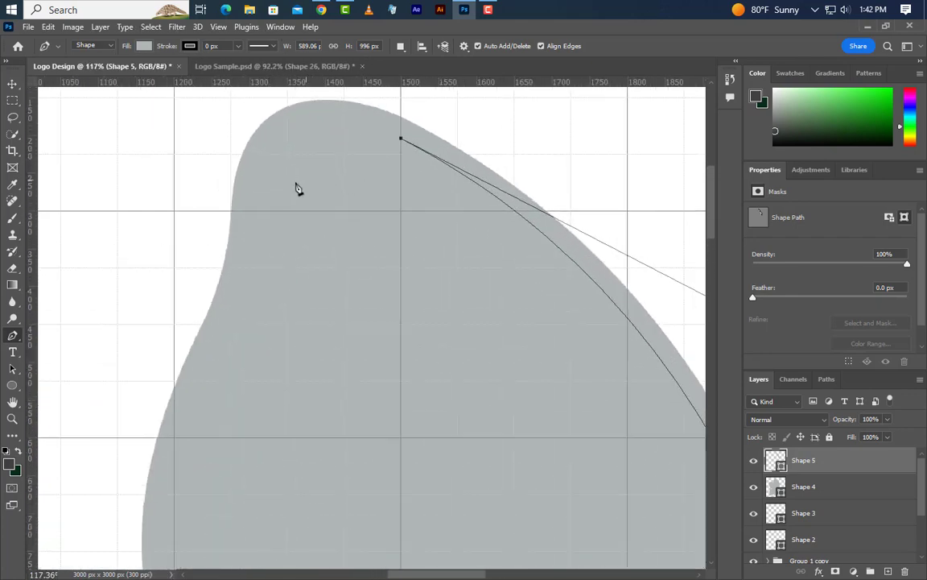
left_click_drag(287, 182, 293, 292)
left_click(288, 183, "alt")
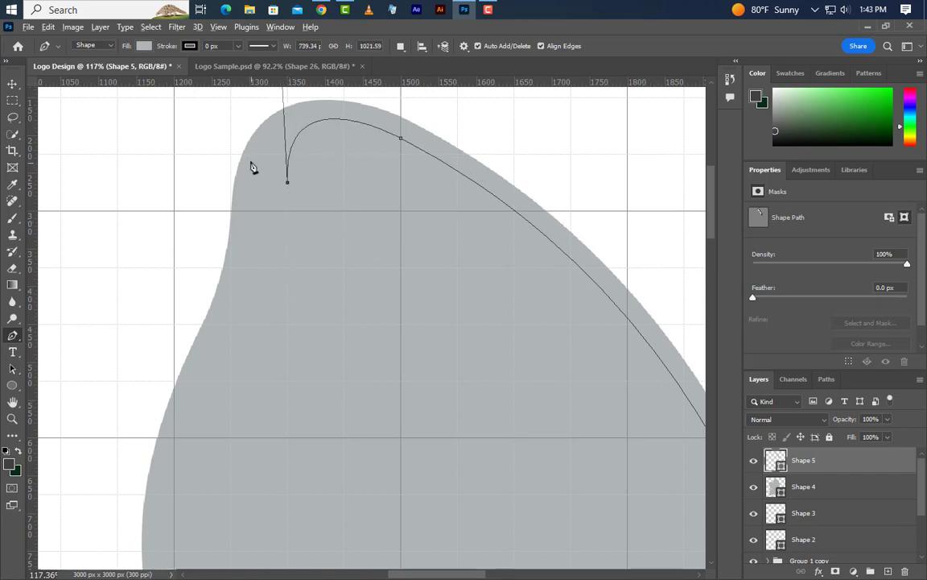
scroll(251, 167, "down", 5)
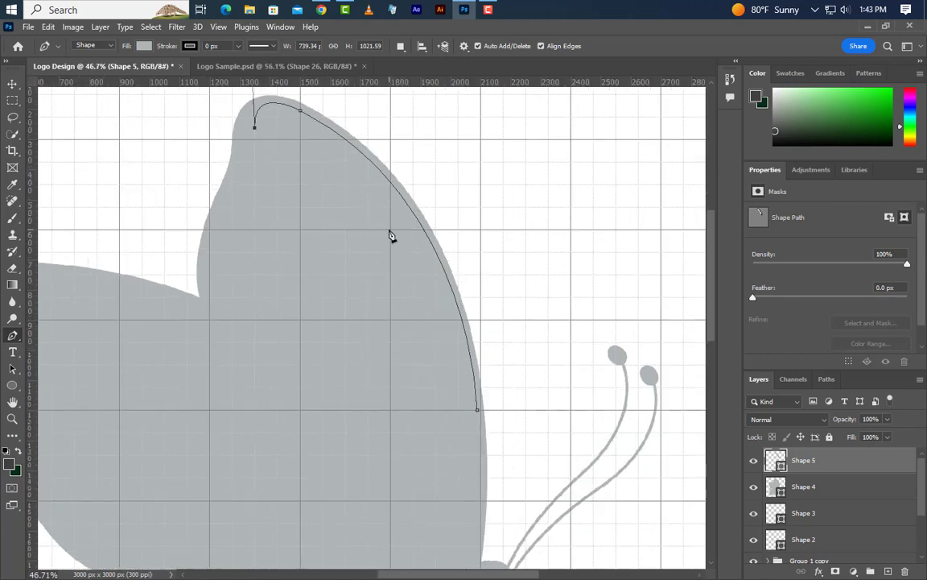
left_click_drag(390, 231, 467, 331)
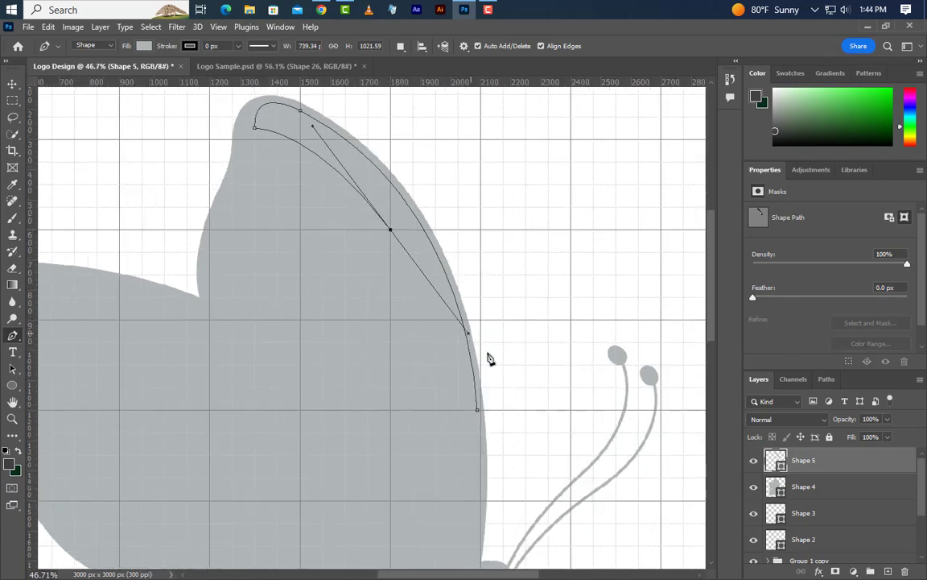
left_click(478, 410)
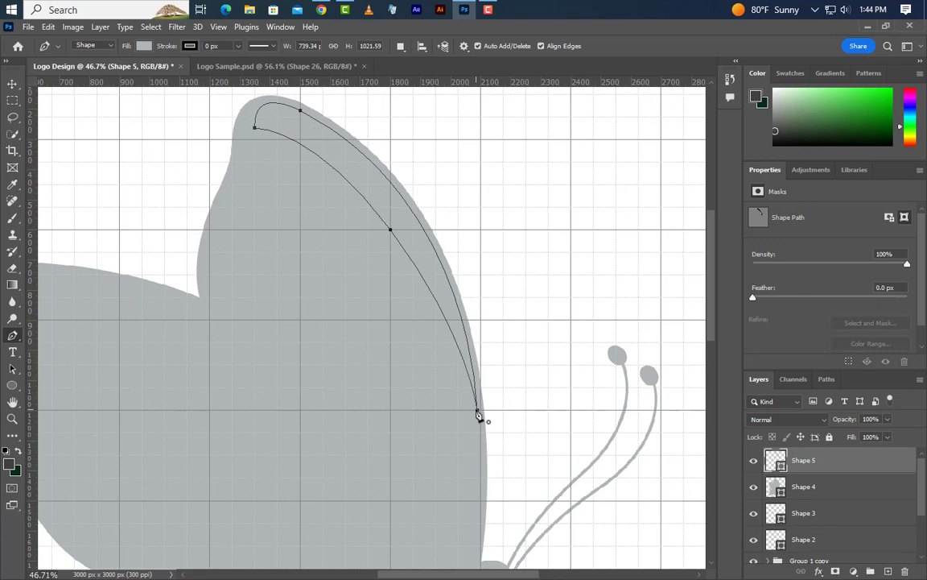
- Recolour the closed crescent a darker neutral grey and sample that grey as the foreground colour
double_click(778, 462)
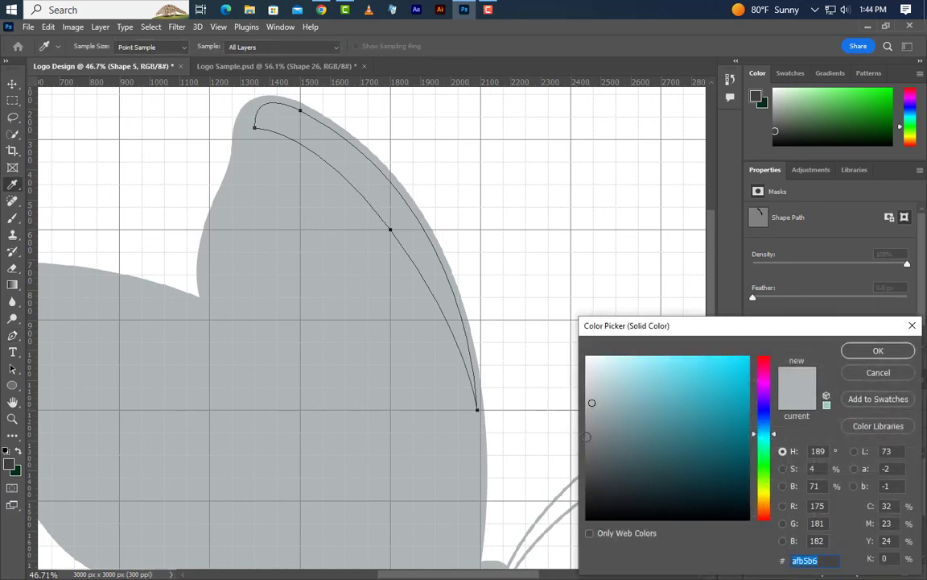
left_click(586, 435)
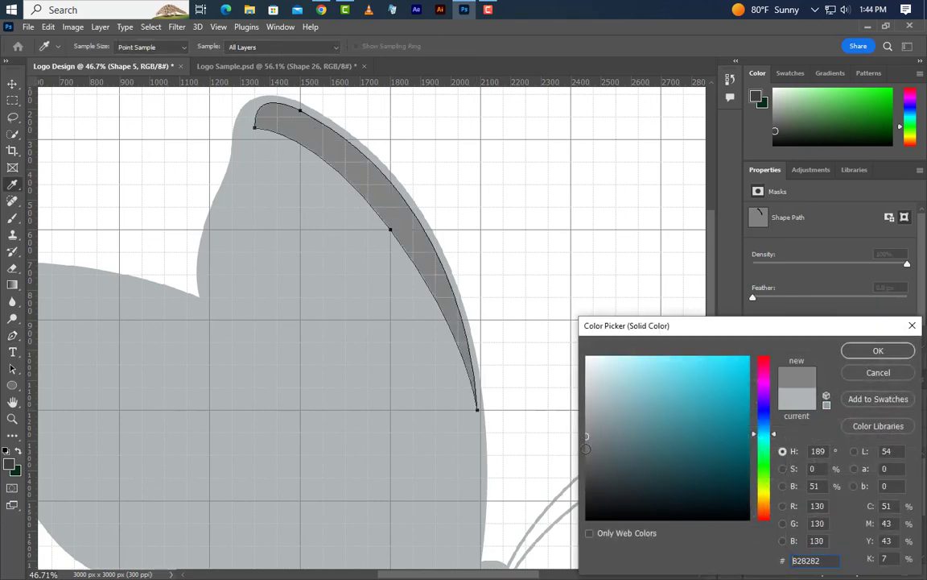
left_click(586, 448)
left_click(878, 351)
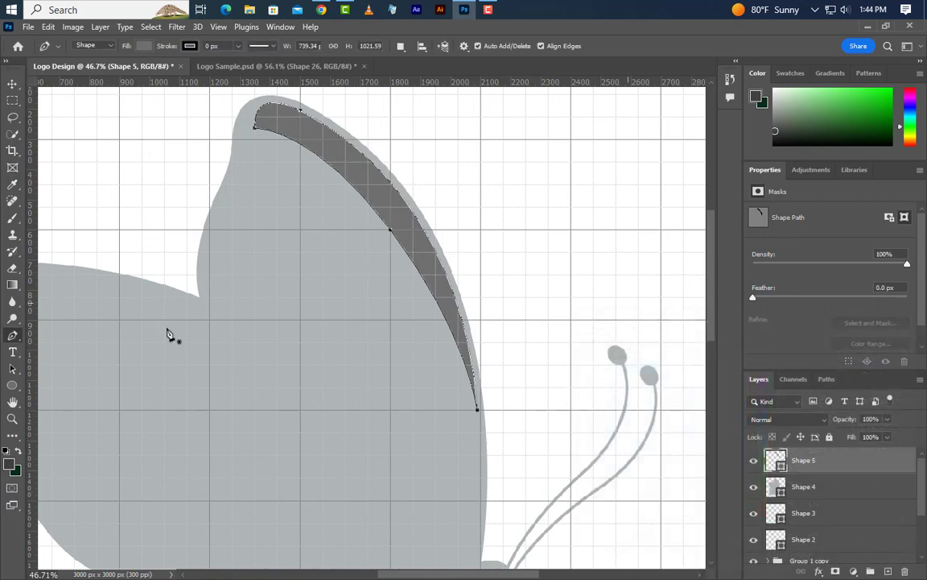
left_click(9, 466)
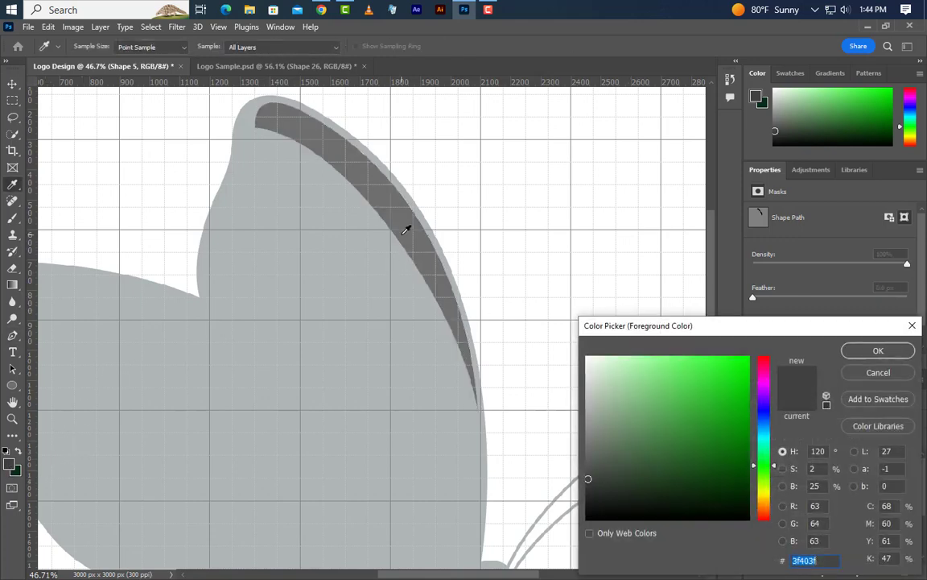
left_click(407, 232)
left_click(895, 354)
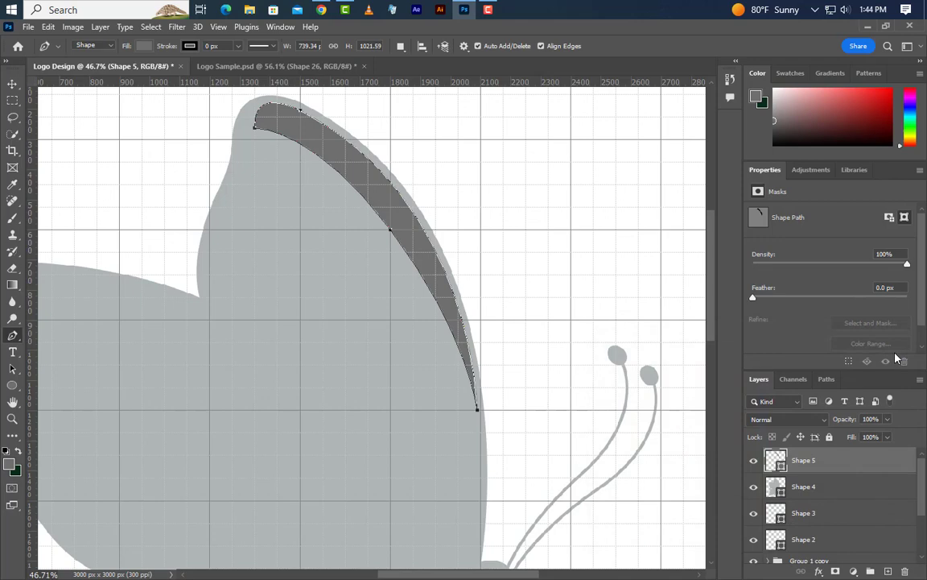
- Start a second Pen strip just below the crescent's pointed end and curve it up parallel to the crescent's inner edge, about 580 × 888 px
scroll(478, 451, "up", 5)
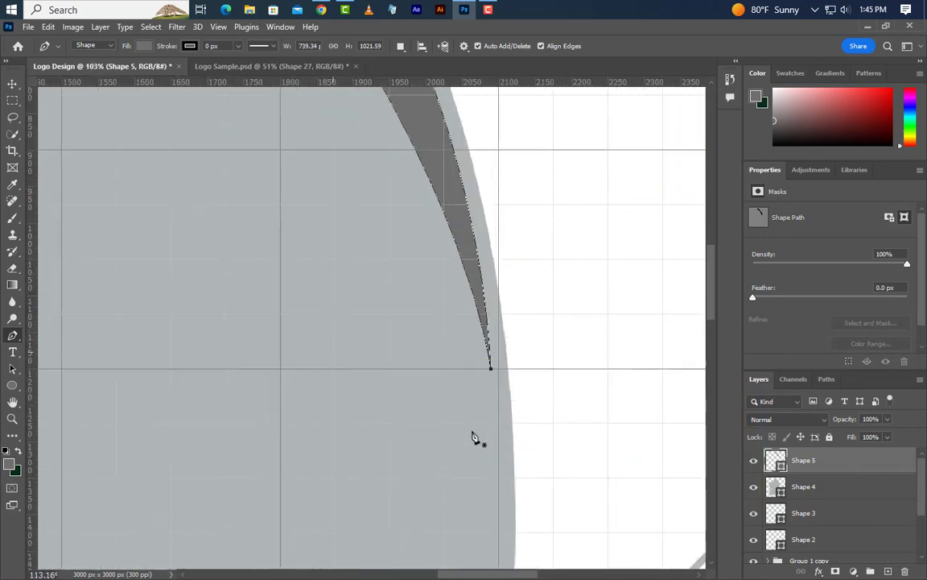
left_click(487, 394)
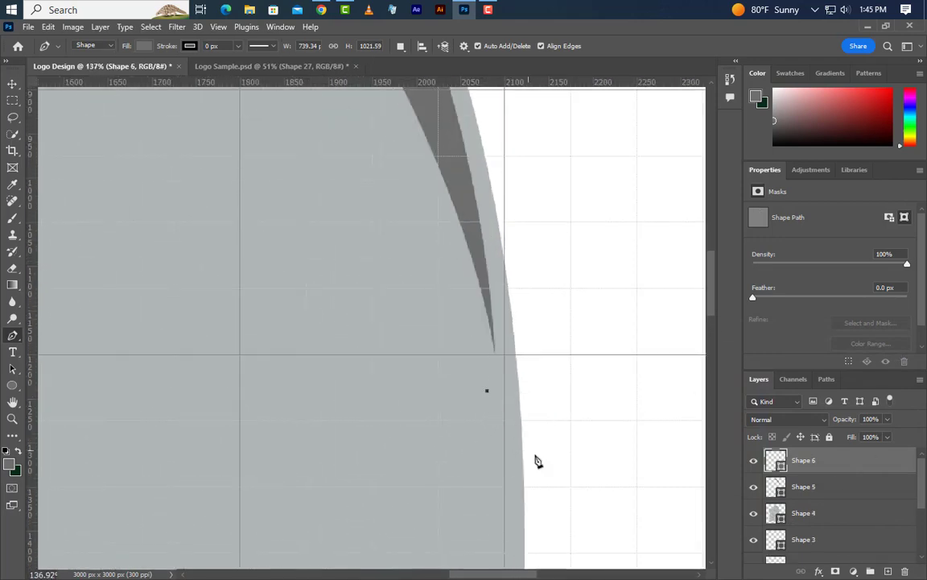
scroll(533, 460, "down", 5)
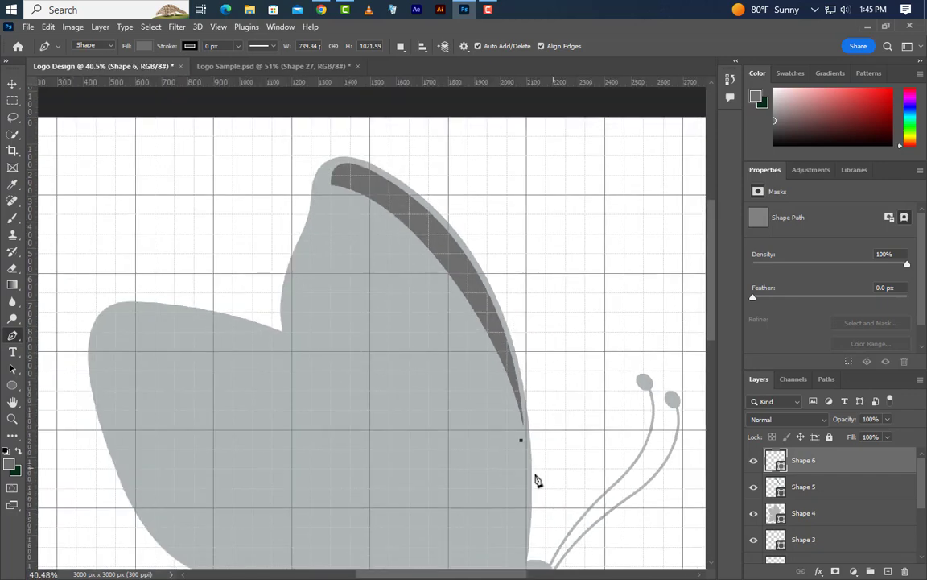
scroll(335, 381, "up", 1)
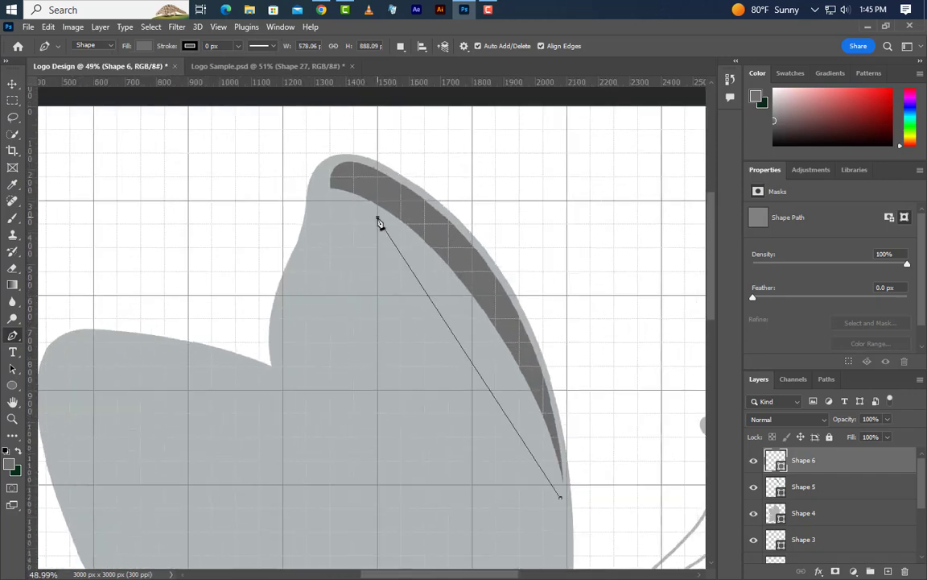
left_click_drag(377, 218, 239, 126)
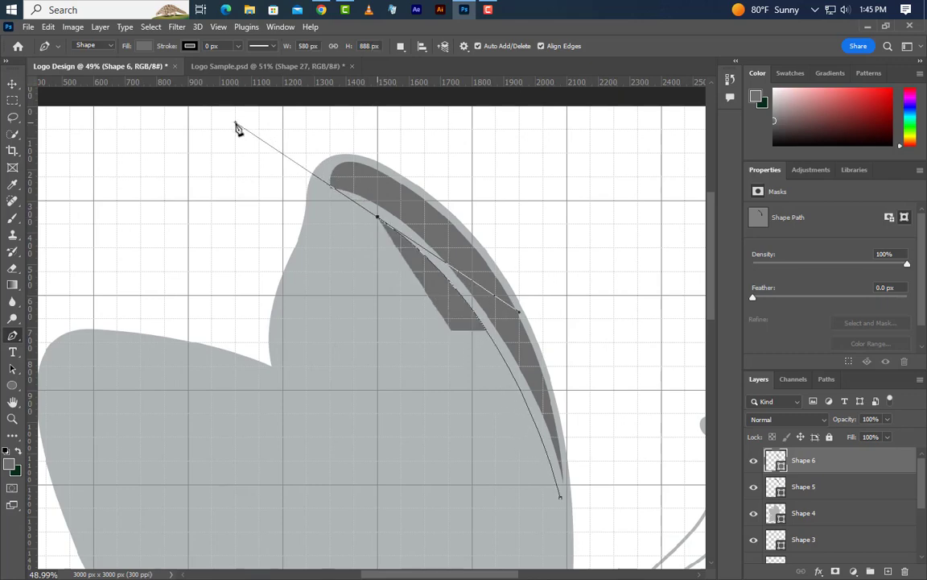
scroll(364, 222, "up", 4)
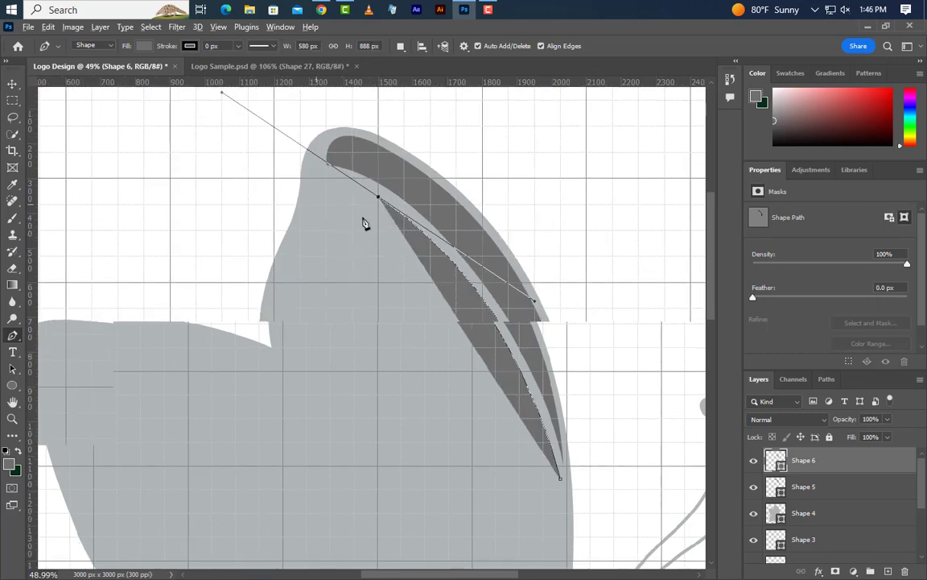
left_click(397, 173)
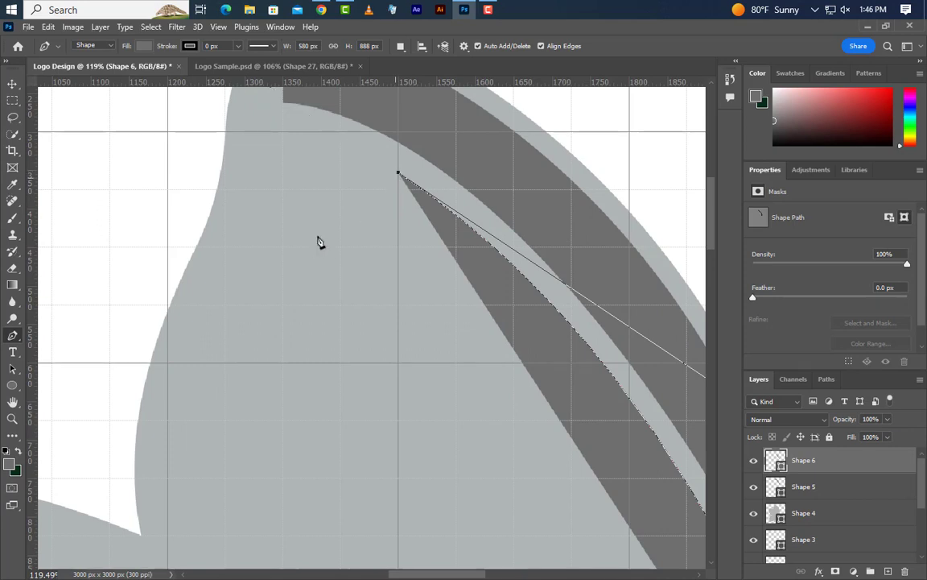
- Round the second strip's upper end near the wing's back edge and close it with a curve to its pointed start, about 793 × 925 px
left_click_drag(235, 274, 255, 487)
left_click(236, 276, "alt")
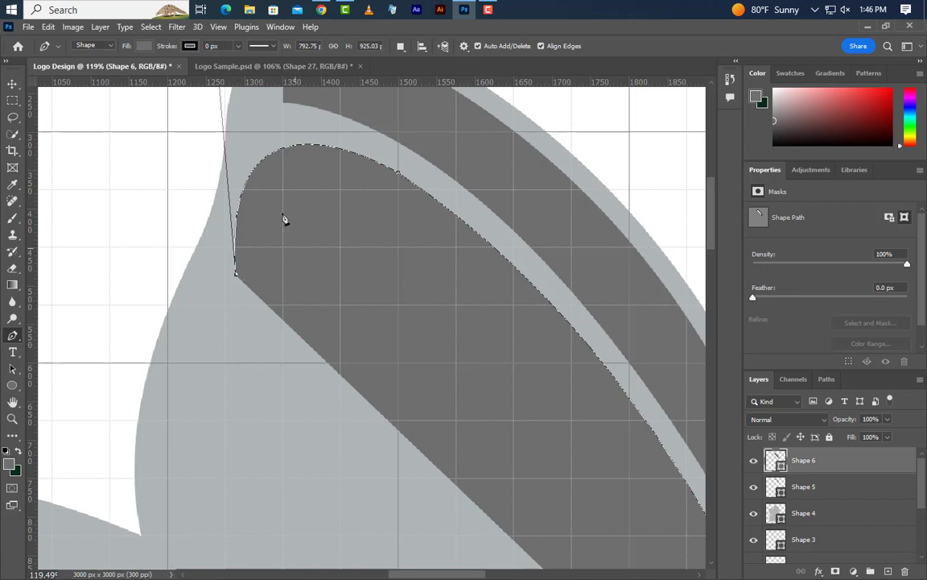
scroll(278, 198, "down", 4)
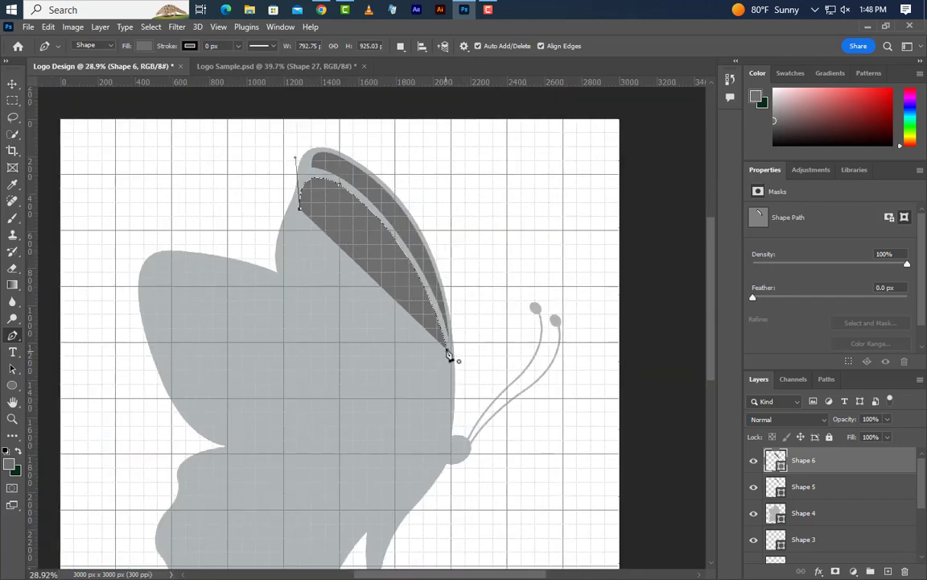
left_click(448, 355)
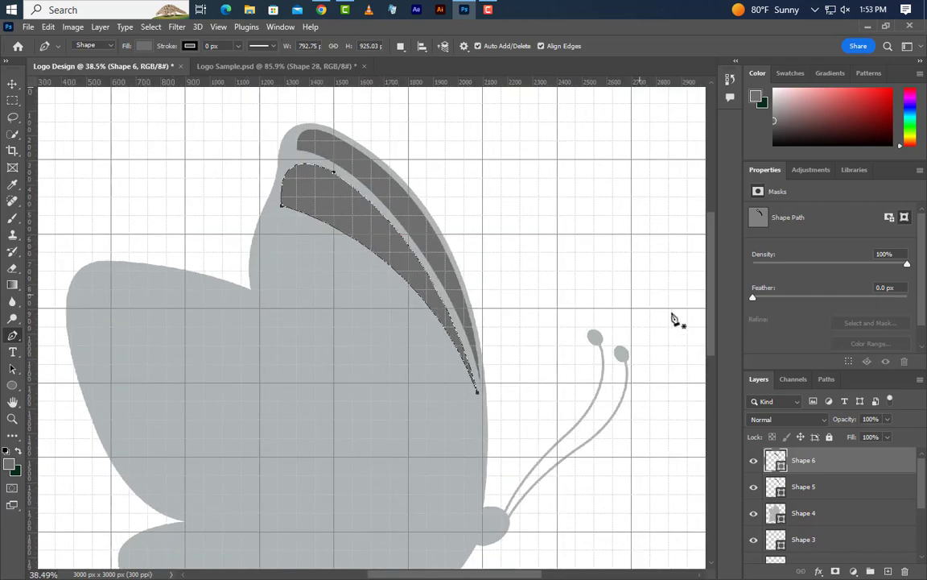
- On a new layer, start a third Pen shape beside the second strip's pointed end and curve it up along that strip, about 243 × 346 px
left_click(889, 571)
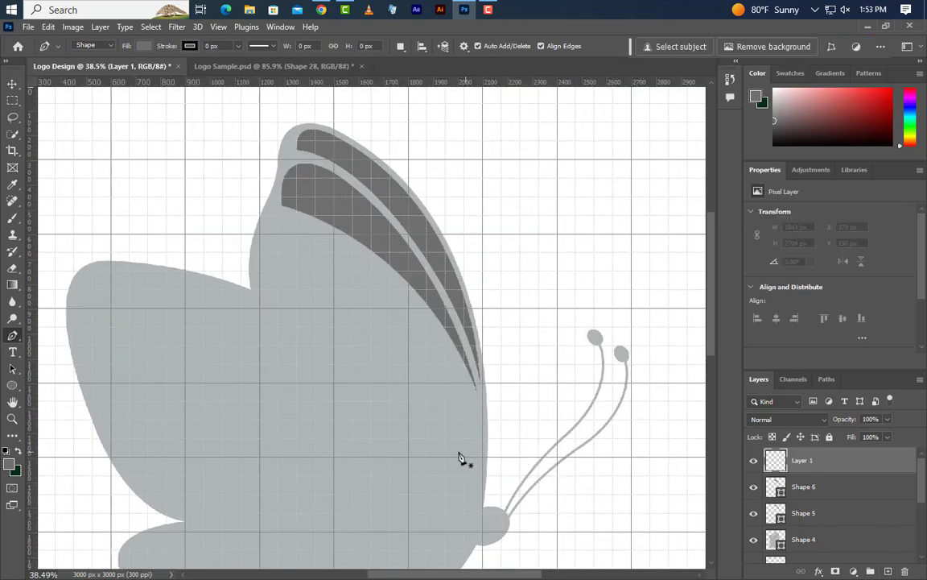
scroll(454, 451, "up", 3)
scroll(494, 375, "up", 4)
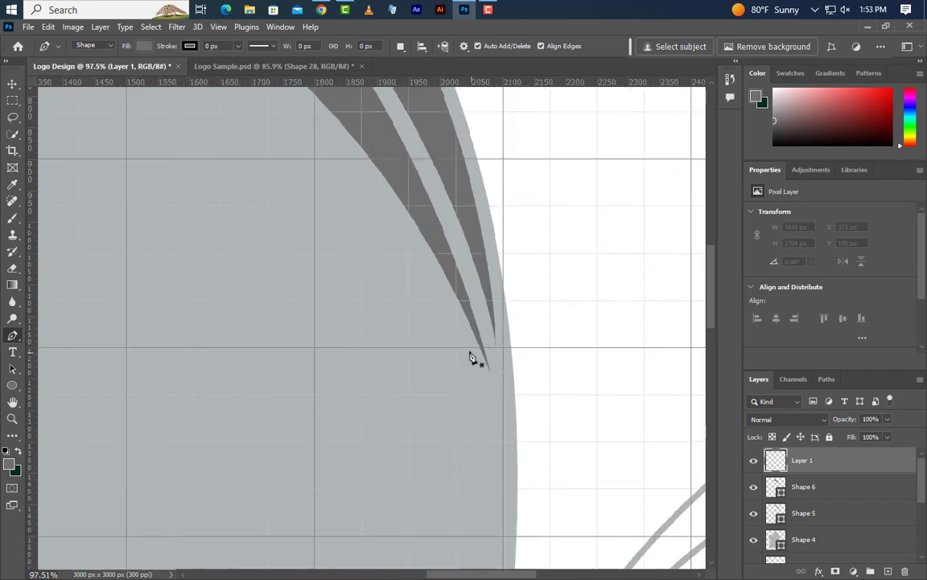
left_click(470, 355)
scroll(519, 435, "down", 2)
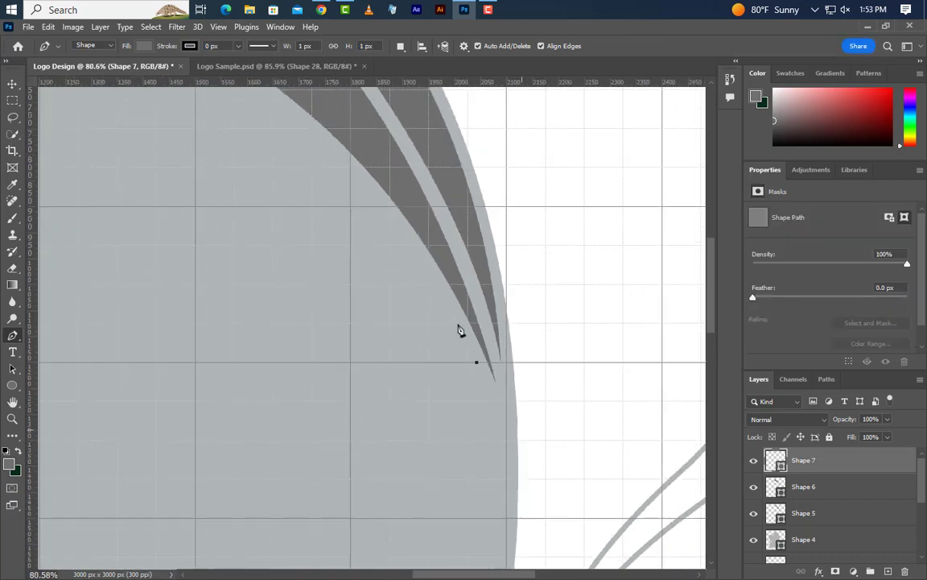
scroll(373, 240, "up", 3)
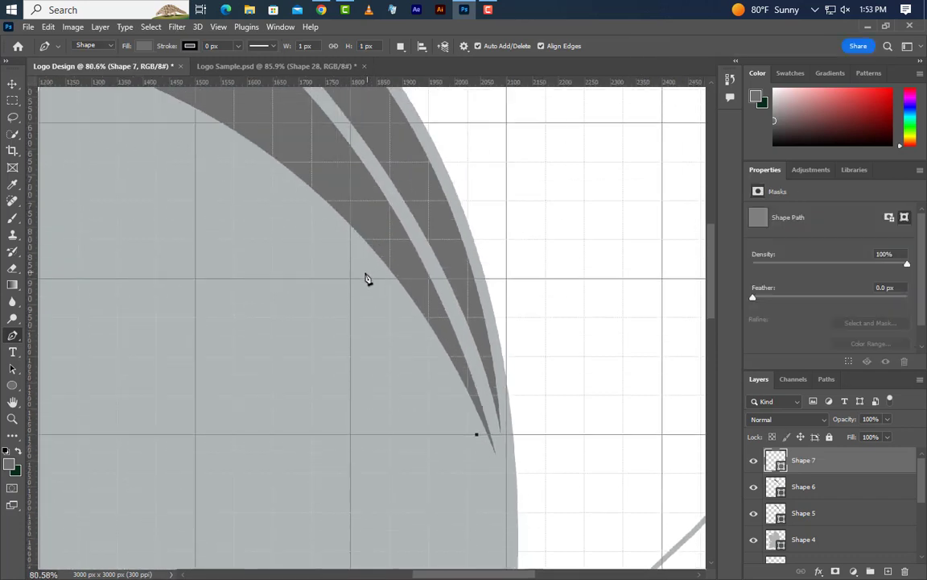
left_click_drag(351, 255, 263, 173)
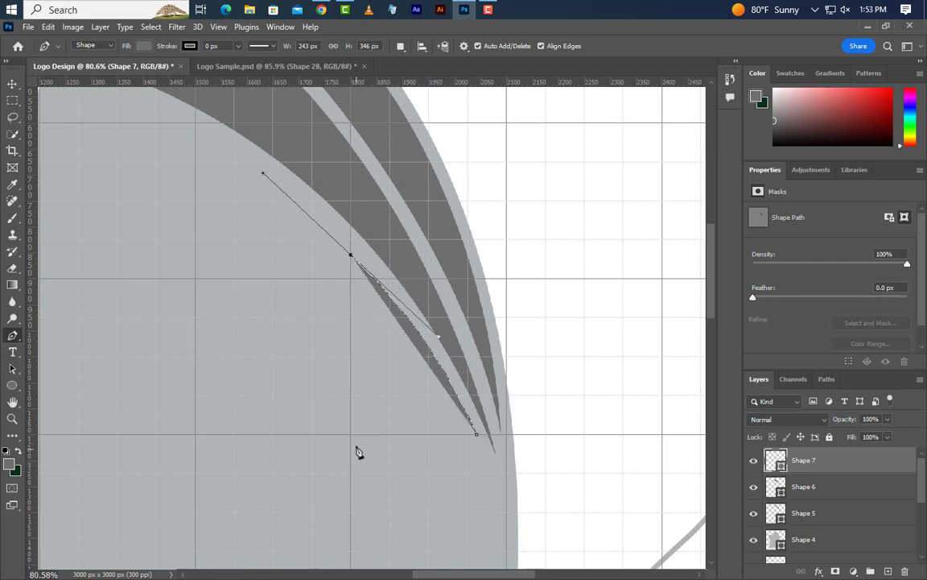
- Round the third shape's top, curve it down toward the head and close it as a slanted elongated oval about 348 × 728 px
left_click_drag(359, 447, 374, 476)
scroll(598, 489, "down", 4)
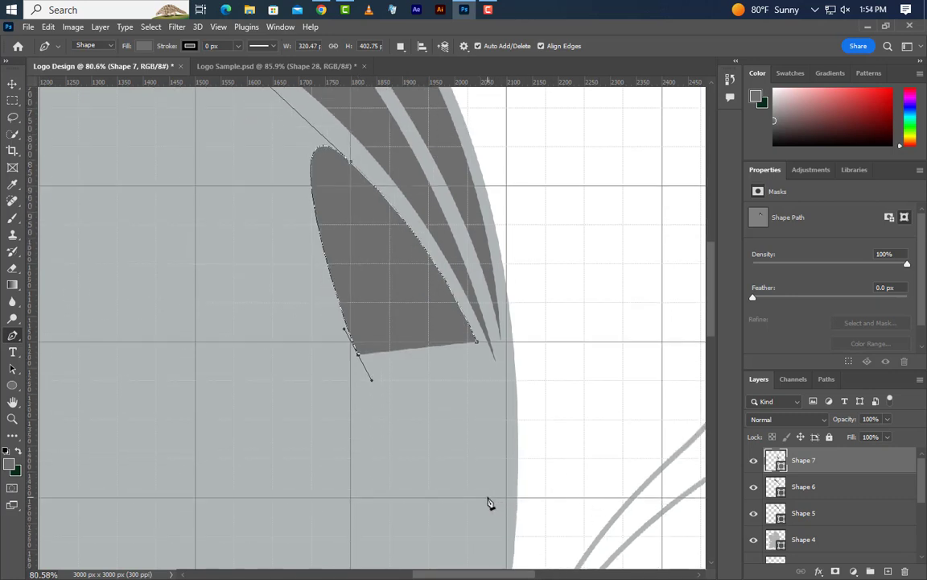
left_click_drag(487, 498, 500, 398)
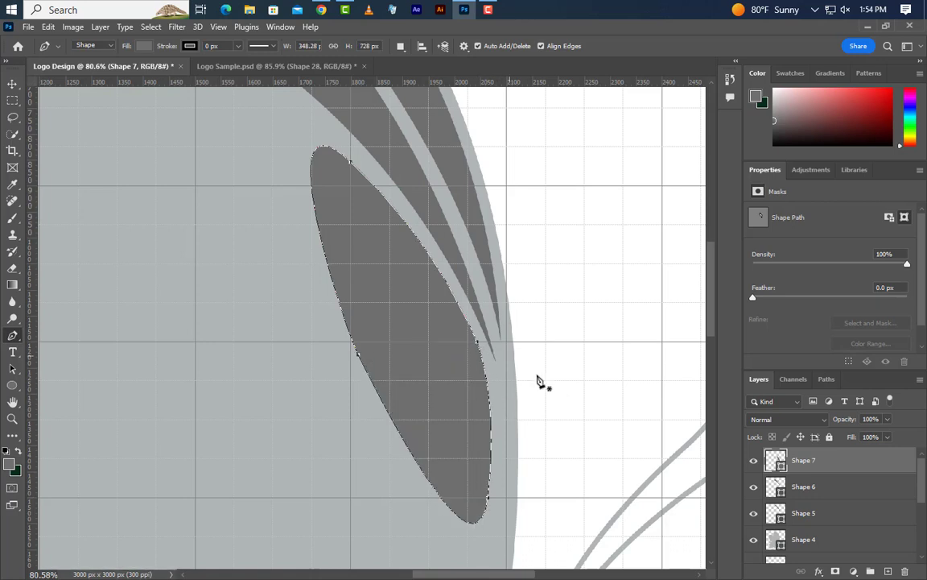
- Start a fourth Pen cell under the second strip, curving its upper edge along the strip and rounding its back end, about 491 × 207 px
scroll(354, 266, "up", 6)
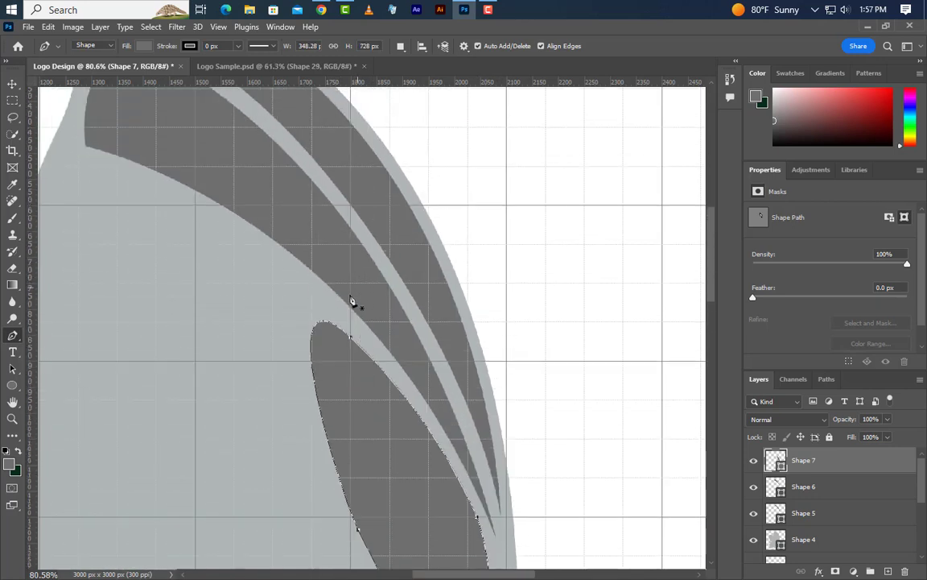
scroll(265, 303, "up", 2)
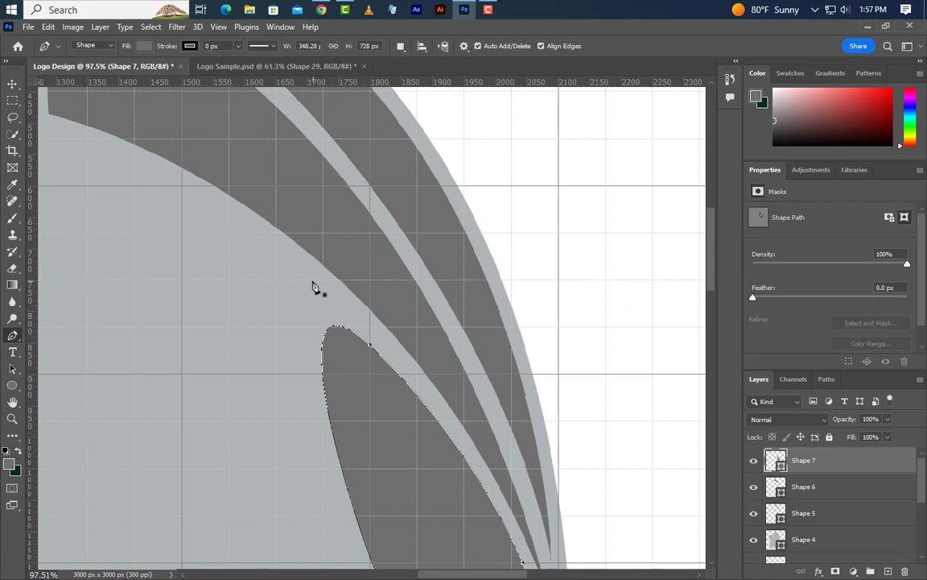
left_click(313, 283)
scroll(479, 356, "down", 3)
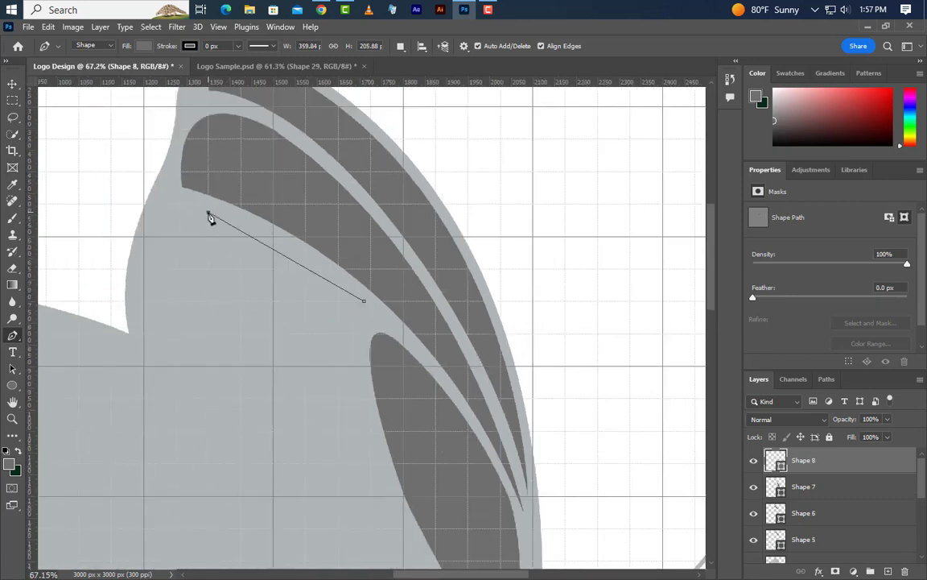
left_click_drag(208, 213, 128, 204)
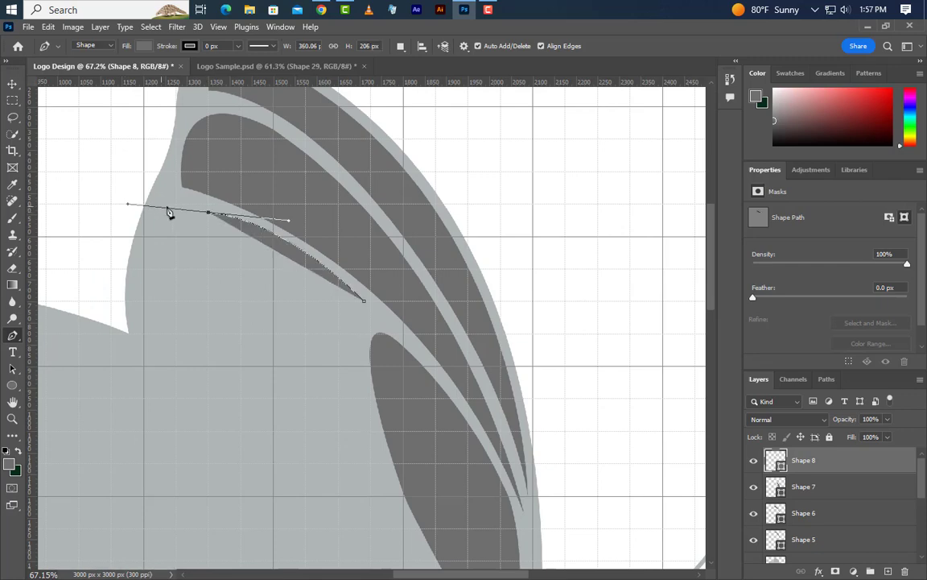
left_click(156, 280)
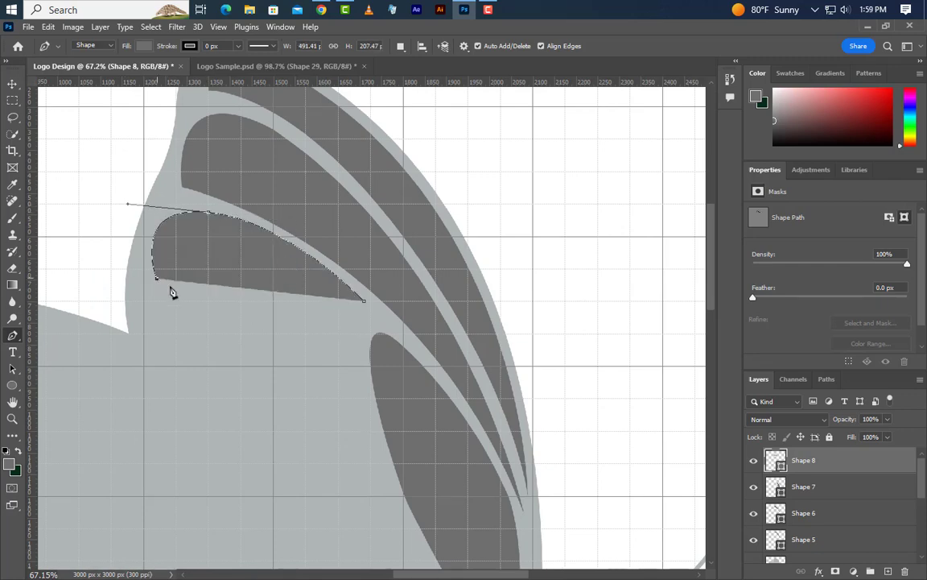
- Curve the fourth cell's lower edge toward the slanted oval, round that end and close the shape at about 509 × 283 px
scroll(351, 383, "up", 2)
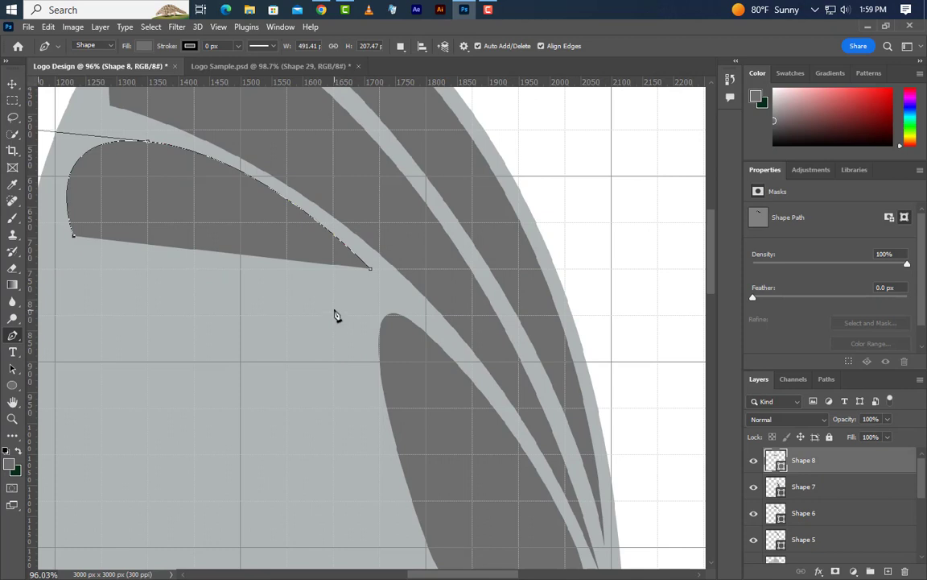
left_click_drag(332, 306, 486, 401)
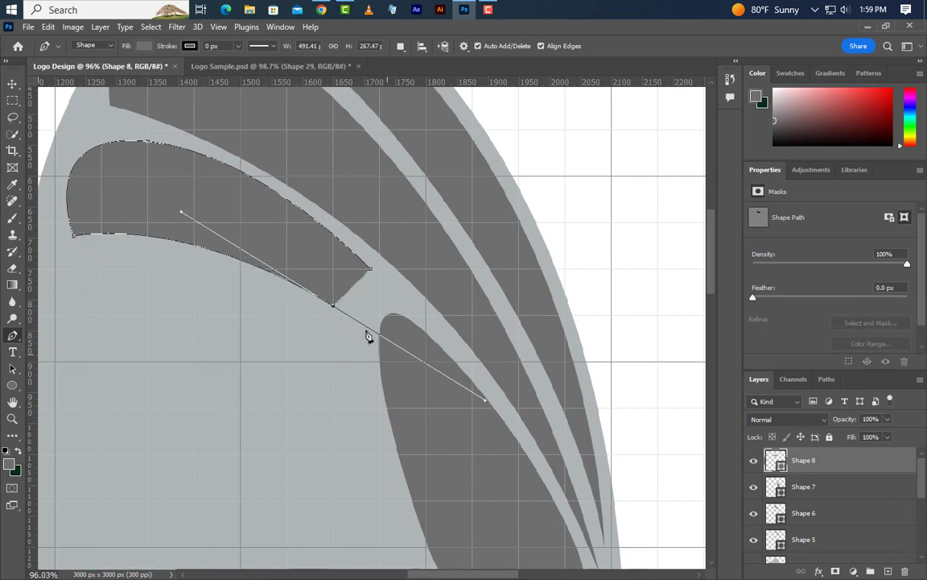
left_click(335, 309, "alt")
scroll(369, 284, "up", 5)
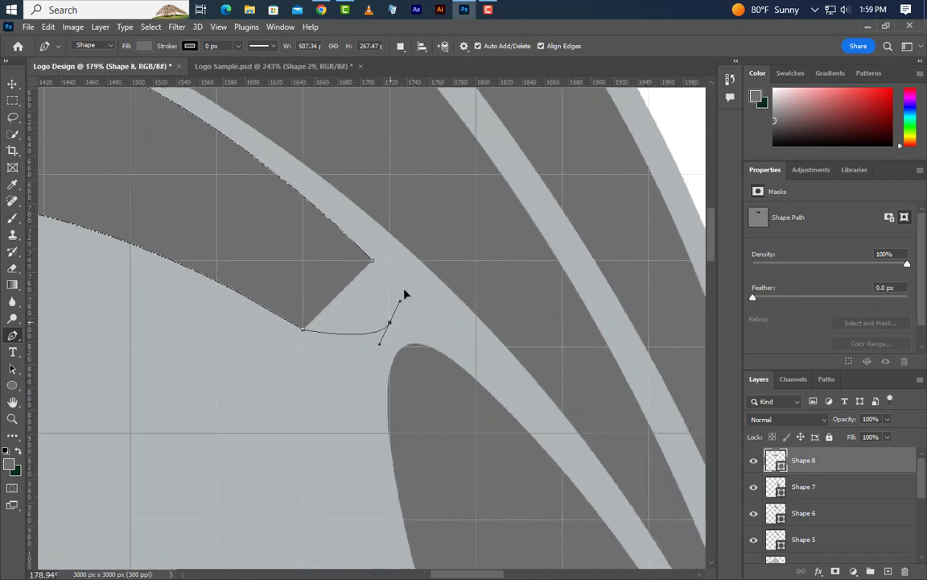
left_click_drag(390, 323, 344, 235)
left_click(391, 325, "alt")
- Start a fifth Pen cell below the fourth, curving its upper edge parallel to it and rounding its back end, about 431 × 133 px
scroll(362, 257, "down", 6)
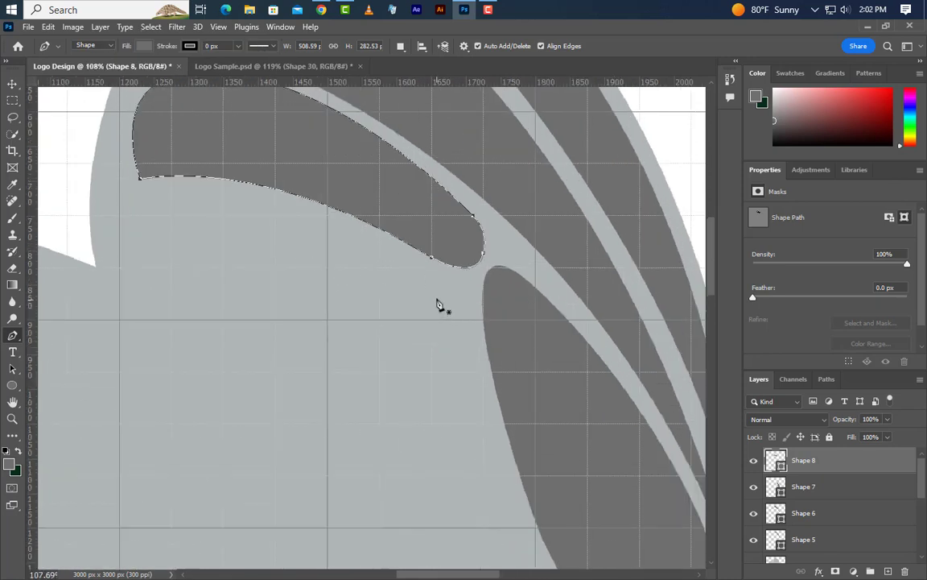
left_click(431, 296)
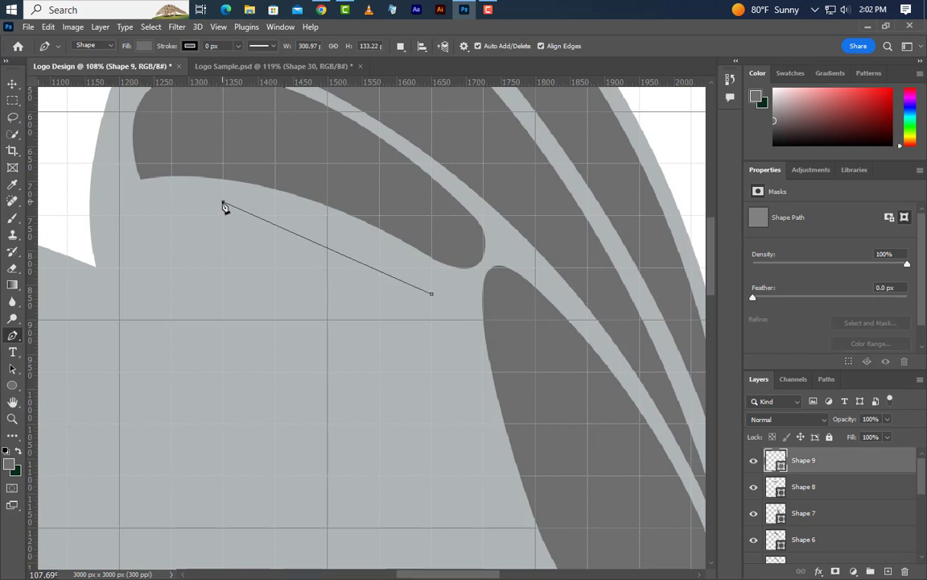
left_click_drag(224, 201, 105, 203)
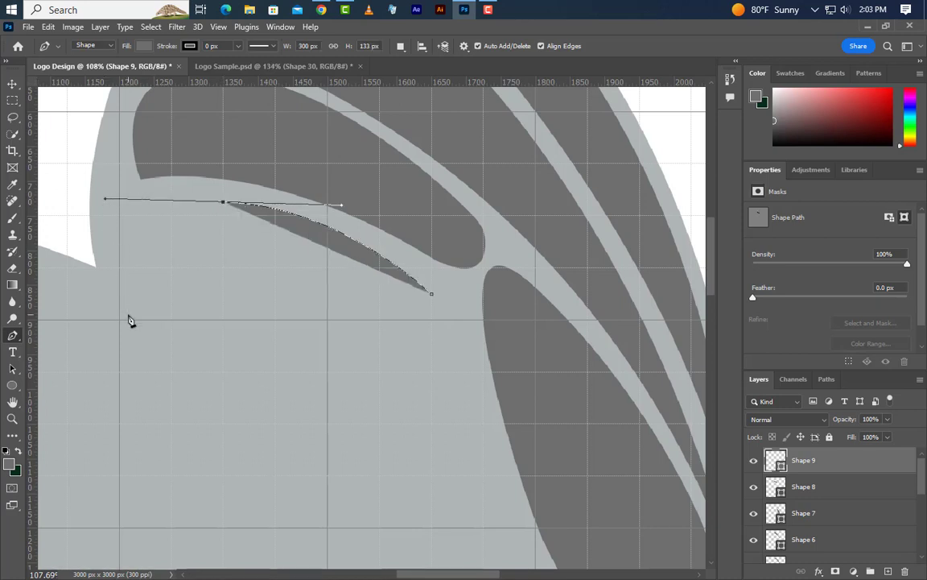
scroll(129, 320, "up", 2)
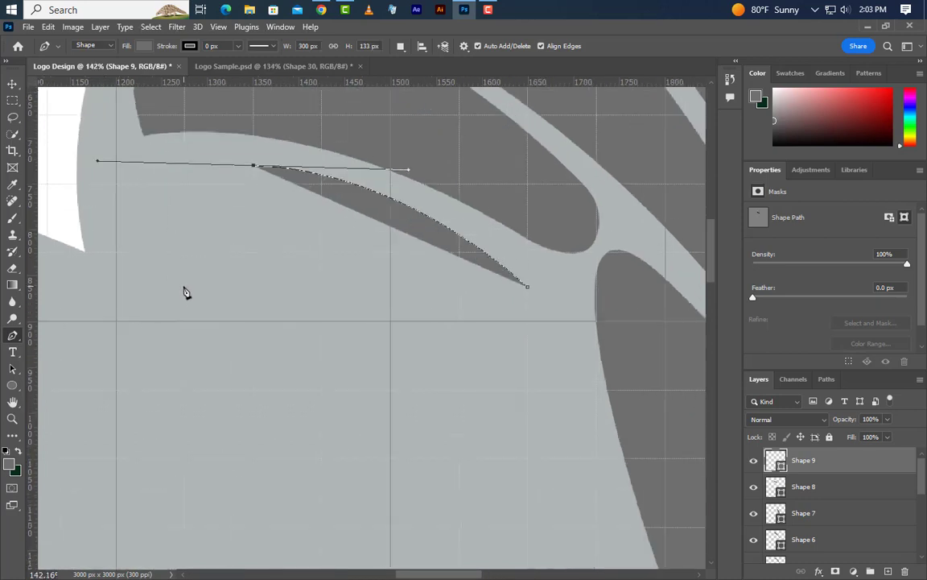
left_click_drag(184, 286, 254, 320)
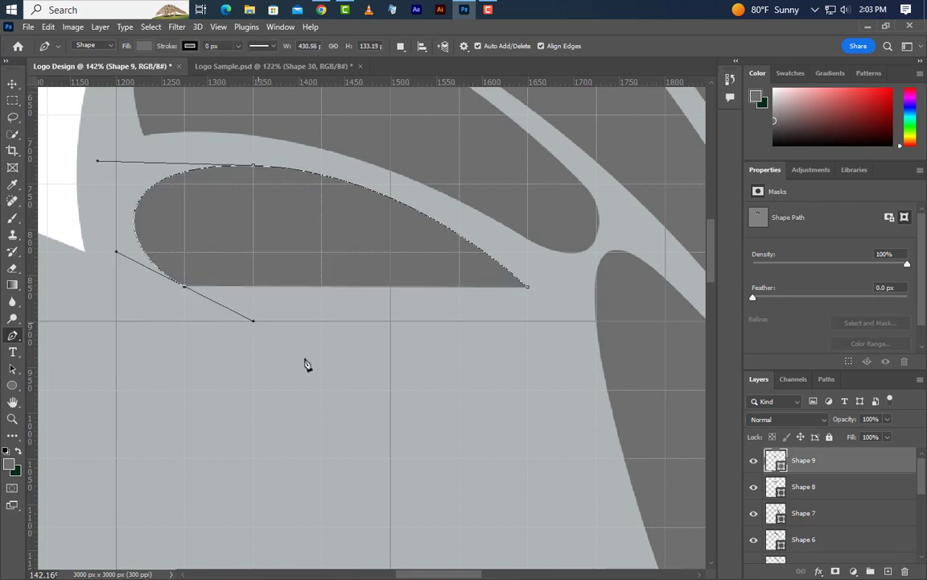
- Extend the fifth cell's lower edge diagonally toward the slanted oval, round its tip and close it along the oval, about 527 × 414 px
scroll(555, 379, "down", 3)
left_click_drag(567, 393, 683, 481)
left_click(568, 395, "alt")
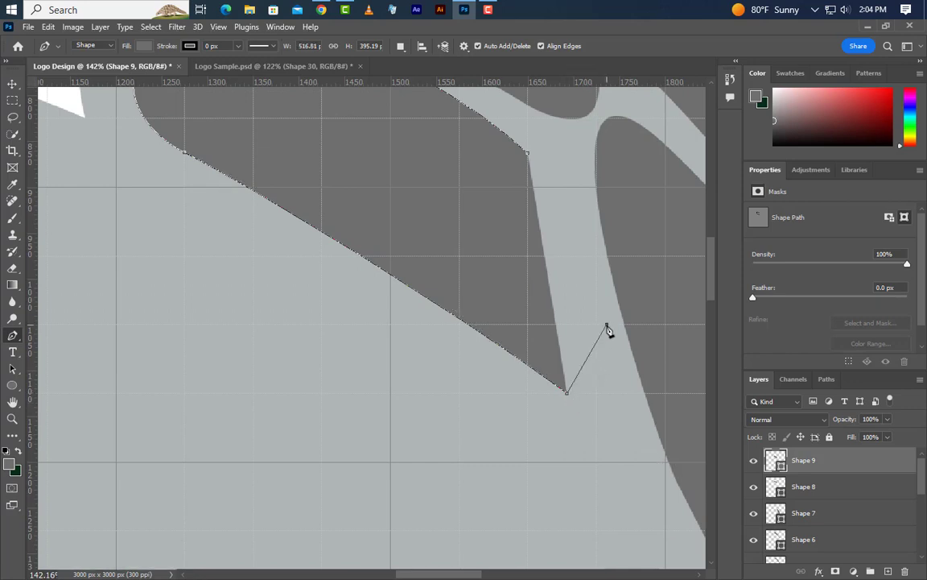
left_click_drag(607, 324, 571, 187)
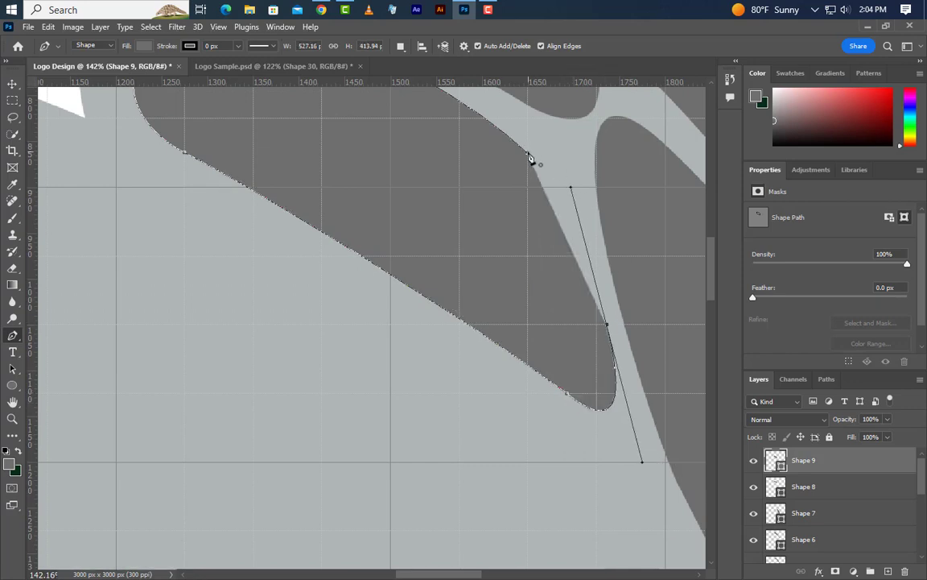
left_click(531, 150)
- On a new layer, start a long Pen cell near the head and arc its upper edge back into the rear wing lobe, about 1280 × 723 px
scroll(424, 365, "down", 5)
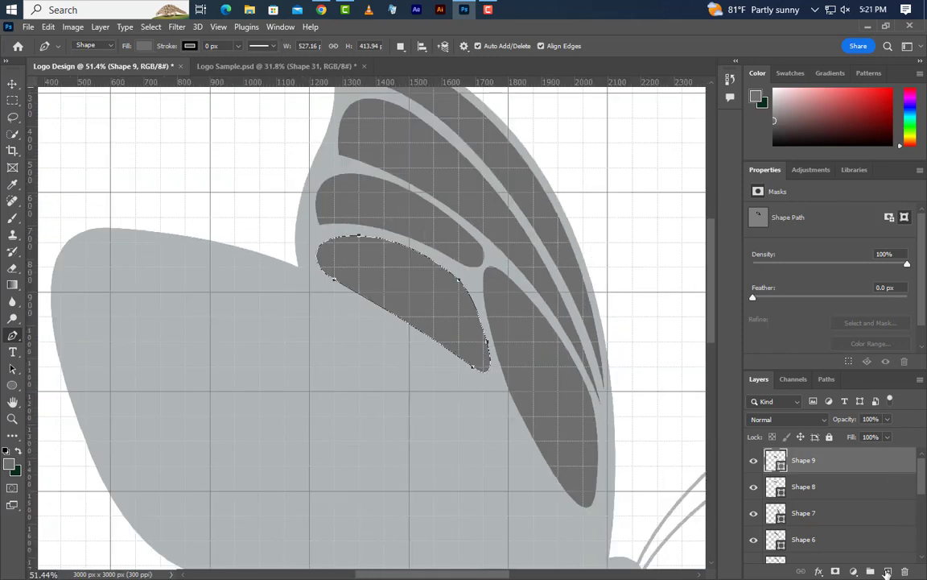
left_click(888, 571)
scroll(579, 404, "down", 3)
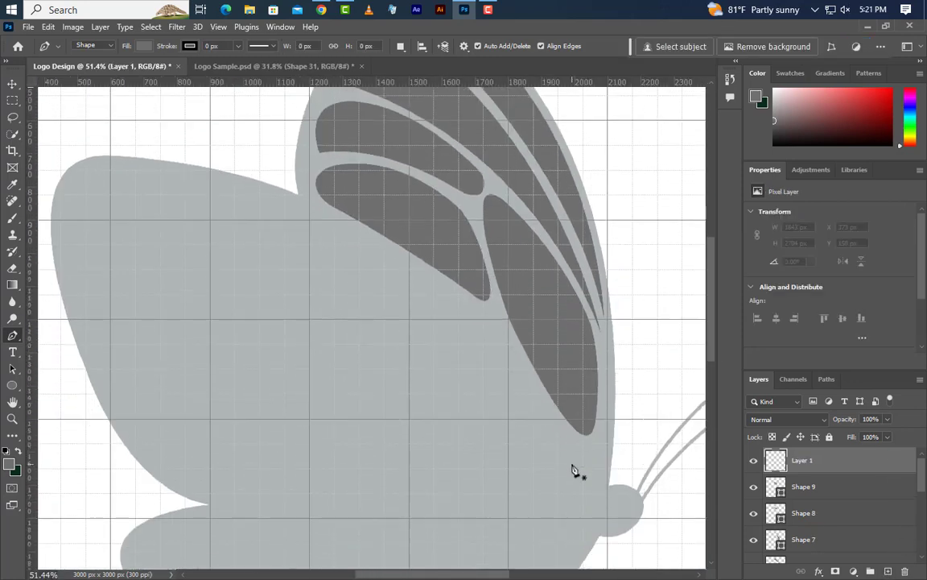
left_click(570, 457)
scroll(605, 426, "down", 2)
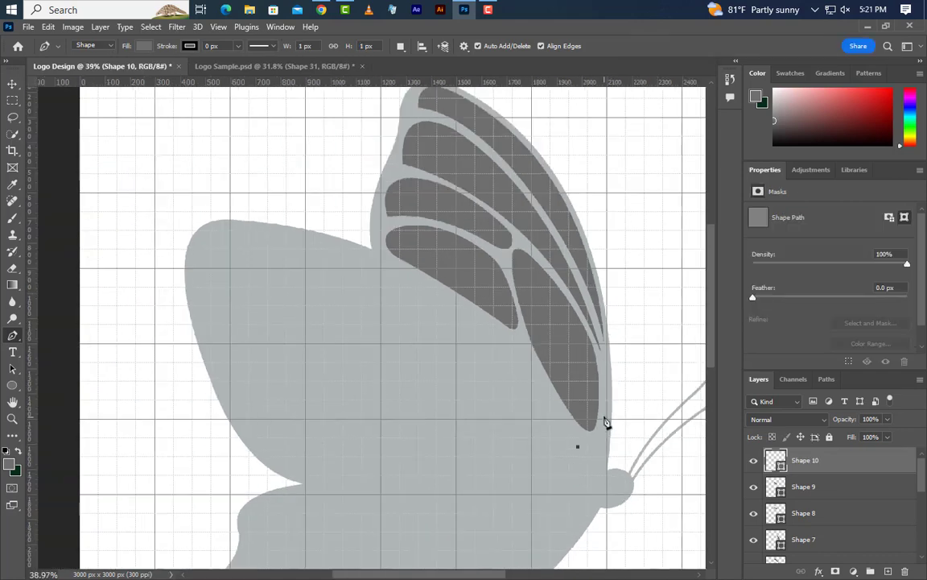
left_click(289, 283)
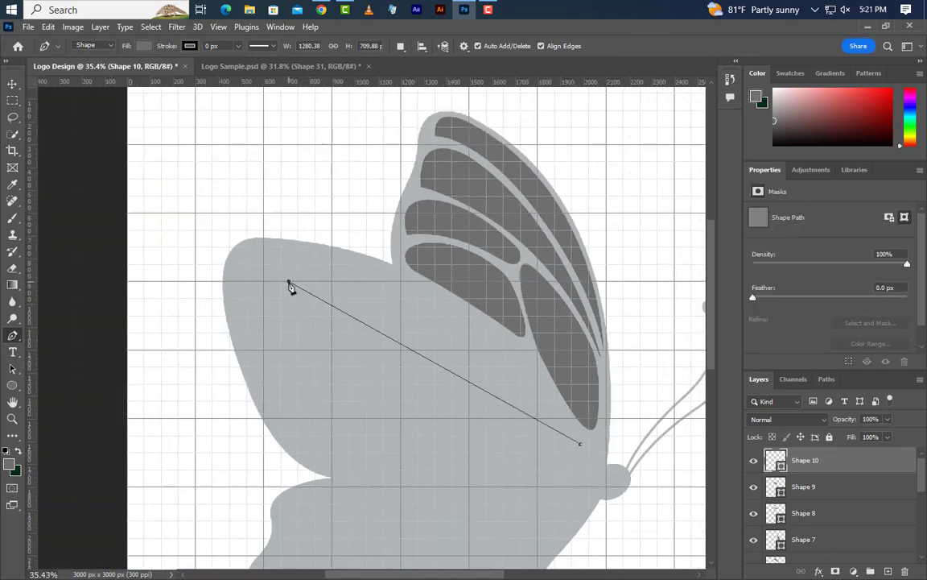
left_click_drag(290, 285, 66, 307)
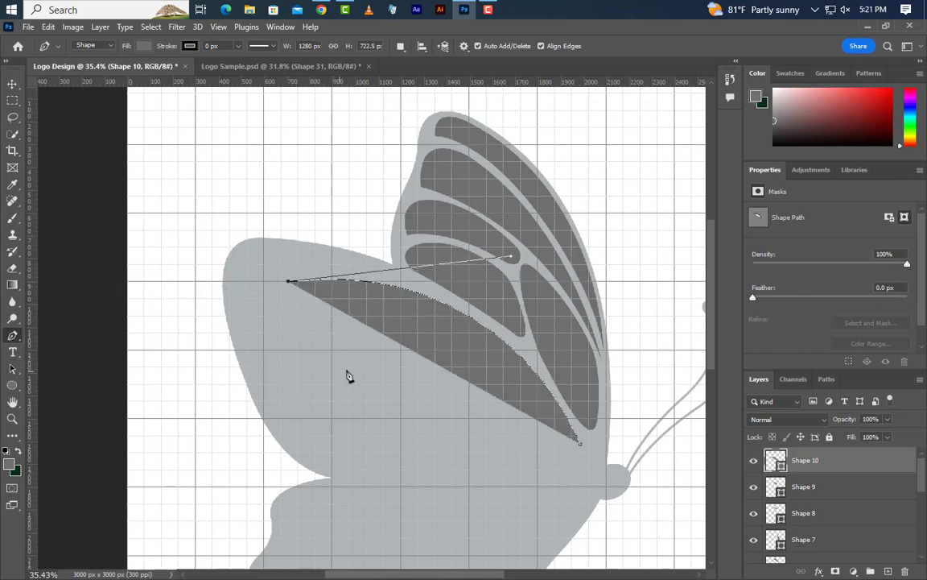
- Round the long cell's back end and curve its lower edge forward to mid-wing, widening the shape to about 1376 px
scroll(348, 375, "up", 5)
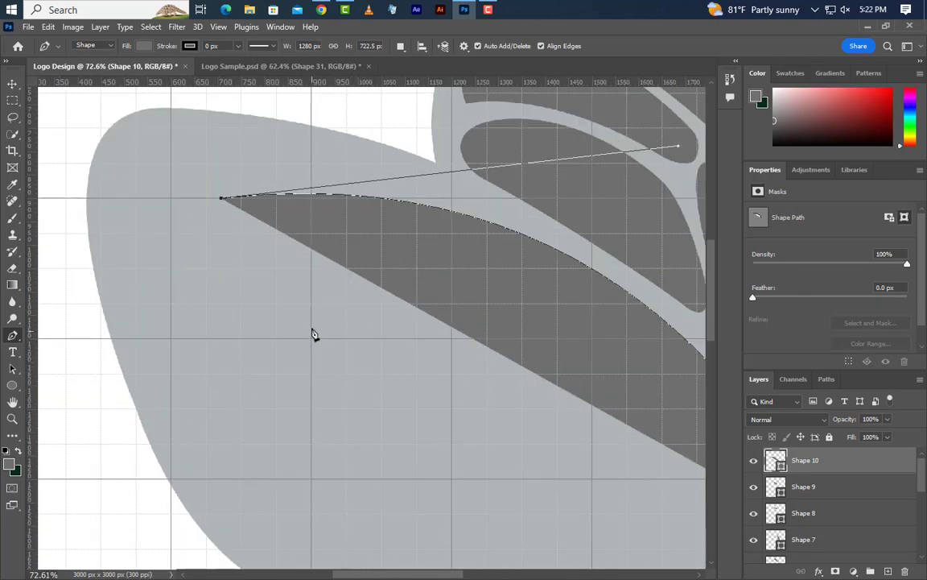
left_click_drag(245, 251, 460, 313)
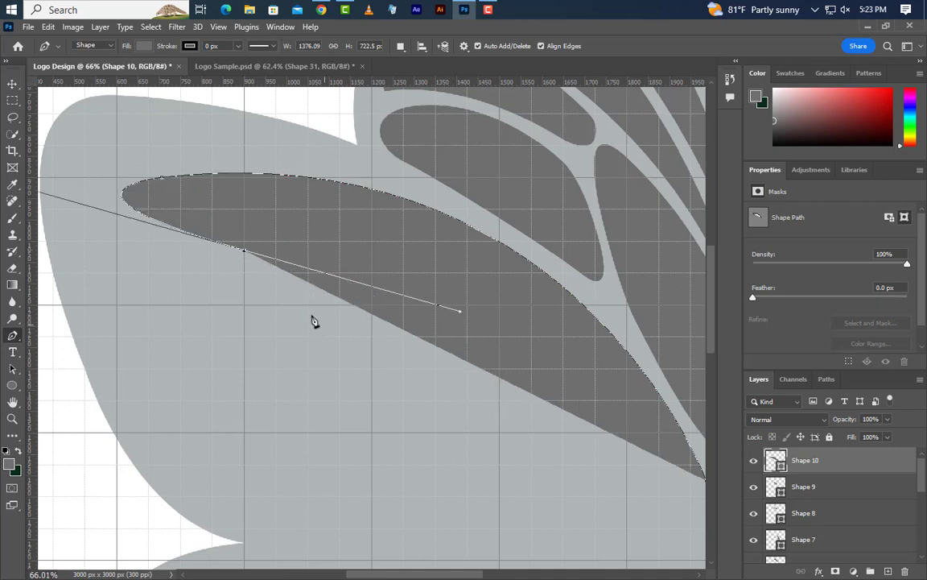
left_click(245, 251, "alt")
left_click_drag(403, 281, 455, 289)
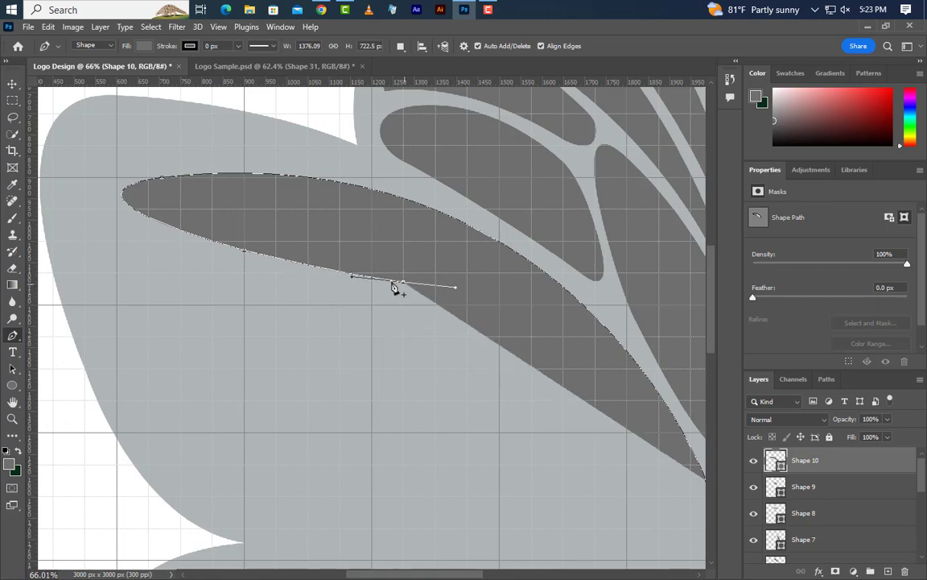
- Curve the long cell's lower edge down toward the head and close it with a narrow rounded tip, about 1394 × 806 px
scroll(395, 288, "down", 5)
scroll(542, 394, "up", 4)
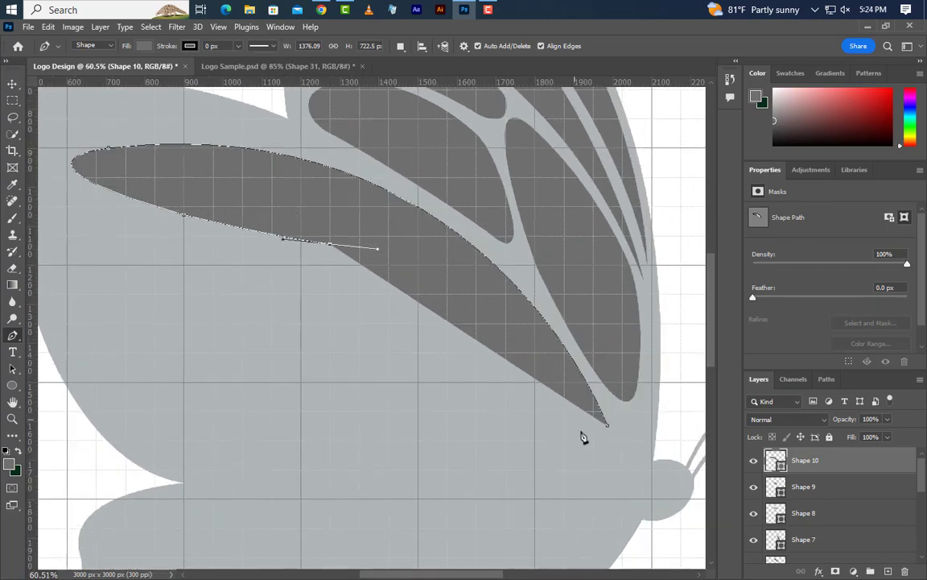
scroll(613, 490, "up", 2)
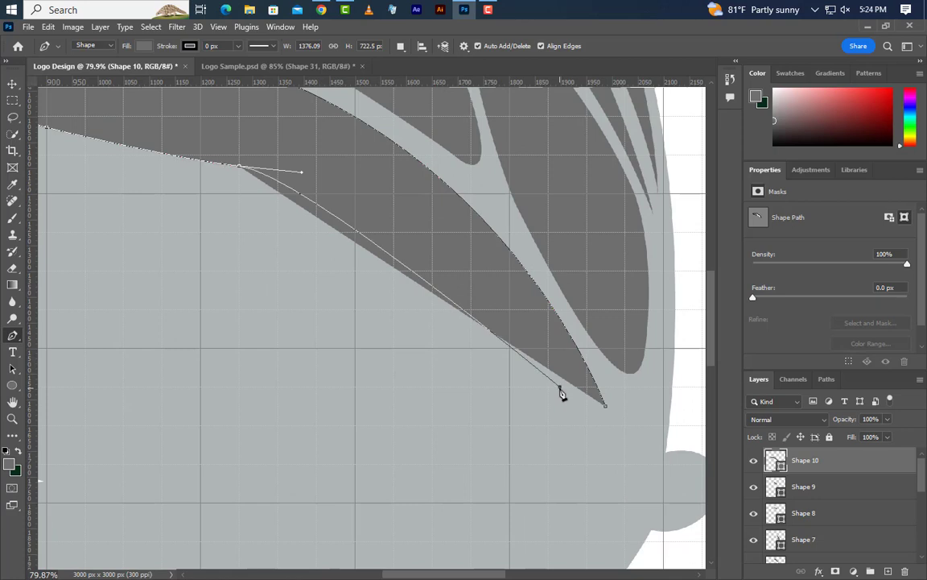
left_click_drag(559, 387, 634, 502)
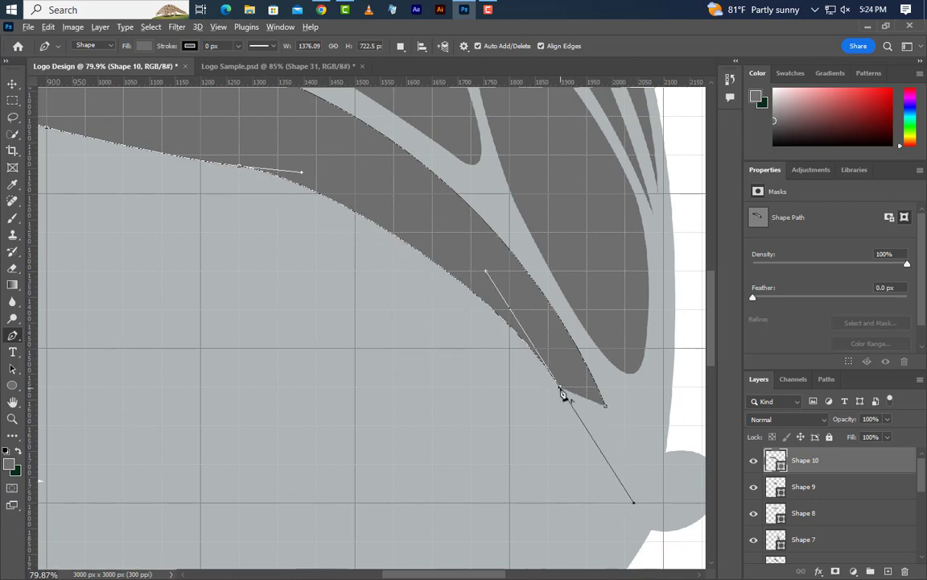
left_click(606, 408)
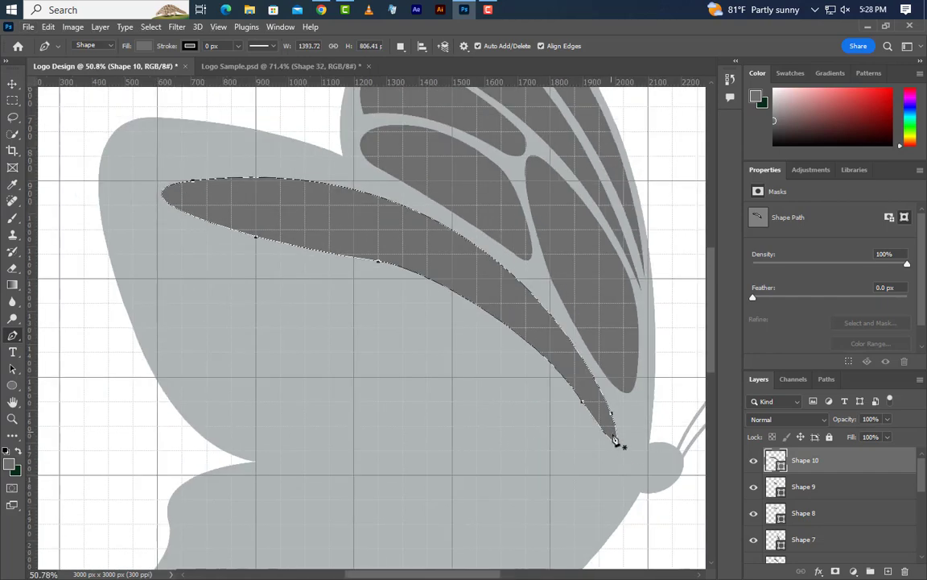
- Start another Pen cell below the long cell's tip and curve its upper edge up and back beneath that cell, about 611 × 675 px
scroll(620, 490, "up", 1)
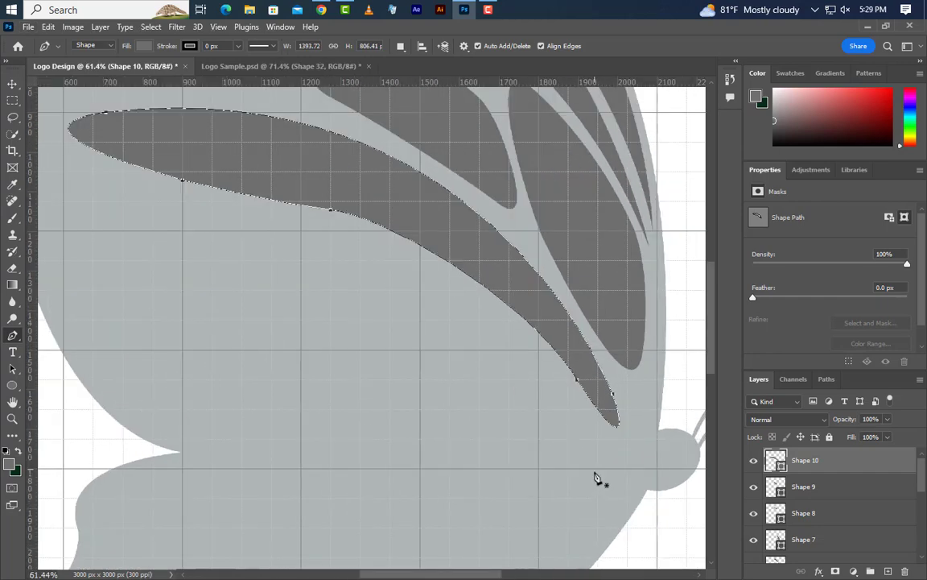
left_click(598, 498)
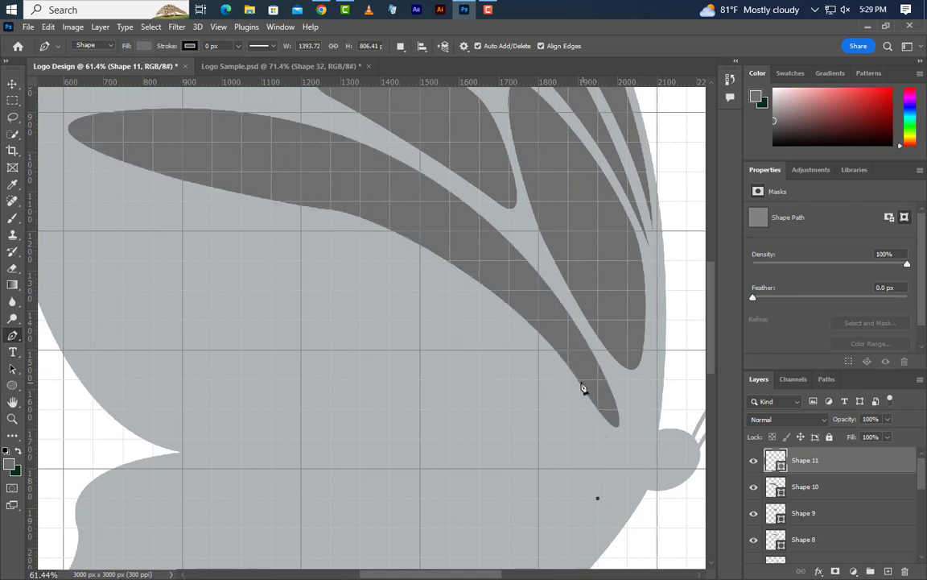
left_click_drag(524, 336, 420, 236)
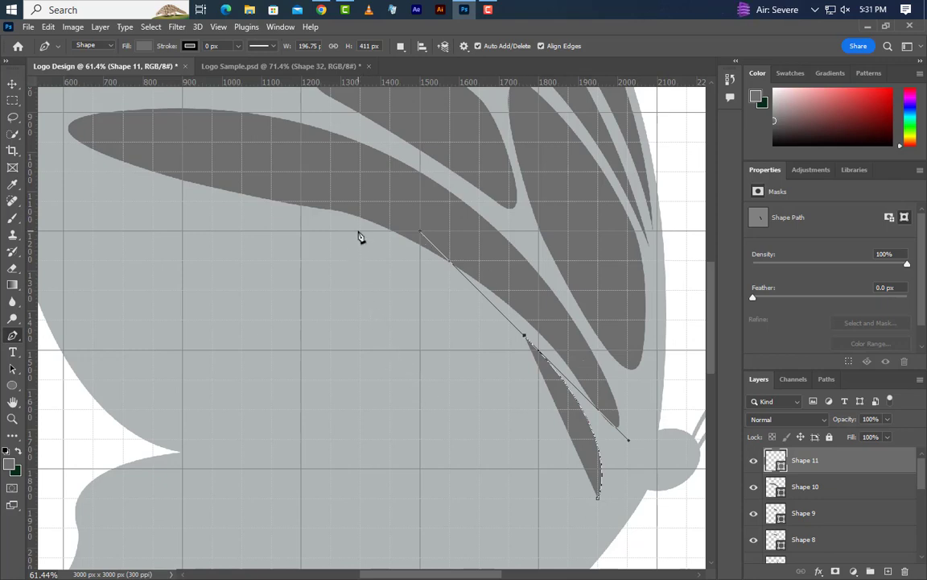
left_click(360, 236)
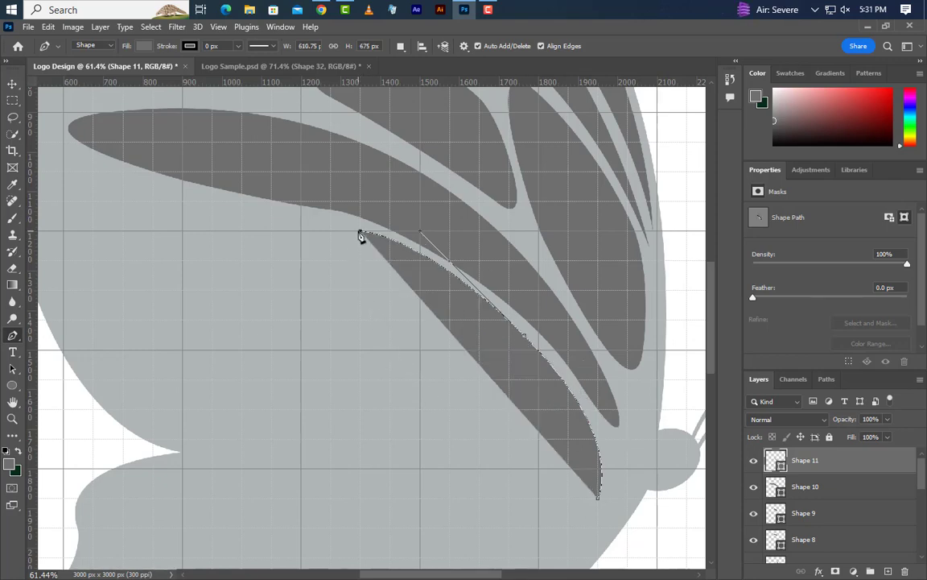
- Round the new cell's back end, curve its lower edge forward to the body and close the shape at about 719 × 675 px
scroll(362, 237, "down", 2)
scroll(453, 323, "down", 3)
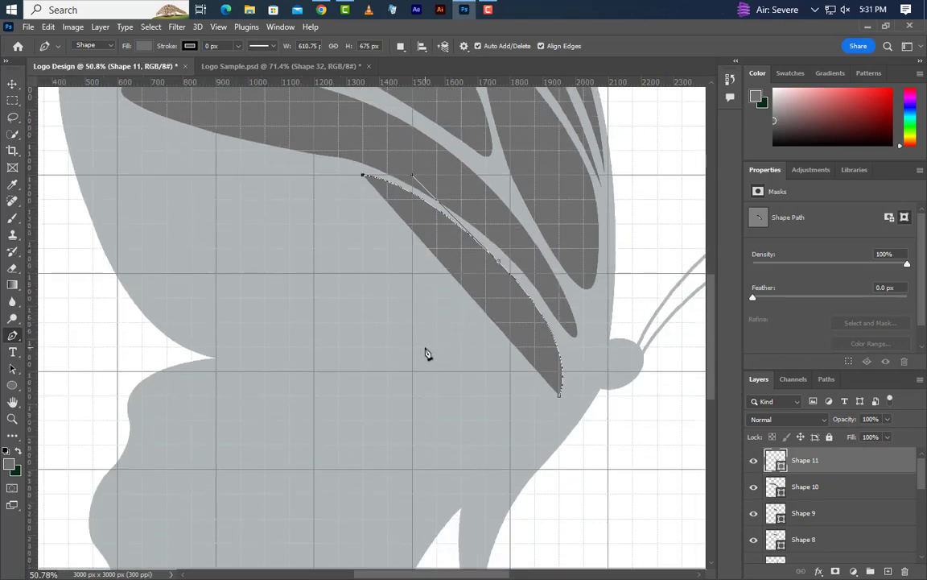
left_click_drag(425, 347, 599, 487)
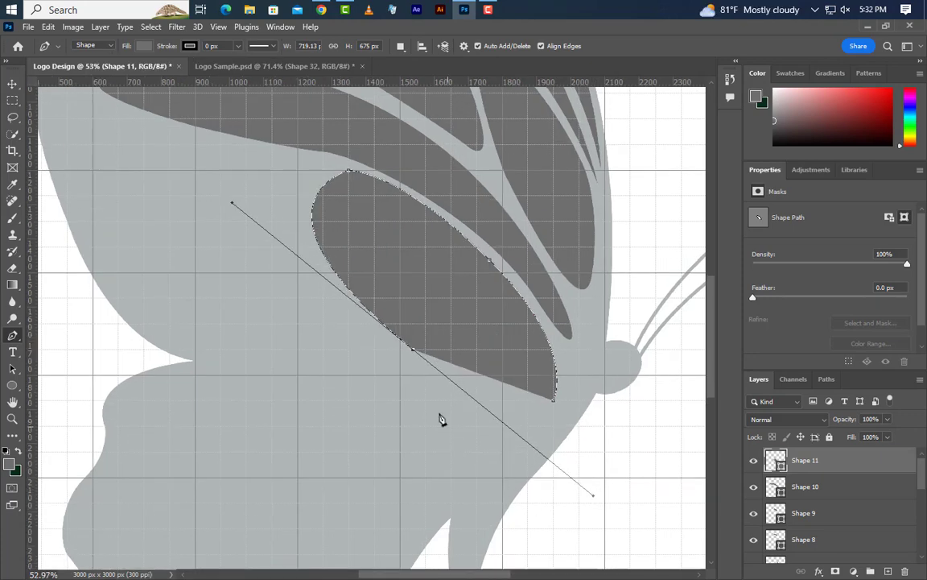
left_click(413, 350, "alt")
left_click_drag(540, 400, 591, 452)
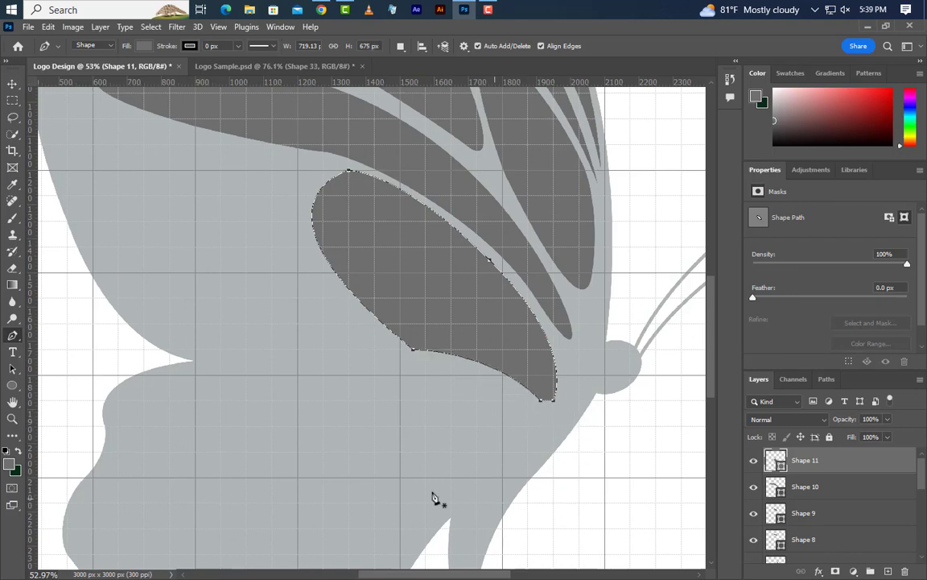
scroll(219, 111, "up", 5)
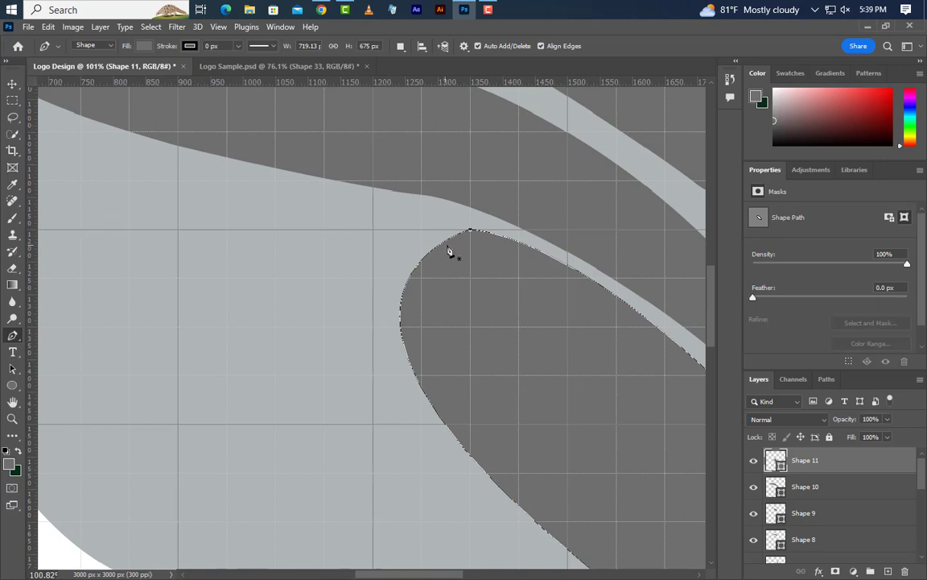
- Start another Pen cell behind the last one and curve its upper edge back beneath the long cell, about 450 × 112 px
left_click(421, 231)
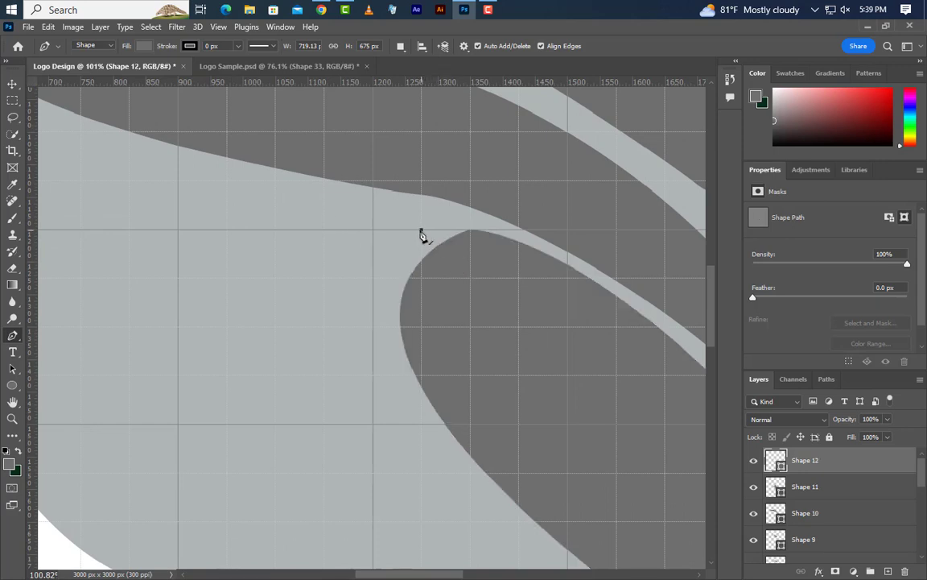
scroll(418, 389, "down", 3)
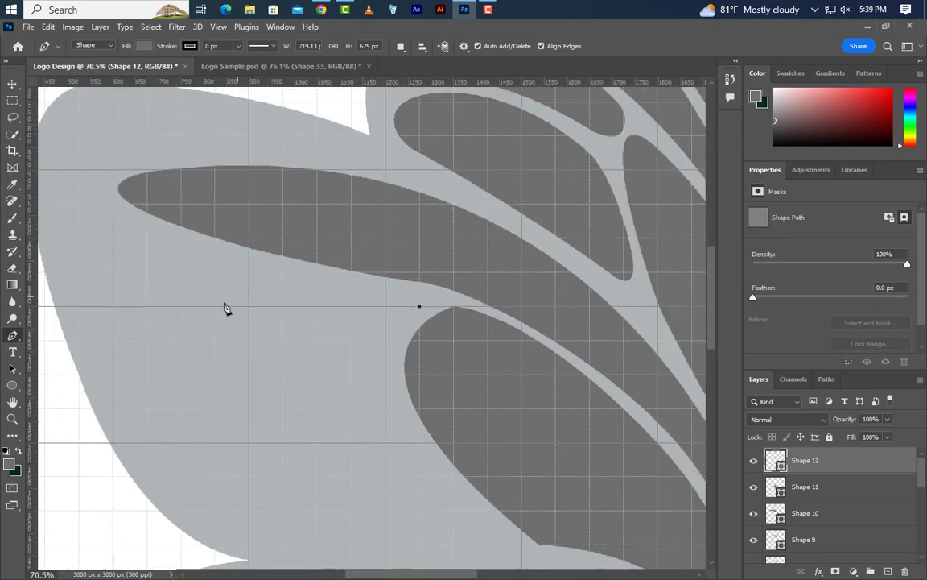
left_click_drag(214, 255, 114, 213)
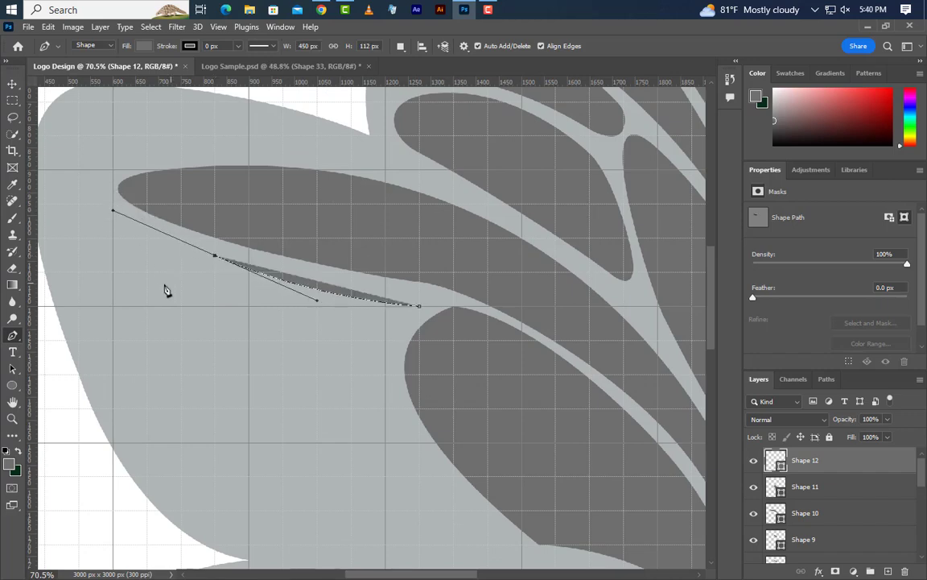
- Round this cell's back end, curve its lower edge forward over the neighbouring cell and close the shape at about 632 × 409 px
scroll(144, 284, "down", 3)
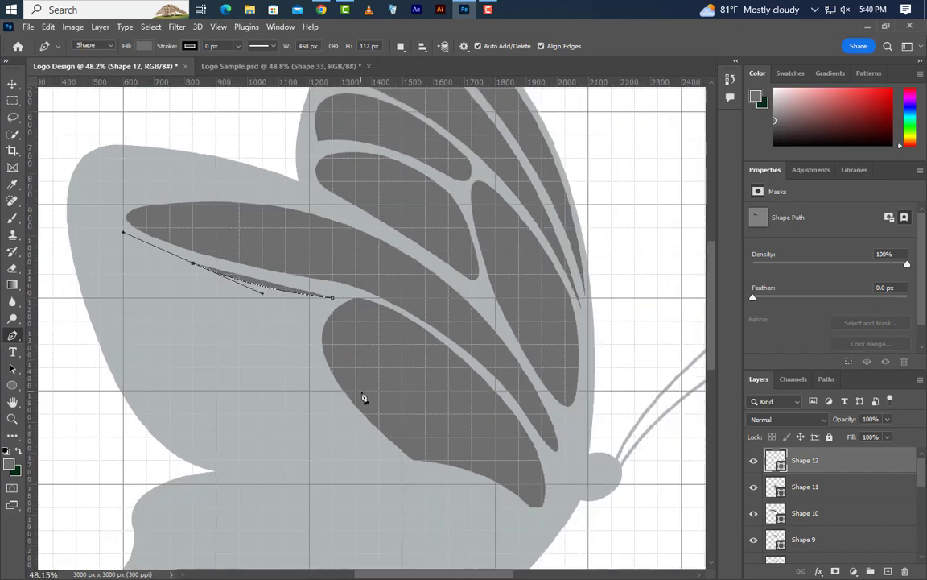
scroll(363, 397, "up", 1)
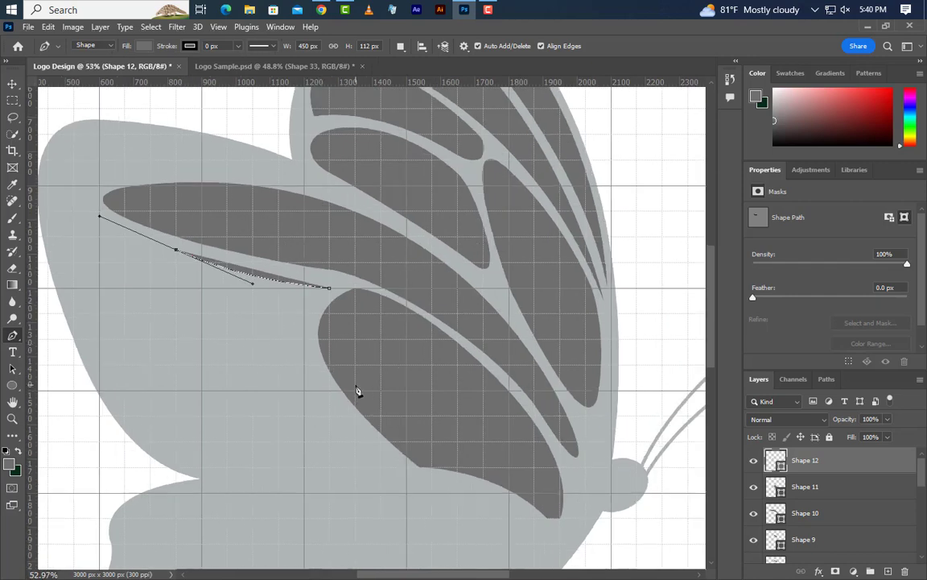
left_click(357, 390)
left_click_drag(358, 390, 572, 391)
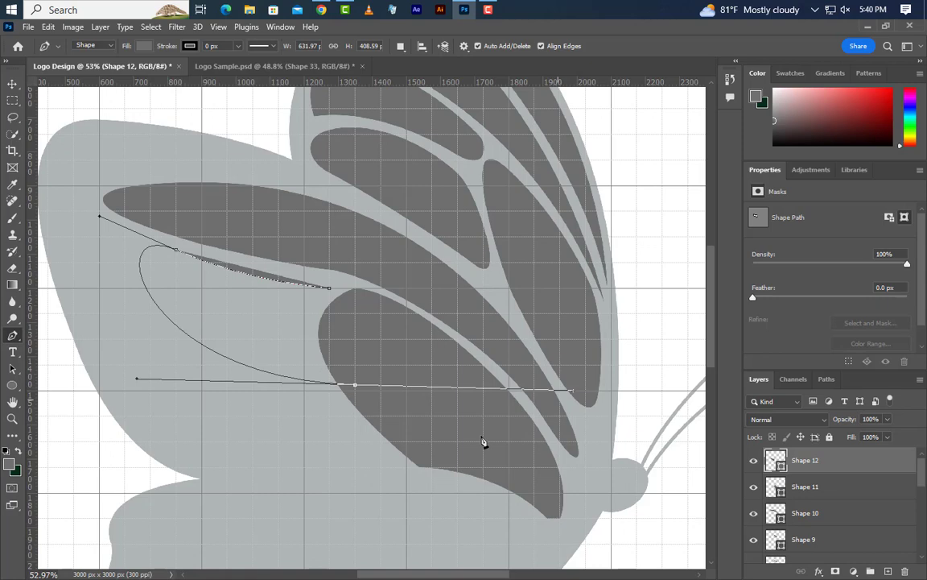
left_click(354, 386, "alt")
scroll(355, 367, "up", 3)
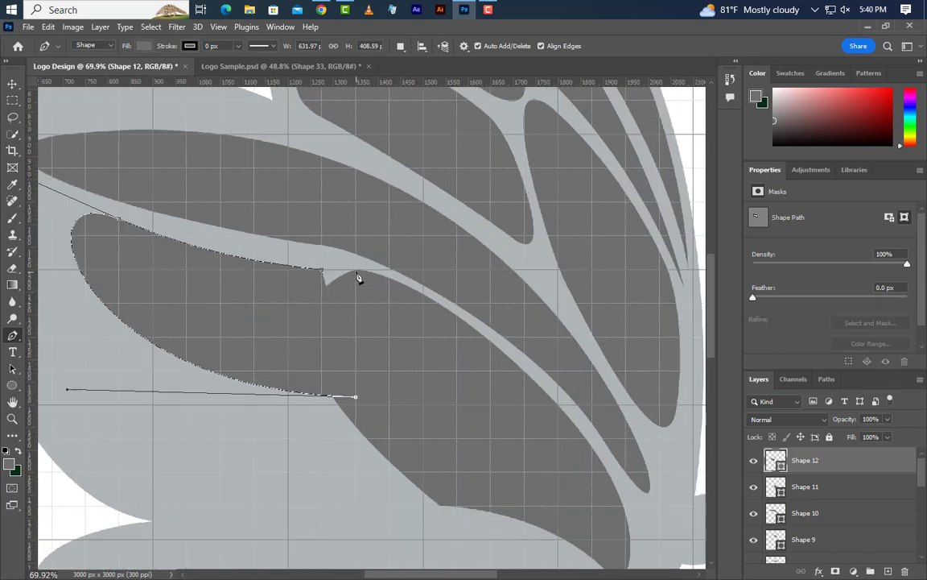
left_click(354, 290)
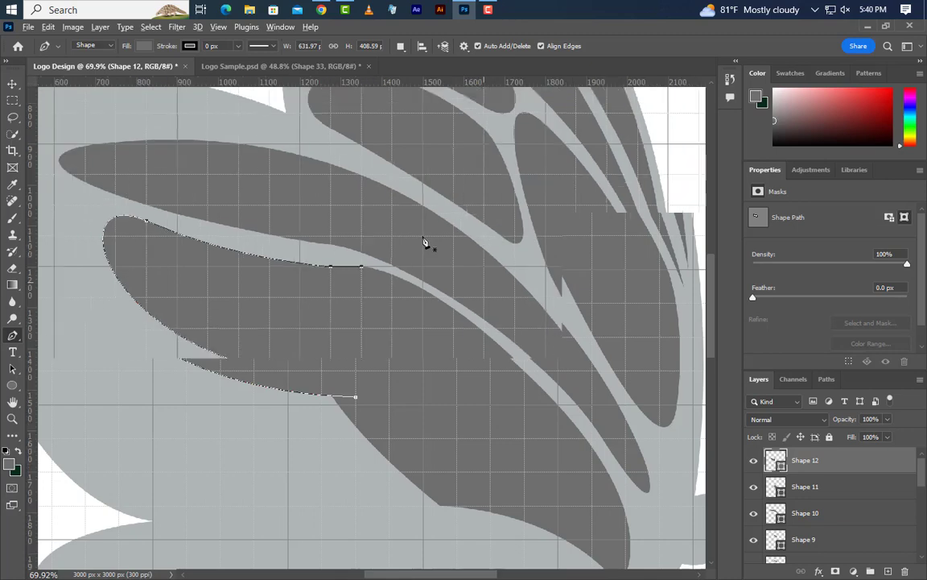
scroll(290, 451, "down", 5)
scroll(330, 438, "up", 5)
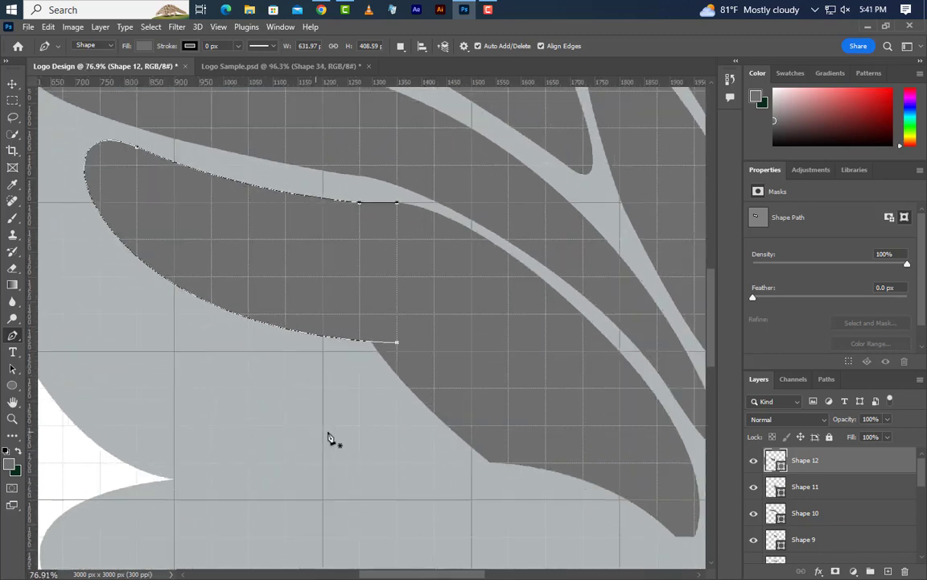
- Draw another Pen cell directly below with a rounded back end and wavy lower edge, overlapping the large front cell, about 633 × 279 px
left_click(397, 351)
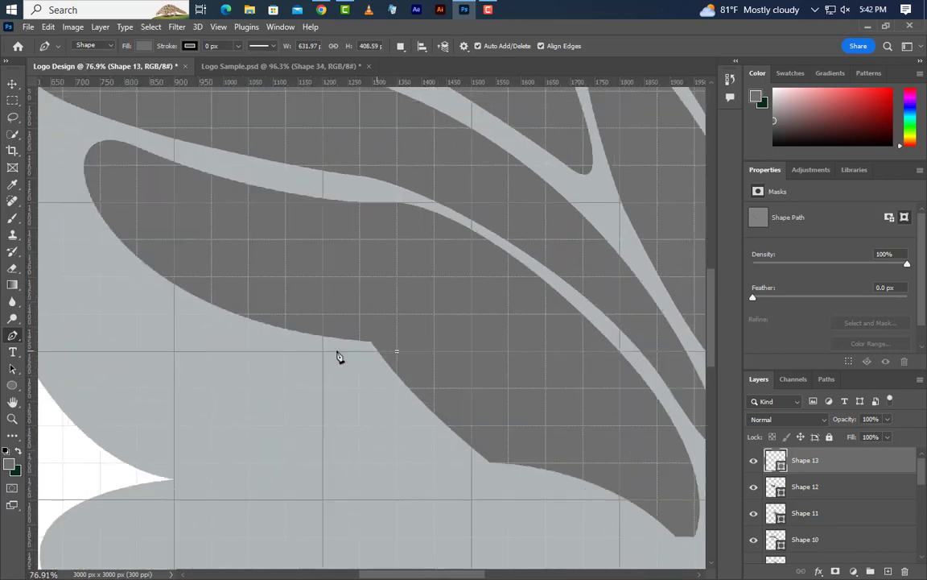
left_click(175, 300)
left_click_drag(175, 302, 63, 239)
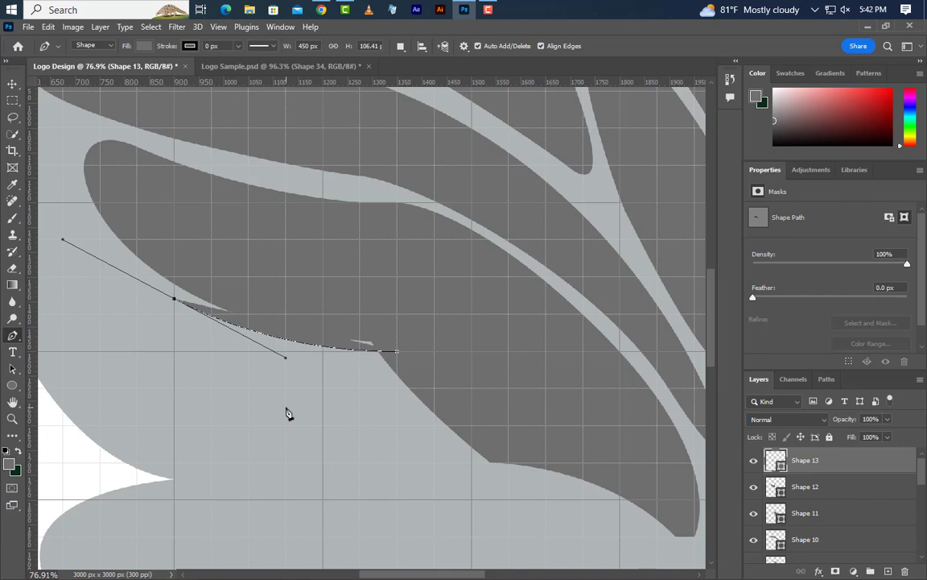
left_click_drag(285, 409, 435, 385)
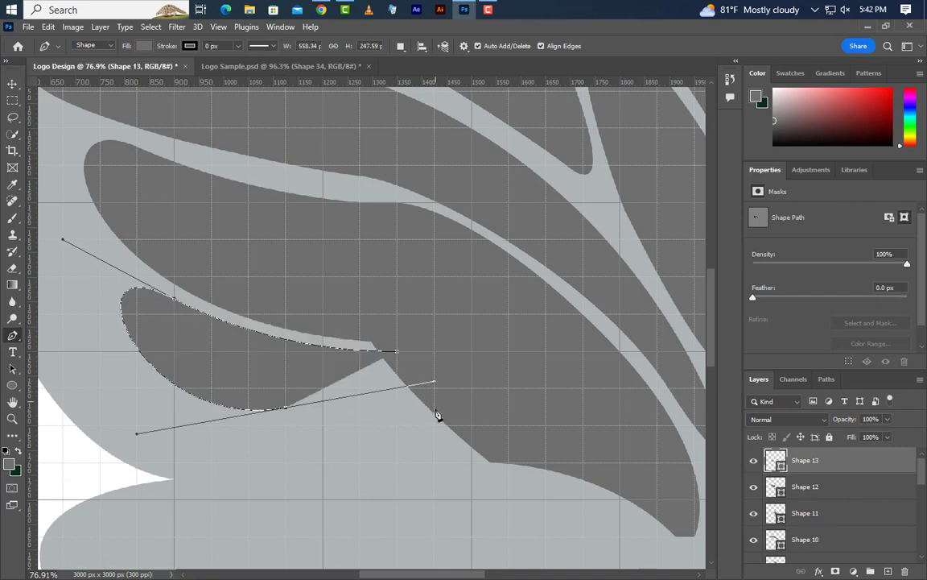
left_click_drag(434, 425, 434, 352)
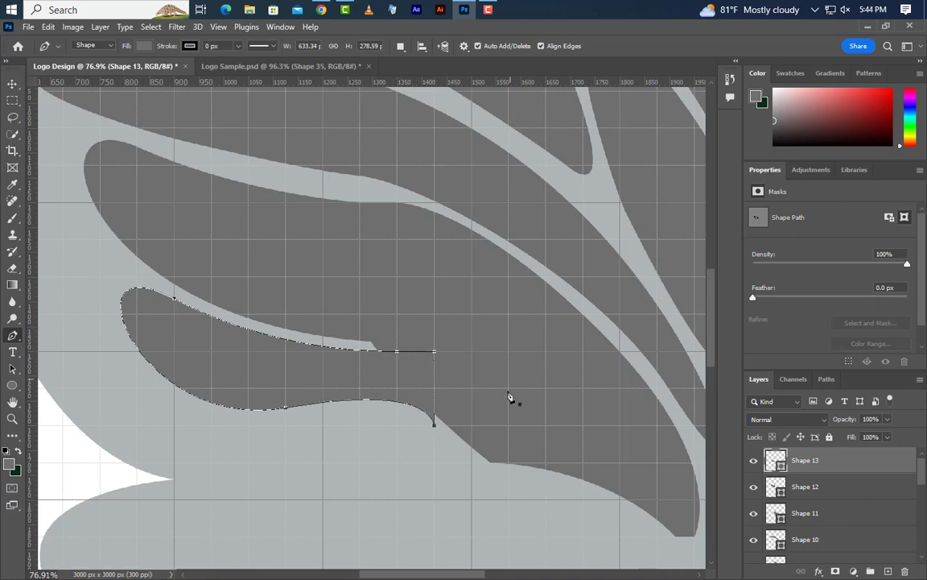
- Start a smaller Pen cell below that one, curving its wavy upper edge back and rounding its back end, about 389 × 131 px
left_click(421, 427)
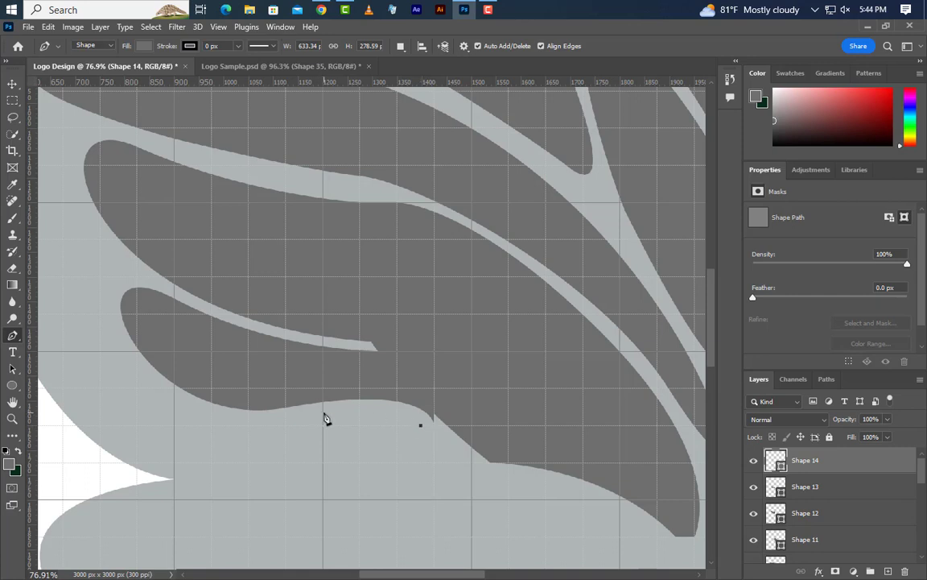
left_click_drag(323, 412, 249, 424)
scroll(241, 483, "up", 2)
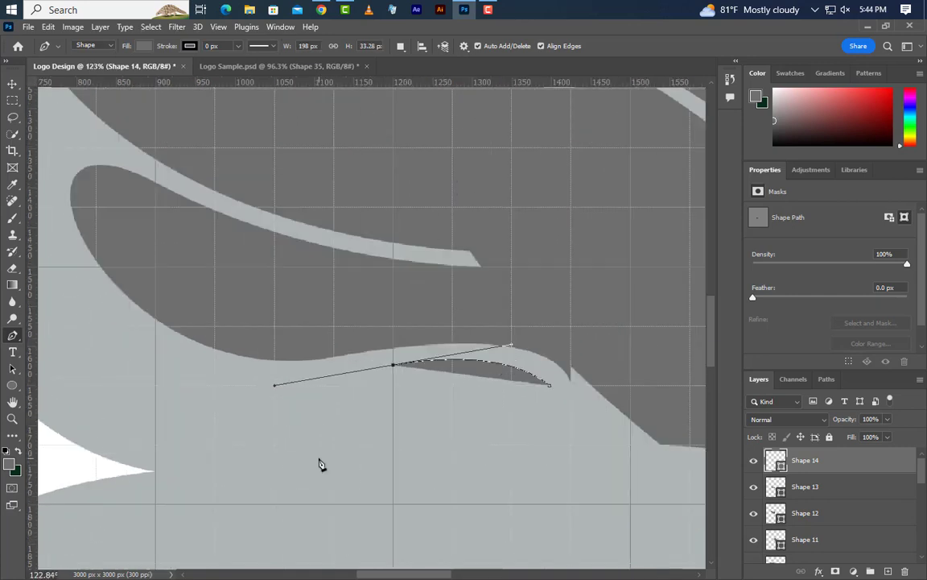
left_click(254, 376)
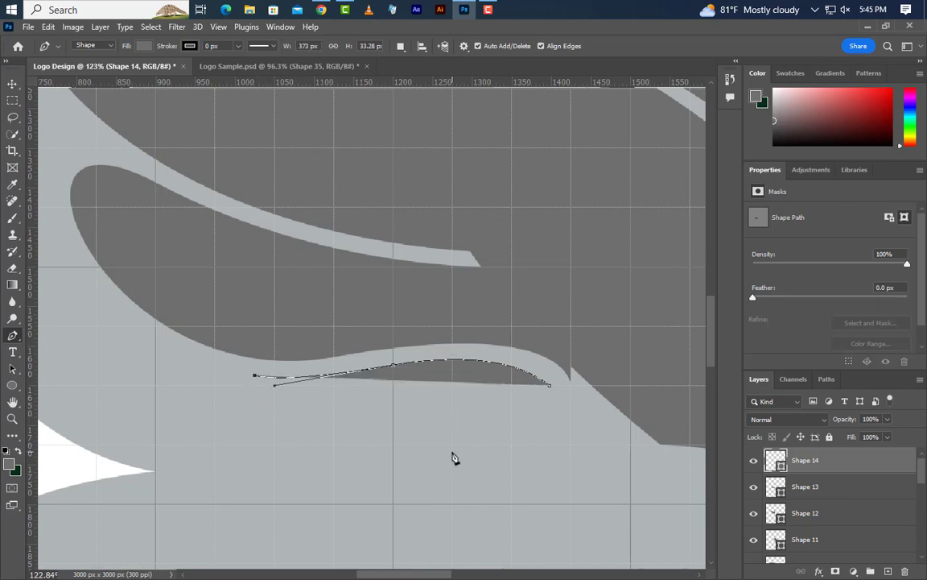
left_click_drag(452, 456, 598, 419)
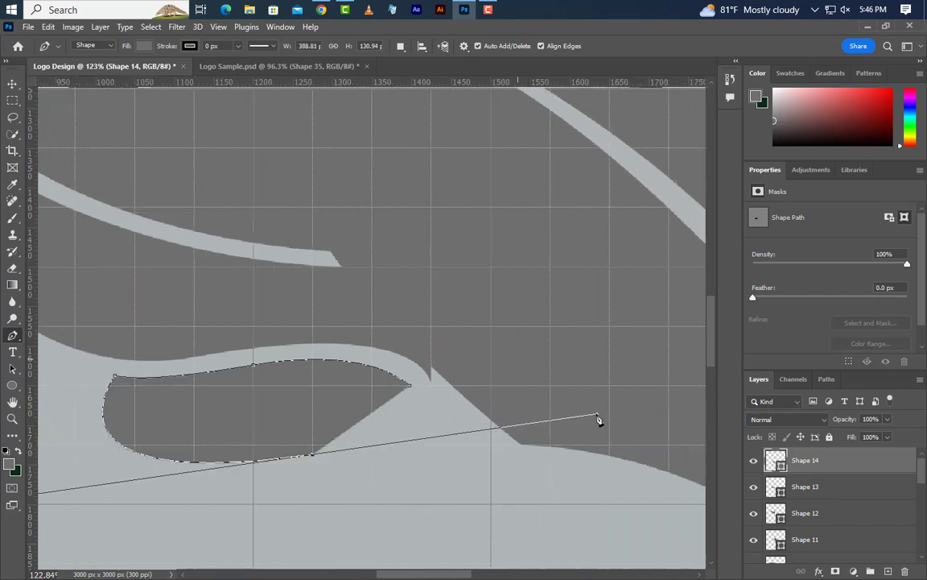
left_click(313, 456, "alt")
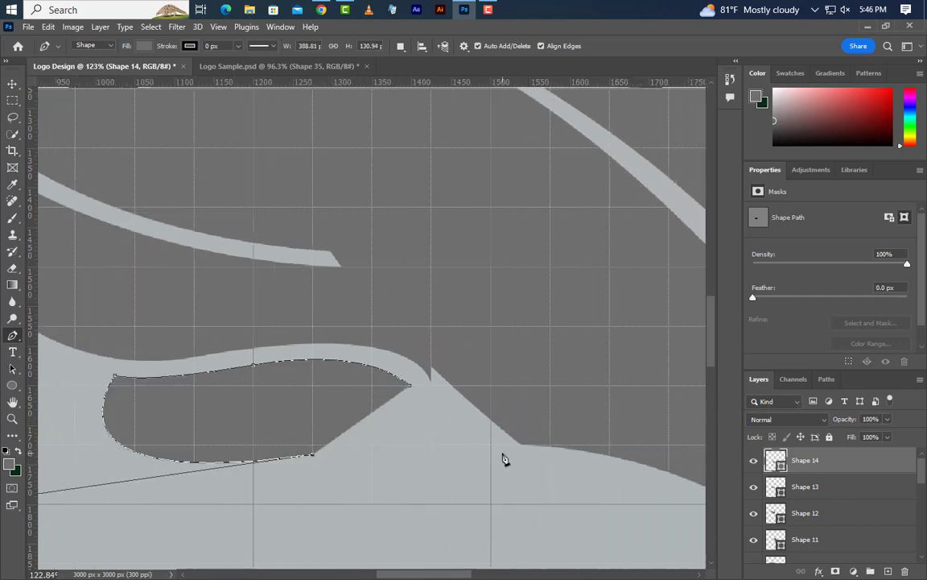
- Extend the smallest cell's lower edge forward into the large front cell and close the shape at about 557 × 131 px
left_click_drag(507, 457, 583, 495)
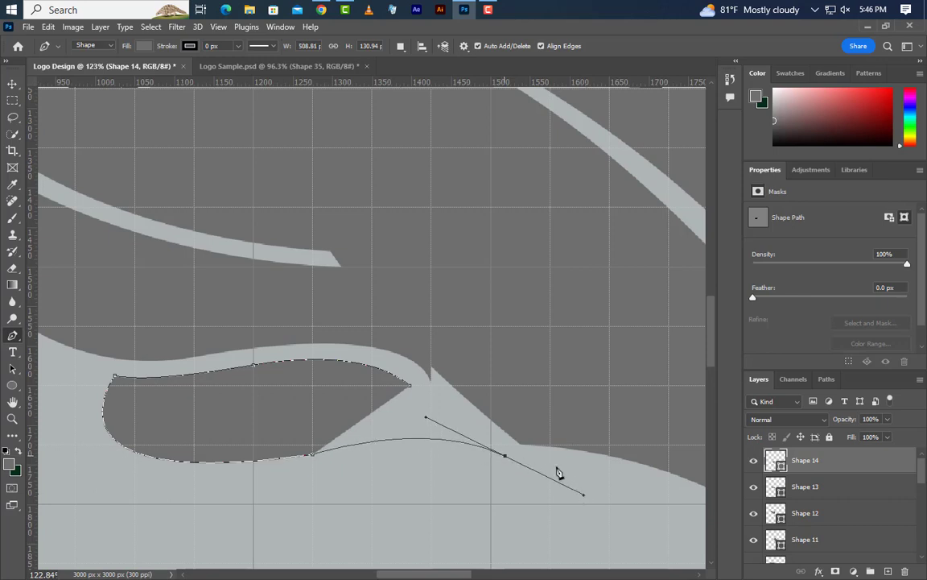
left_click(506, 456, "alt")
left_click(543, 431)
left_click(516, 385)
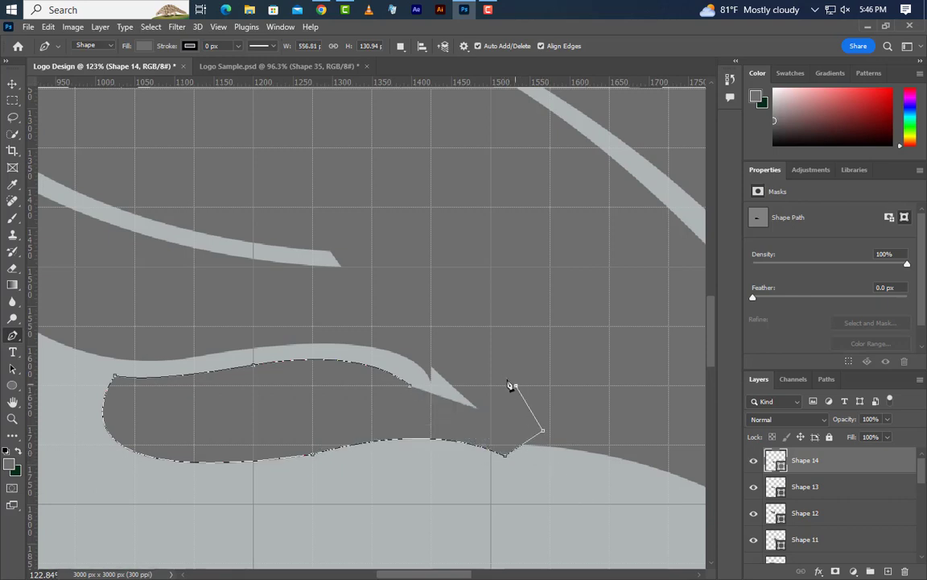
left_click(491, 363)
left_click(411, 386)
scroll(316, 392, "down", 4)
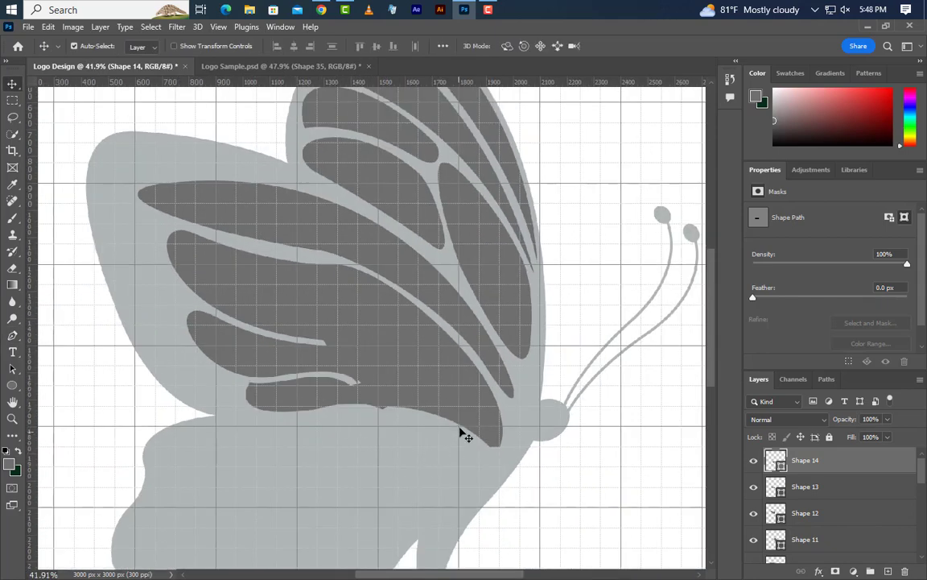
- Duplicate the large front cell's layer, Shape 11, as Shape 11 copy in the same document
left_click(449, 380)
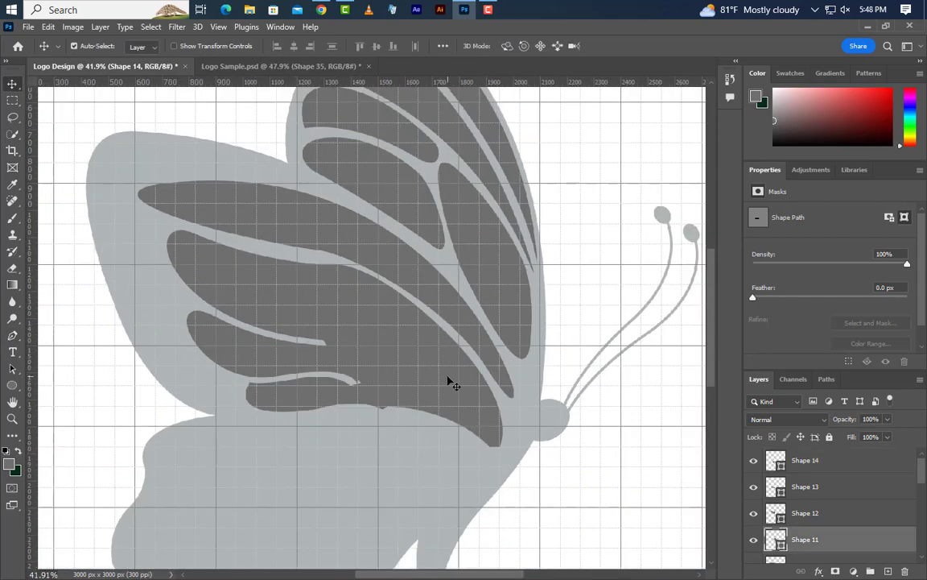
right_click(872, 546)
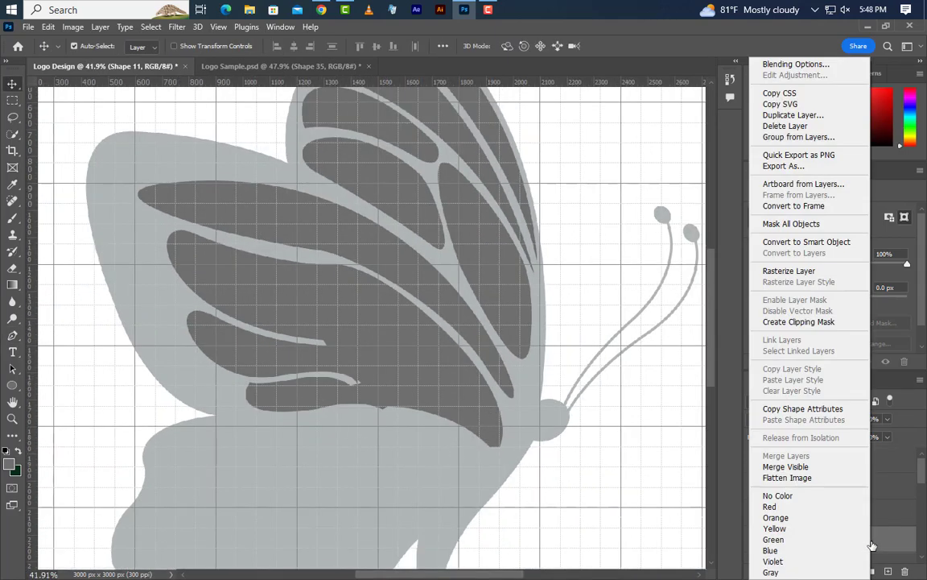
left_click(805, 115)
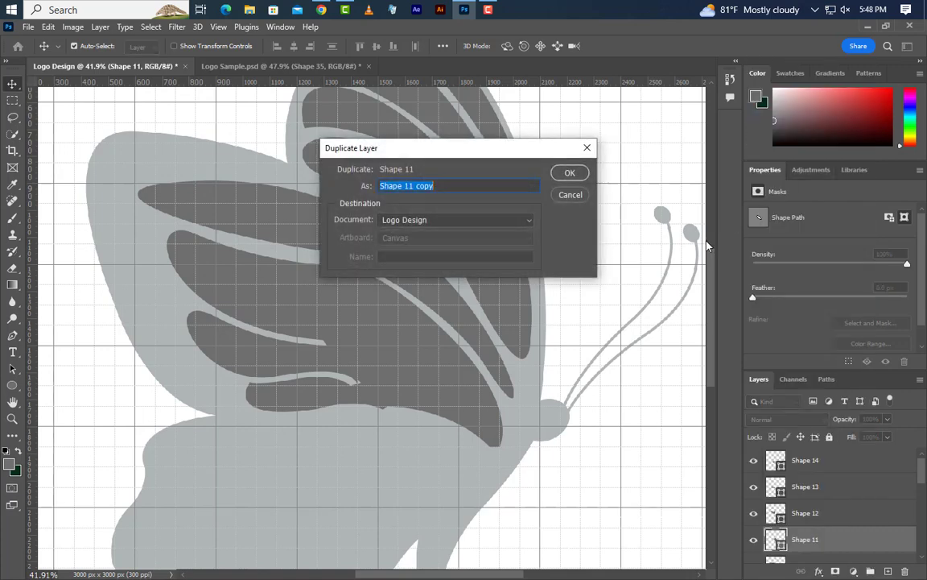
left_click(567, 174)
- Give Shape 11 copy a 40 px black outside stroke with Normal blending, and convert the layer to a smart object
right_click(876, 544)
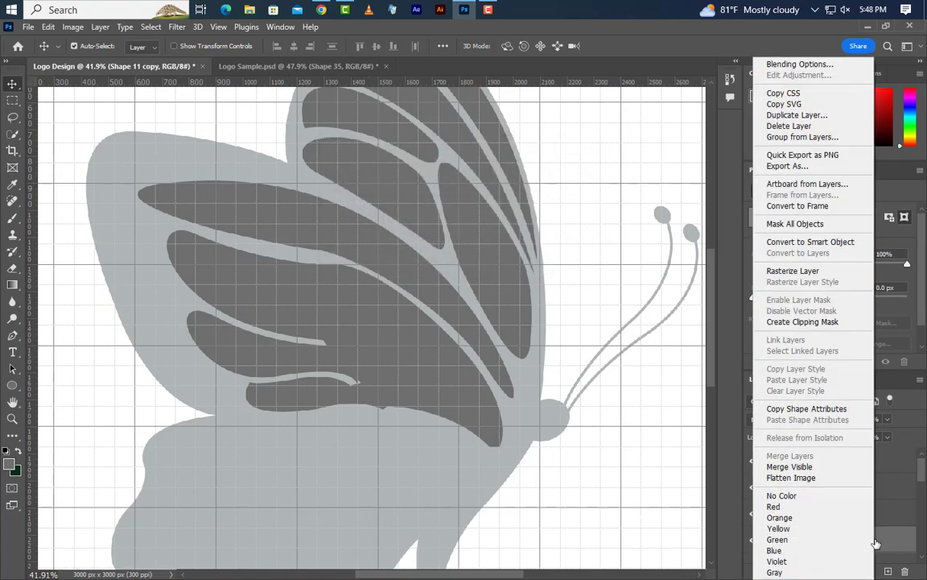
left_click(794, 69)
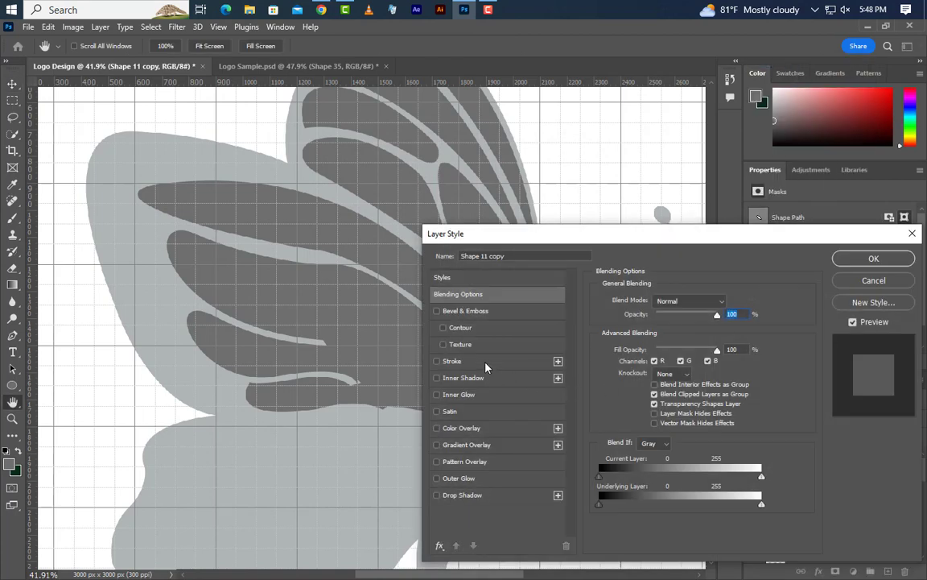
left_click(475, 362)
left_click(721, 300)
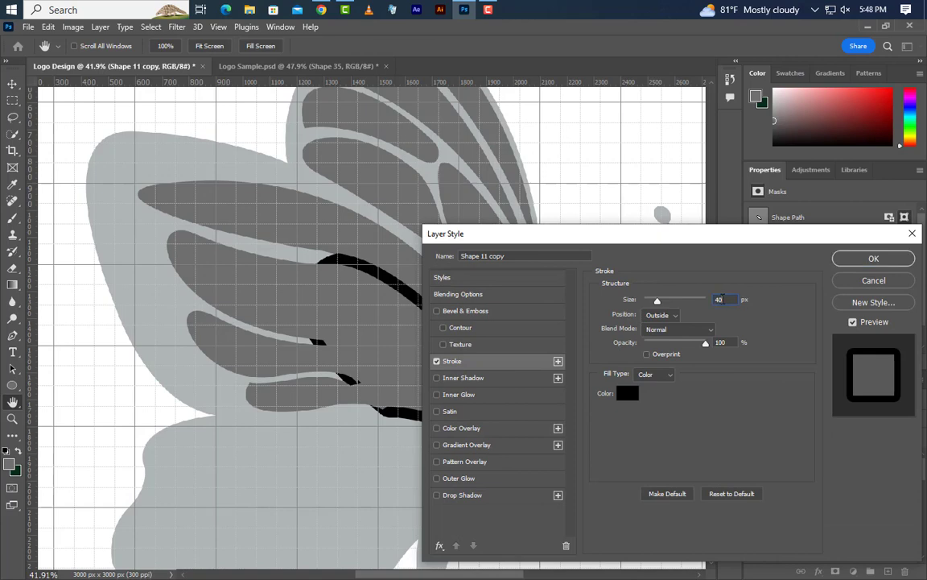
left_click(660, 317)
left_click(660, 330)
left_click(869, 259)
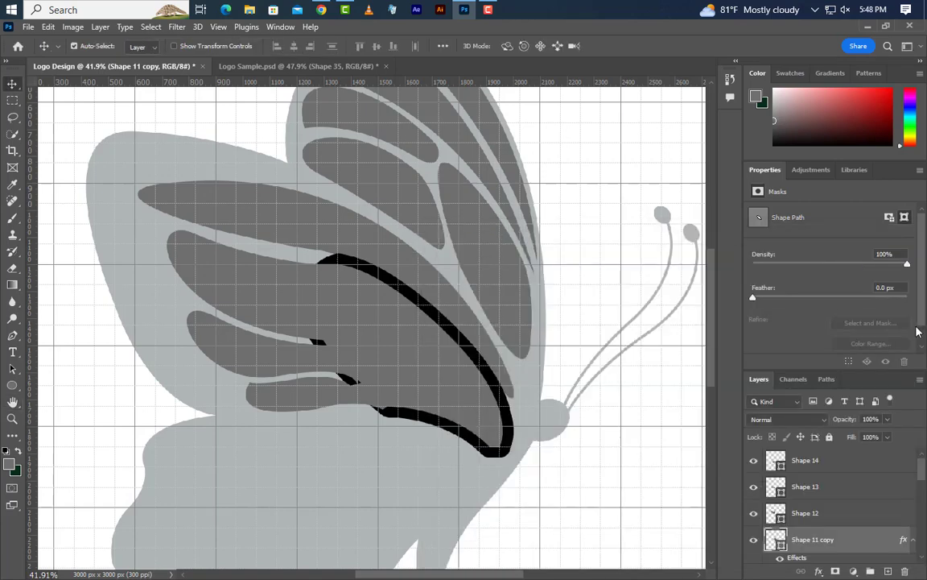
right_click(866, 547)
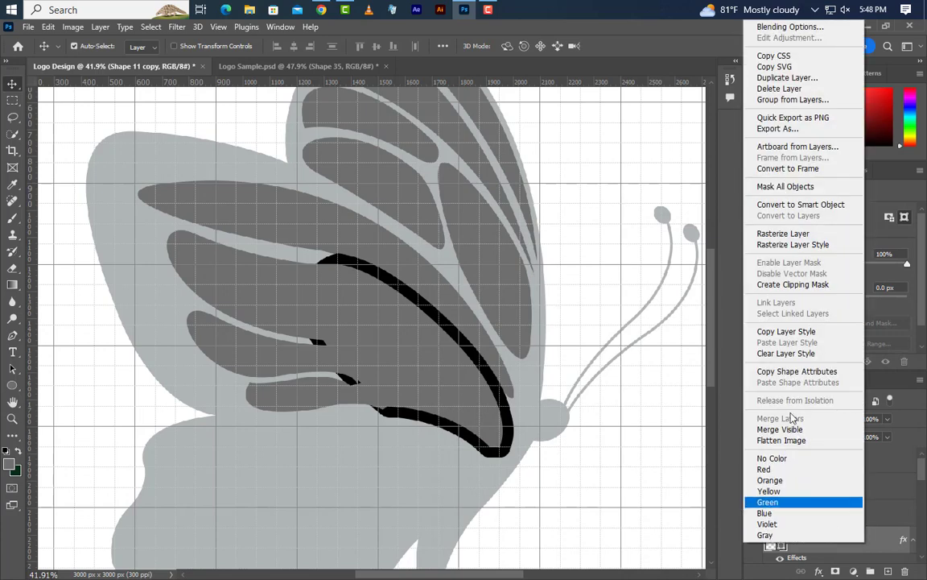
left_click(832, 204)
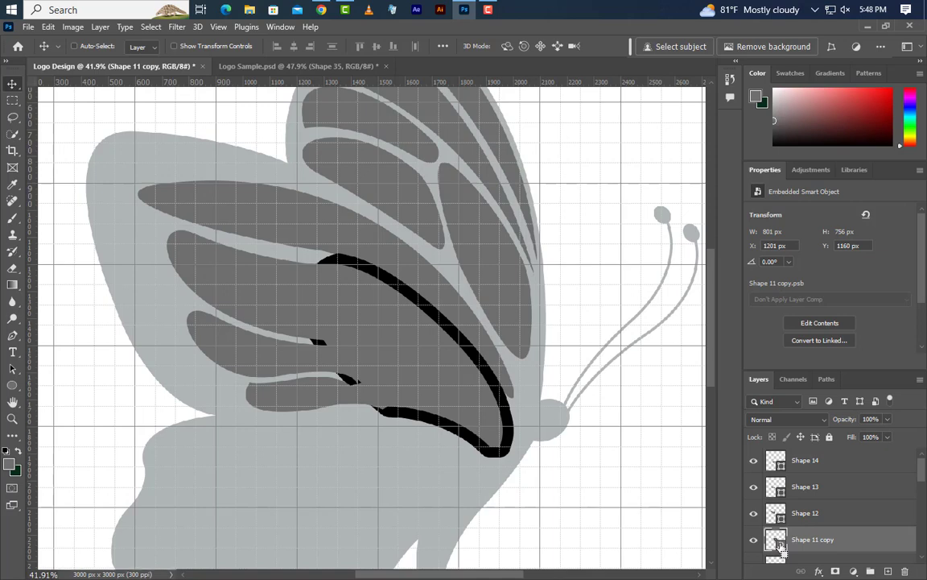
- Load the stroked copy's outline as a selection and delete the Shape 11 copy layer
left_click(779, 545, "ctrl")
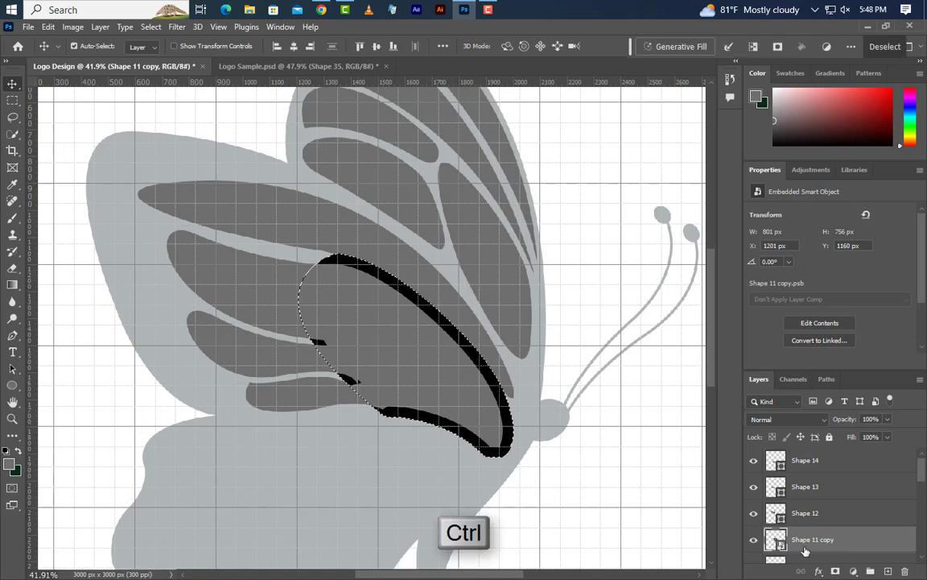
left_click(905, 570)
left_click(405, 237)
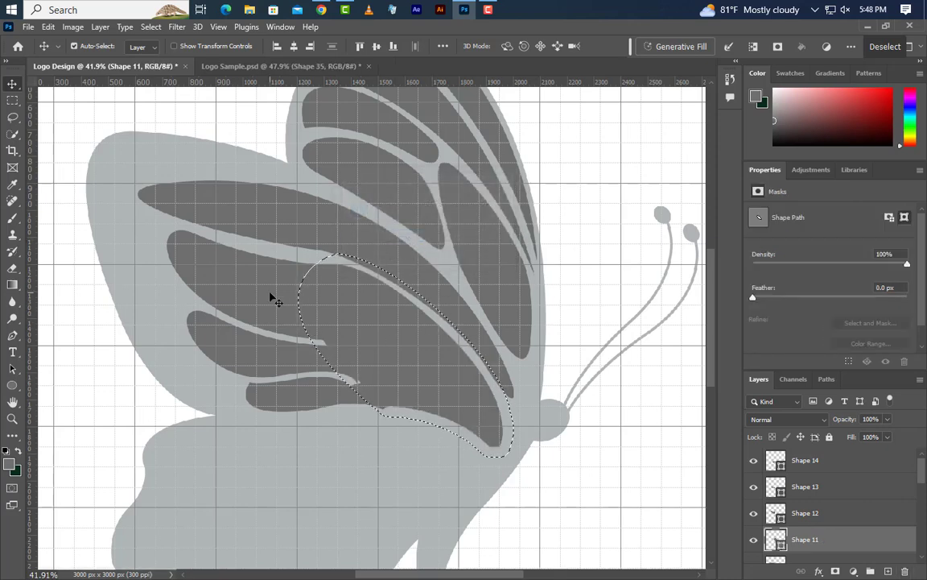
- Select the Shape 12 layer and rasterize it, keeping the outline selection active
key("alt+bracketright")
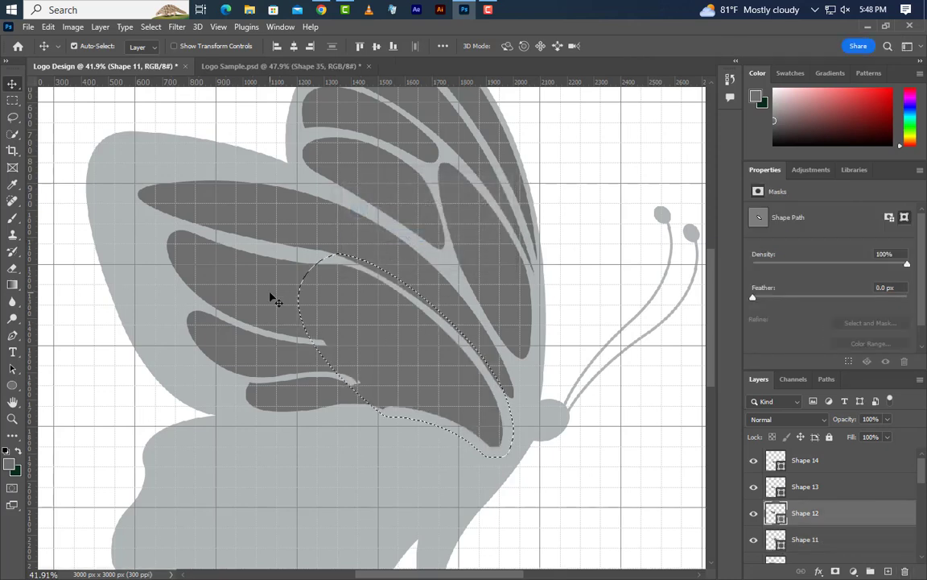
right_click(851, 515)
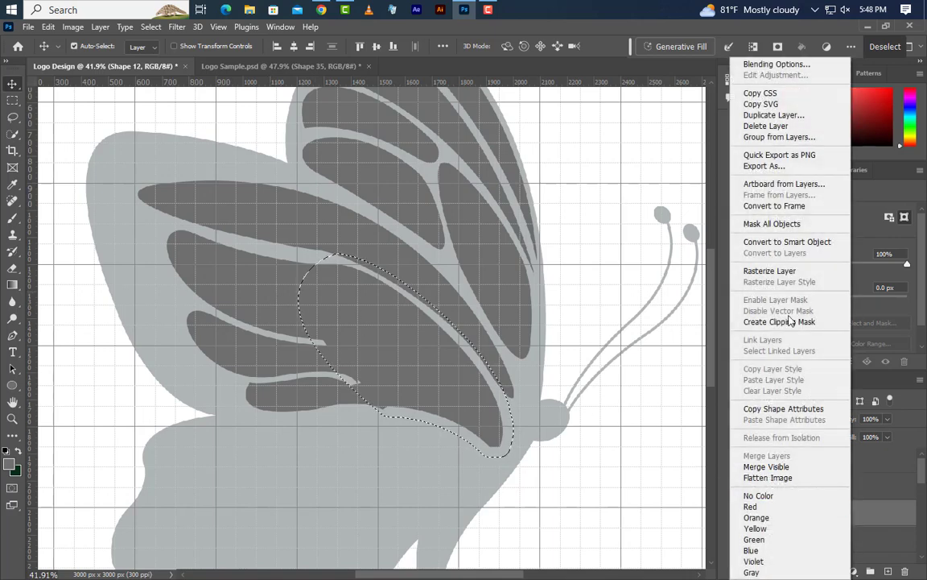
left_click(785, 277)
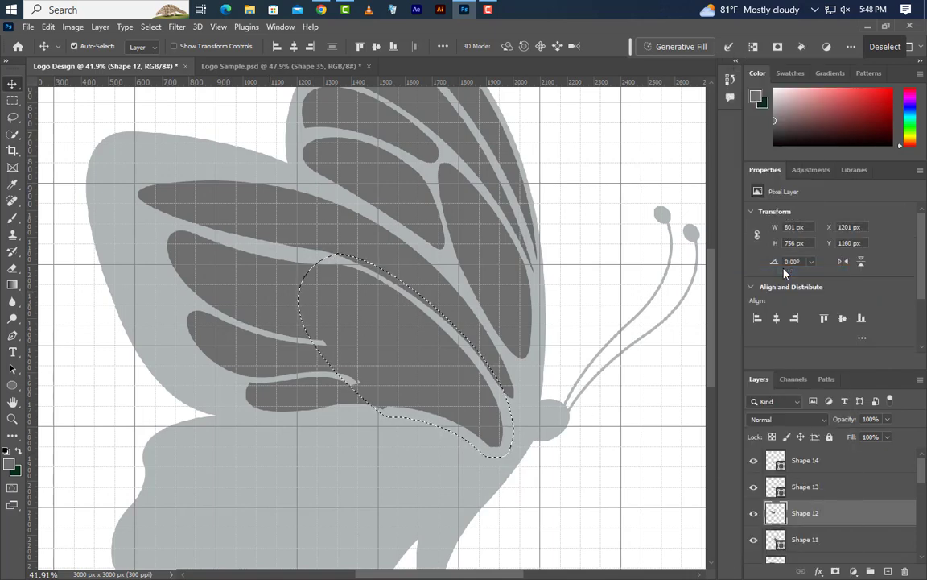
- Clear the selected overlap from Shape 12, and rasterize Shape 13 and clear the same area from it
key("Delete")
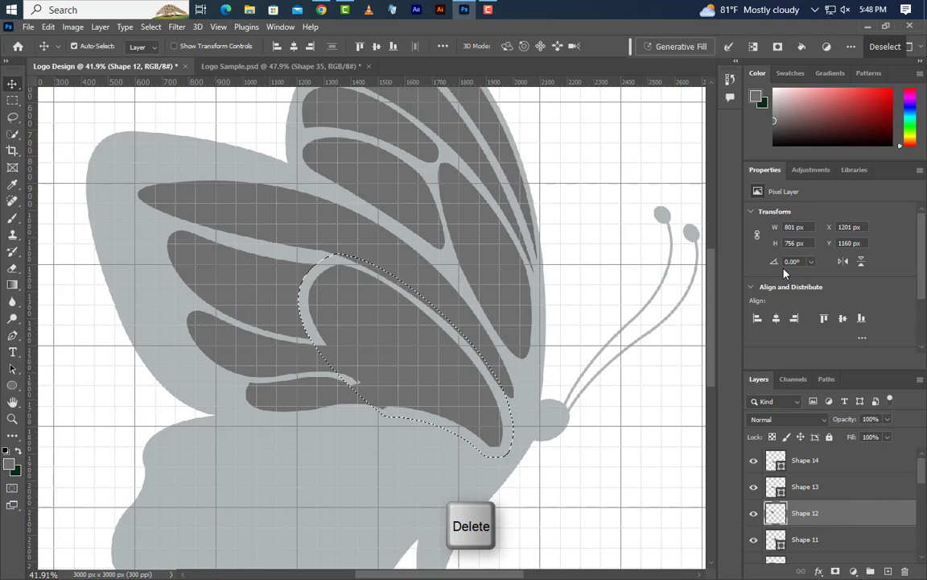
left_click(284, 364)
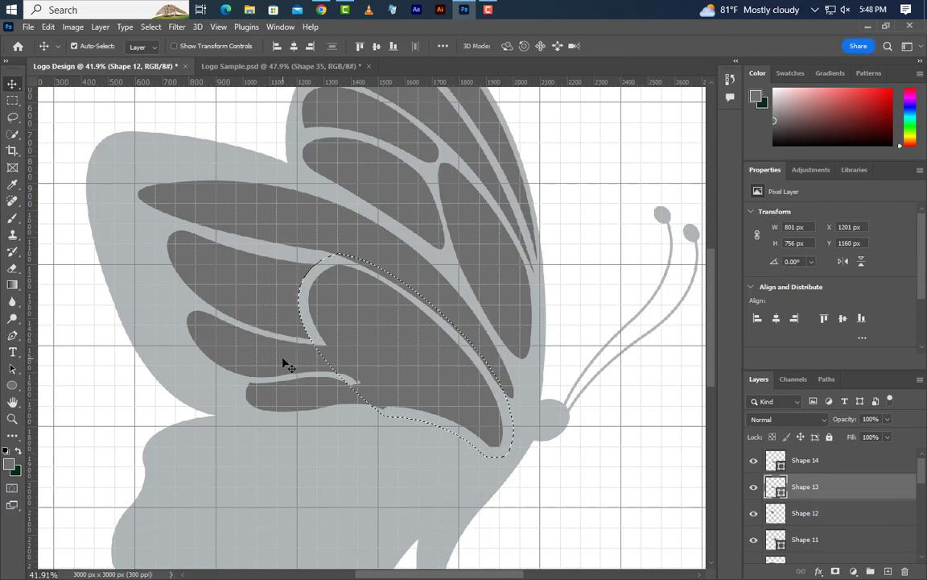
right_click(855, 490)
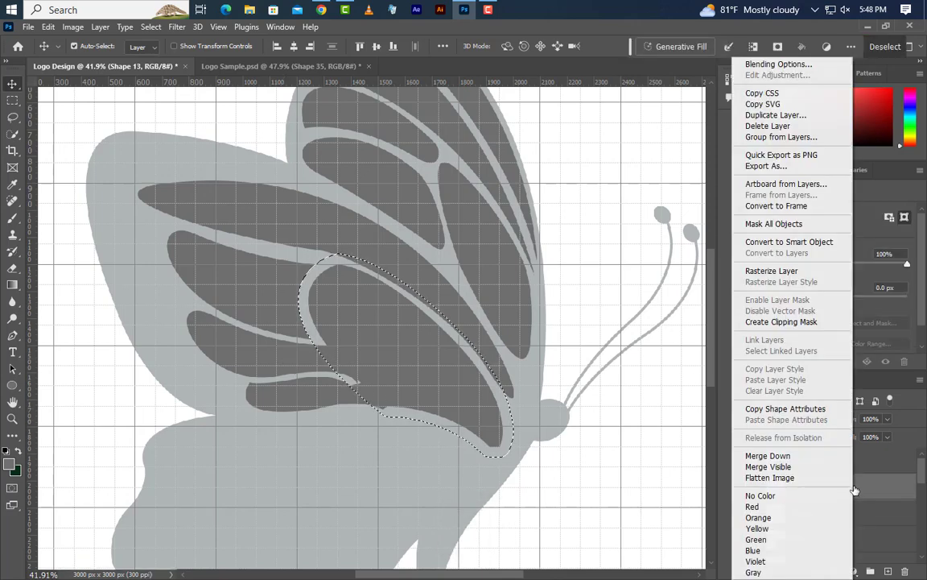
left_click(769, 278)
key("Delete")
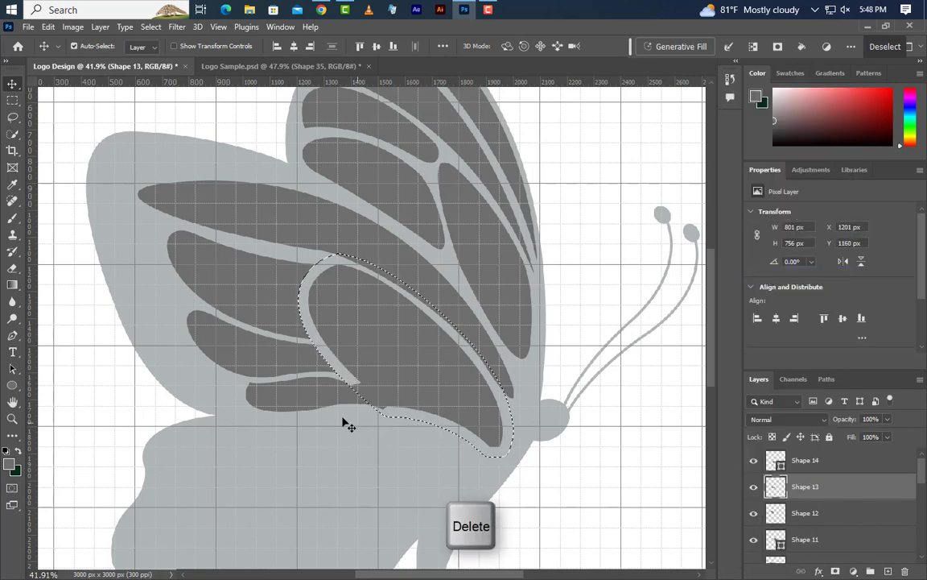
- Rasterize Shape 14, clear the selected overlap from it, and drop the selection
left_click(805, 460)
right_click(838, 463)
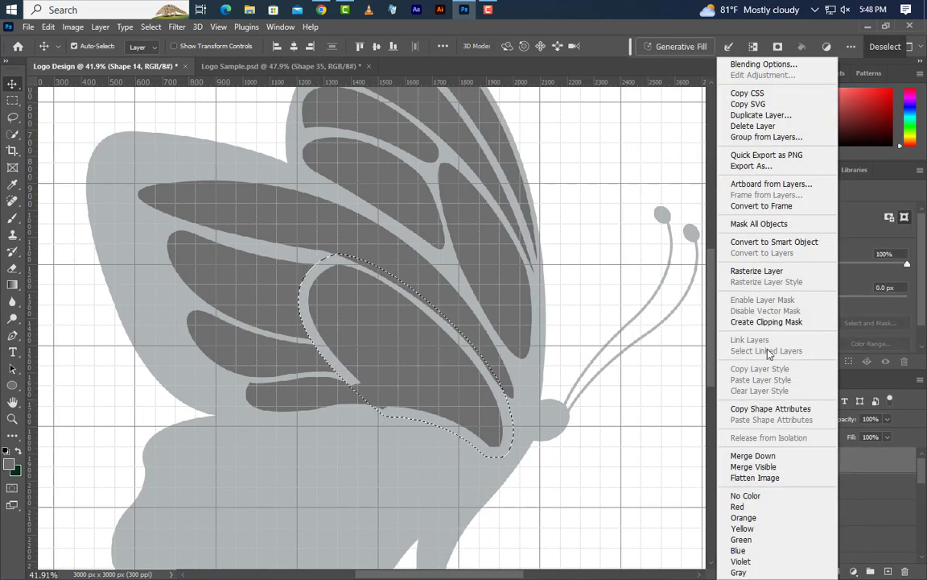
left_click(768, 270)
key("Delete")
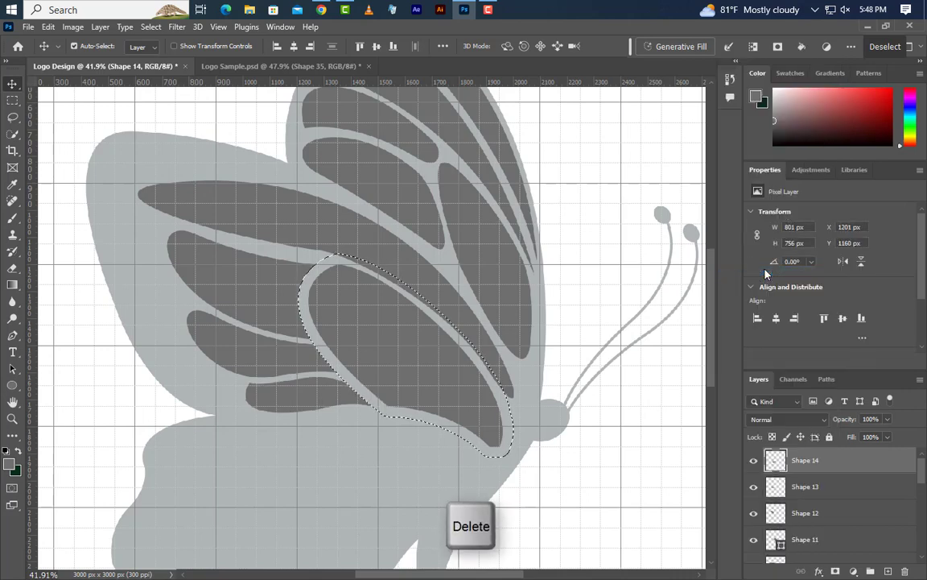
key("ctrl+d")
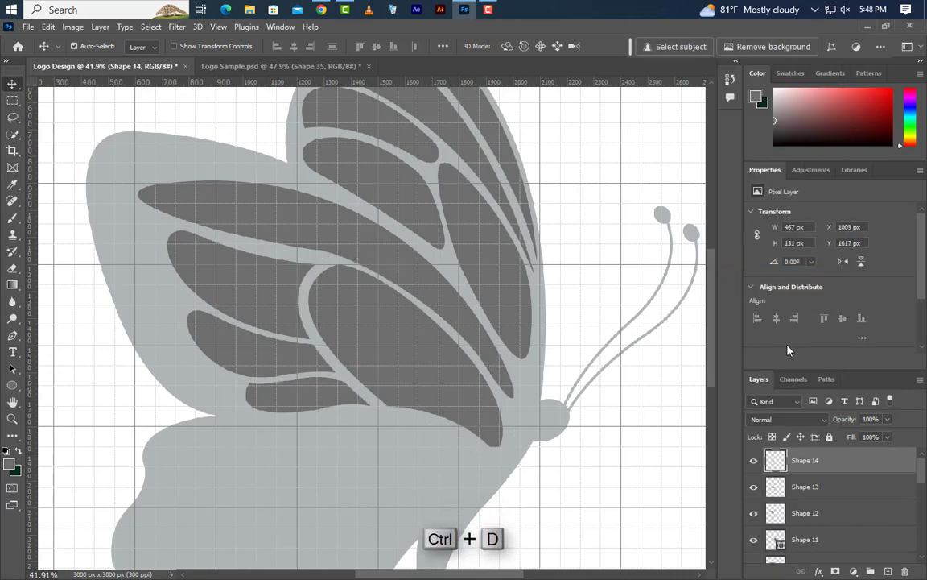
- On a new layer, draw an ellipse about 178 px wide and 93 px high between the lowest wing cell and the wing's outer edge
scroll(507, 275, "down", 4)
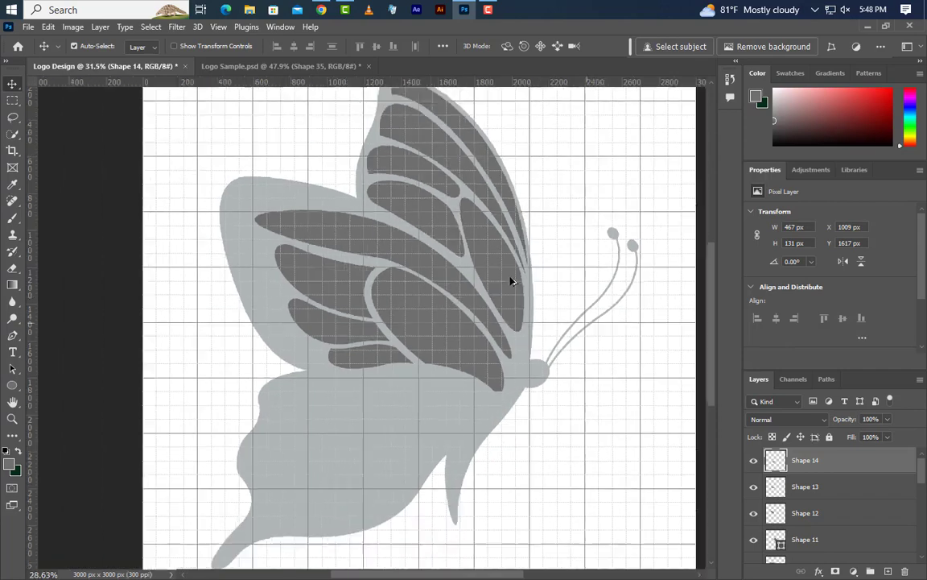
scroll(265, 254, "up", 6)
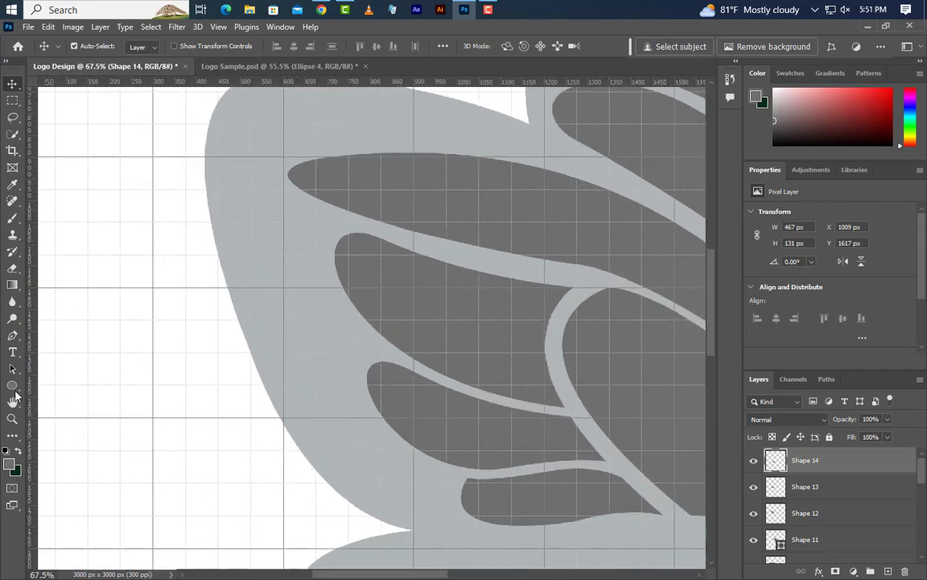
left_click(14, 389)
left_click(58, 398)
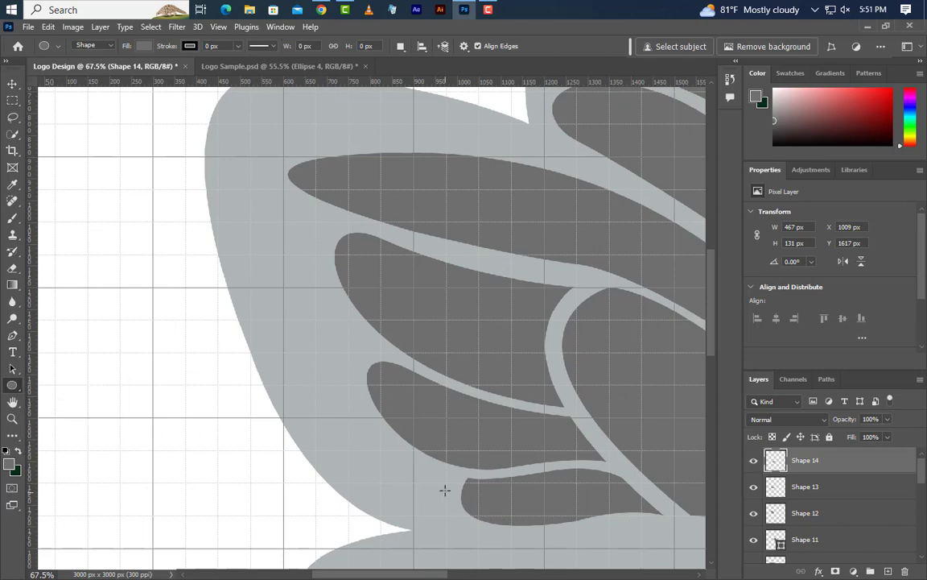
left_click(888, 571)
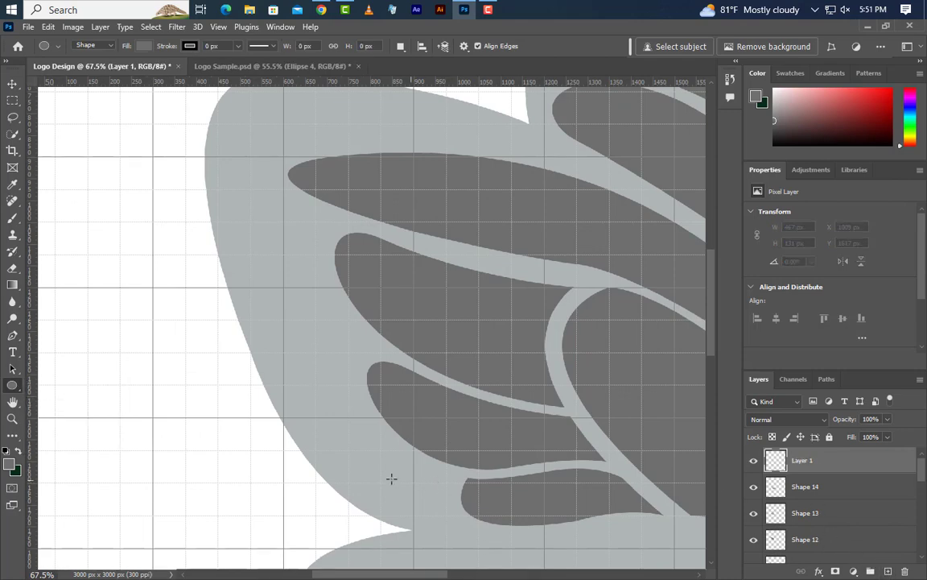
left_click_drag(350, 458, 426, 497)
- Free-transform the ellipse to about 81% size, shift it toward the lowest cell and rotate it about 12.6°
left_click(48, 28)
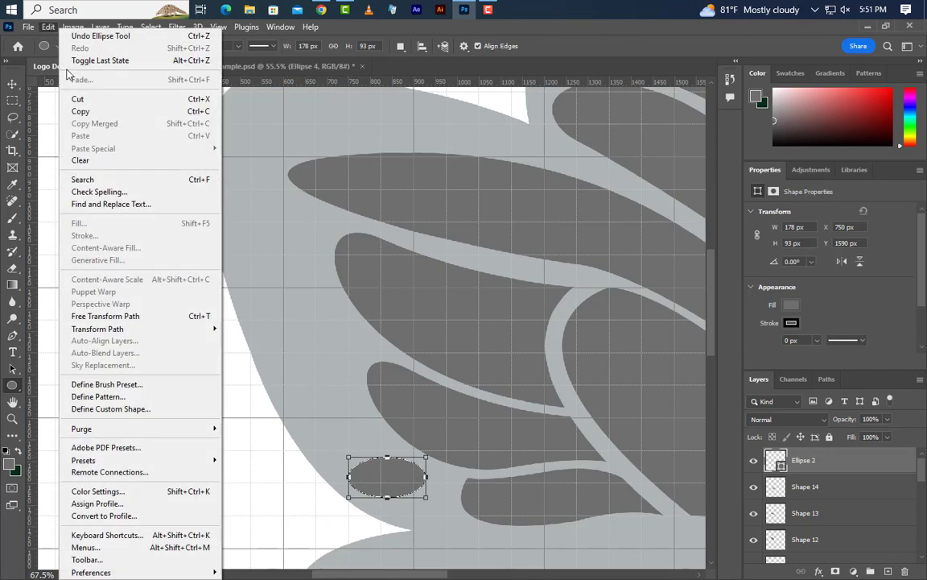
left_click(109, 316)
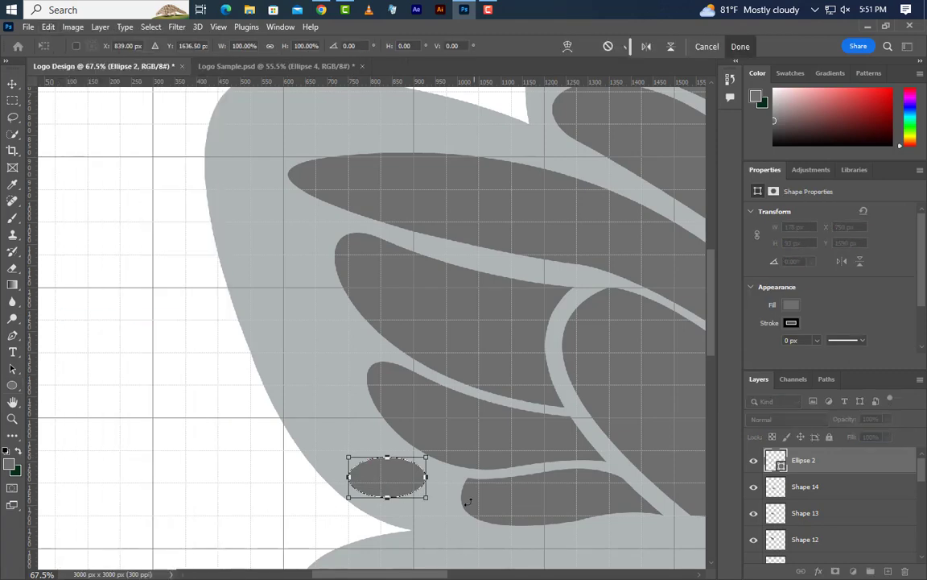
mouse_move(407, 480)
left_mouse_down()
mouse_move(442, 491)
mouse_move(398, 476)
mouse_move(416, 493)
left_mouse_up()
left_click_drag(470, 499, 462, 509)
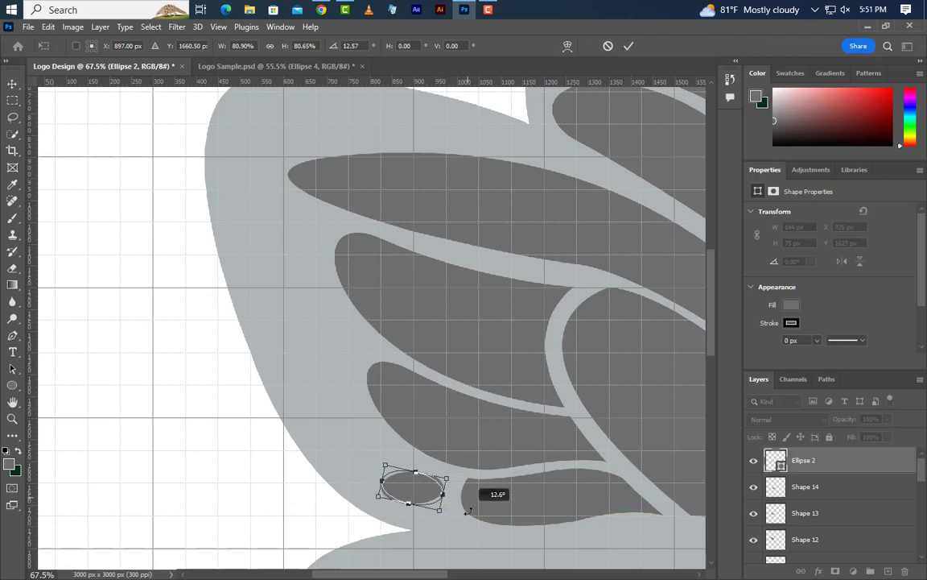
- Warp the small ellipse slightly at its upper outer corner and accept converting the live shape to a regular path
right_click(431, 492)
left_click(475, 309)
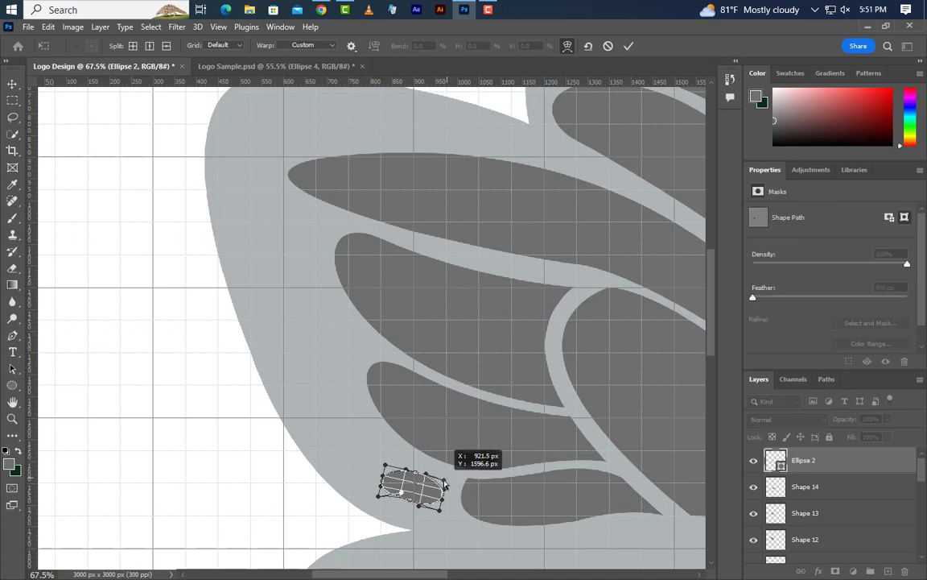
left_click_drag(385, 467, 387, 460)
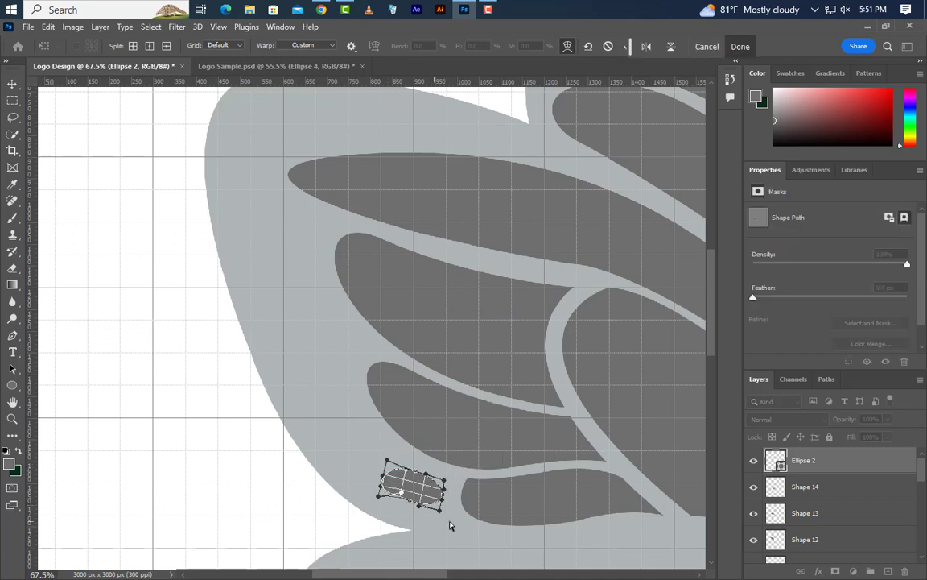
left_click(740, 46)
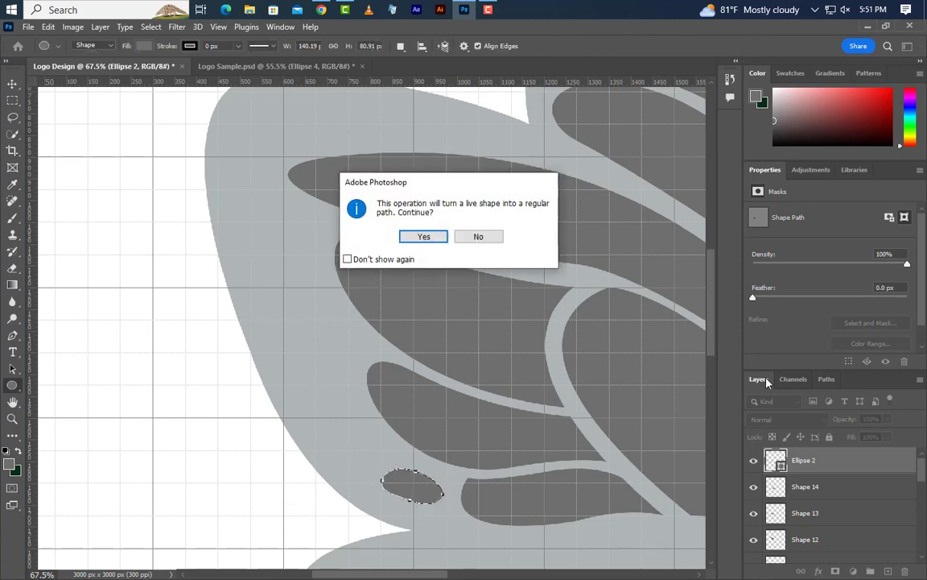
left_click(435, 238)
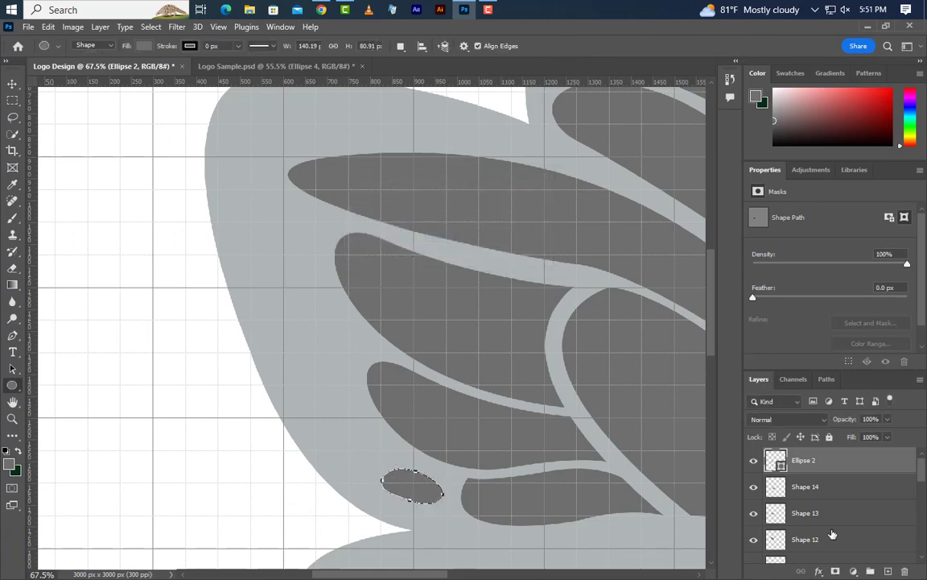
- Duplicate the Ellipse 2 layer as Ellipse 2 copy in the same document
right_click(871, 472)
left_click(726, 115)
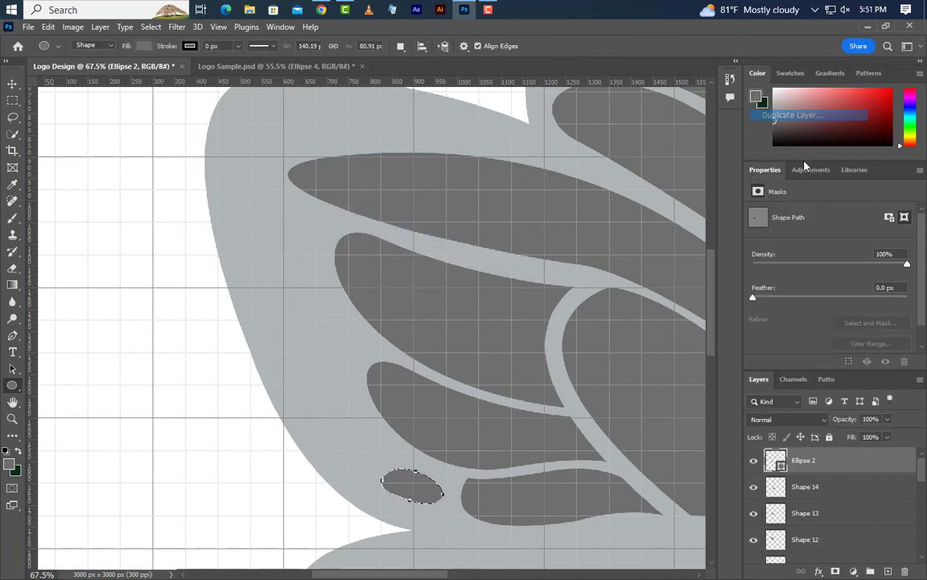
left_click(565, 174)
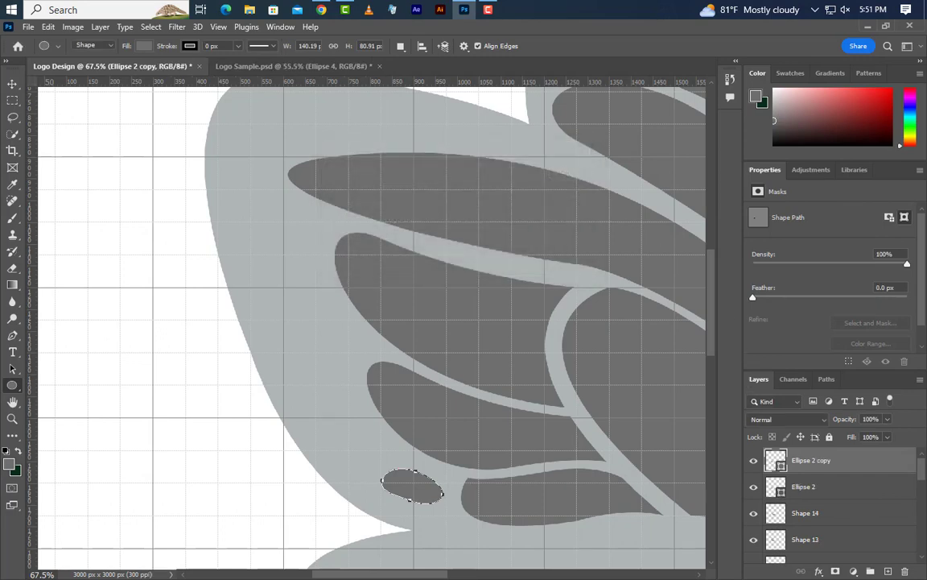
- Move Ellipse 2 copy up beside the wing's outer edge, rotate it about 65° and stretch it to about 154% length
left_click(50, 26)
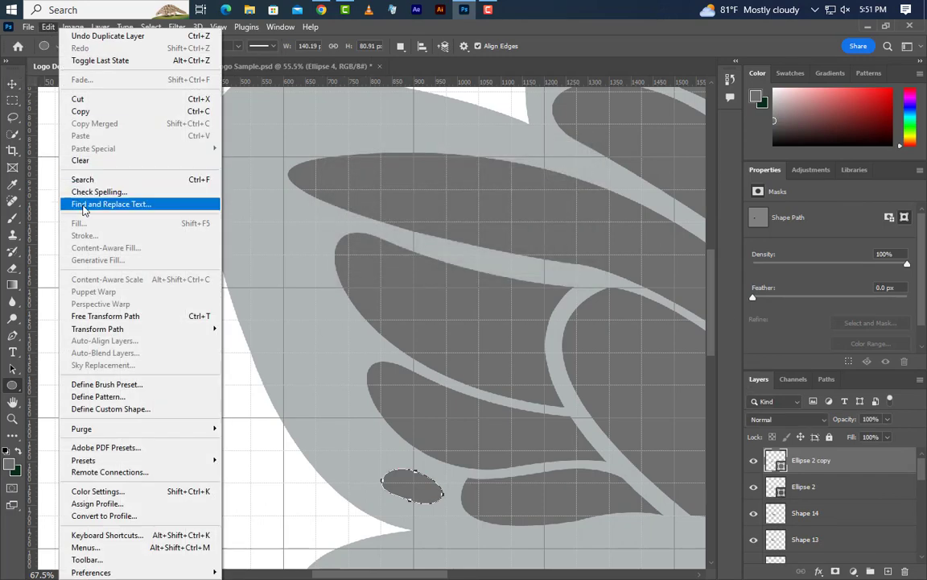
left_click(90, 316)
left_click_drag(416, 497, 288, 256)
left_click_drag(367, 272, 331, 362)
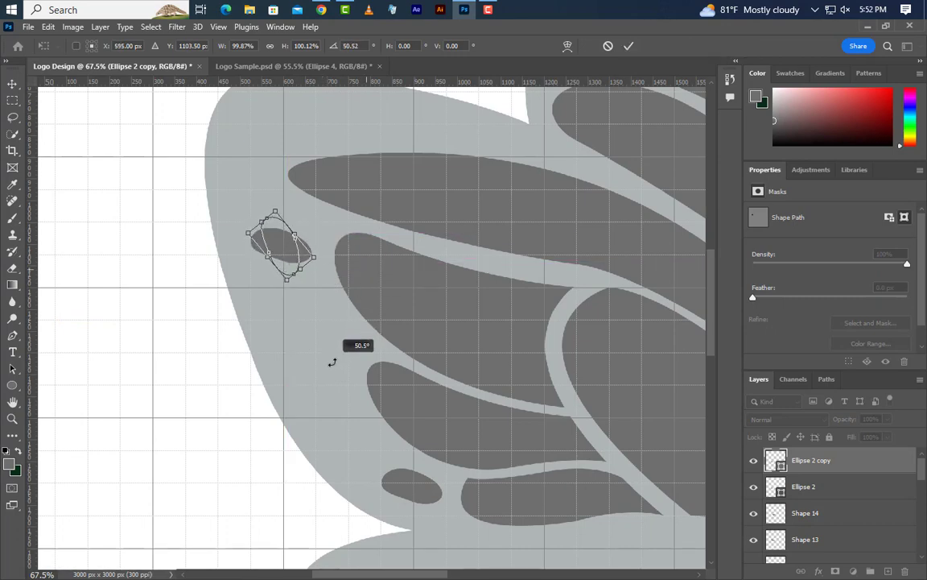
left_click_drag(284, 244, 270, 245)
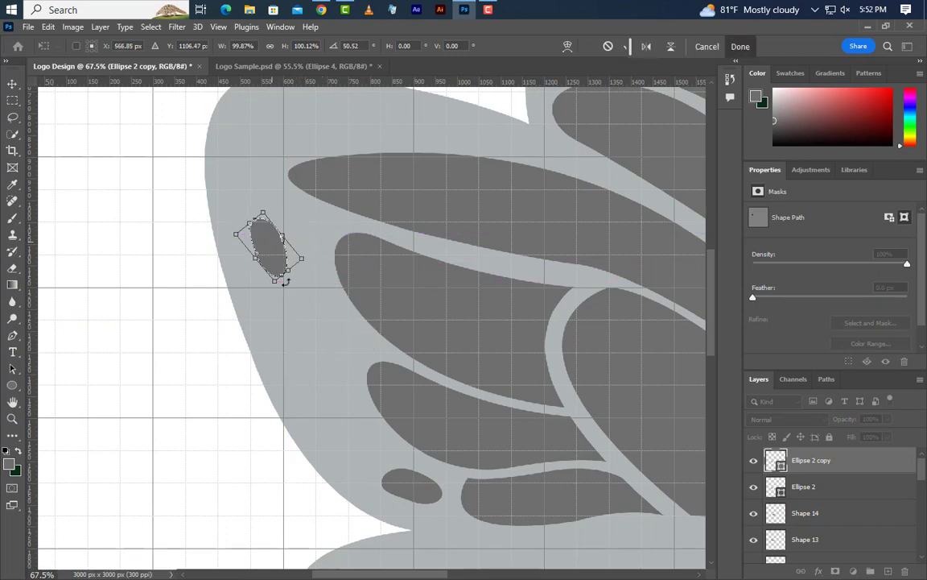
left_click_drag(276, 280, 292, 314)
left_click_drag(346, 288, 344, 306)
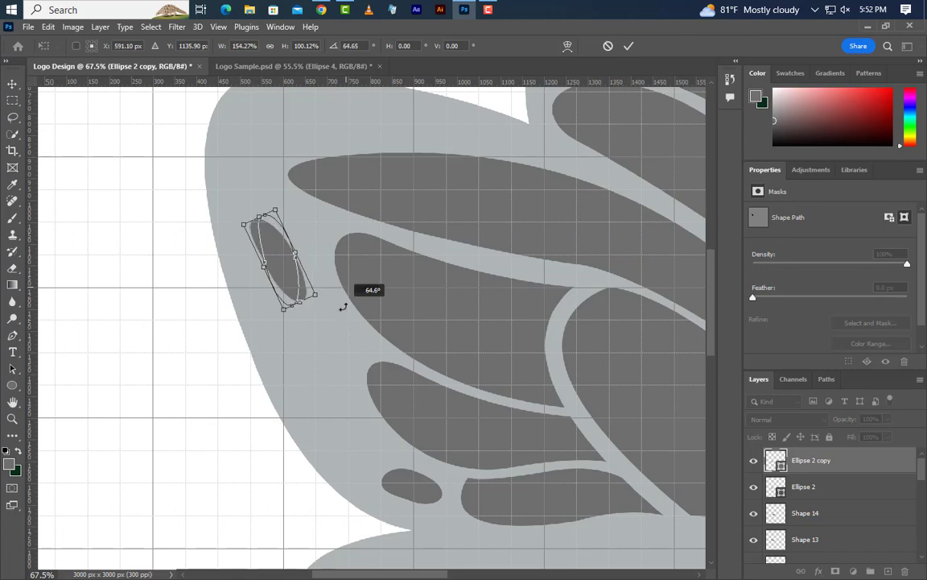
left_click_drag(296, 254, 305, 252)
key("Return")
- Warp Ellipse 2 copy into a leaf form with a pointed lower end, about 111 px wide and 274 px tall
key("ctrl+t")
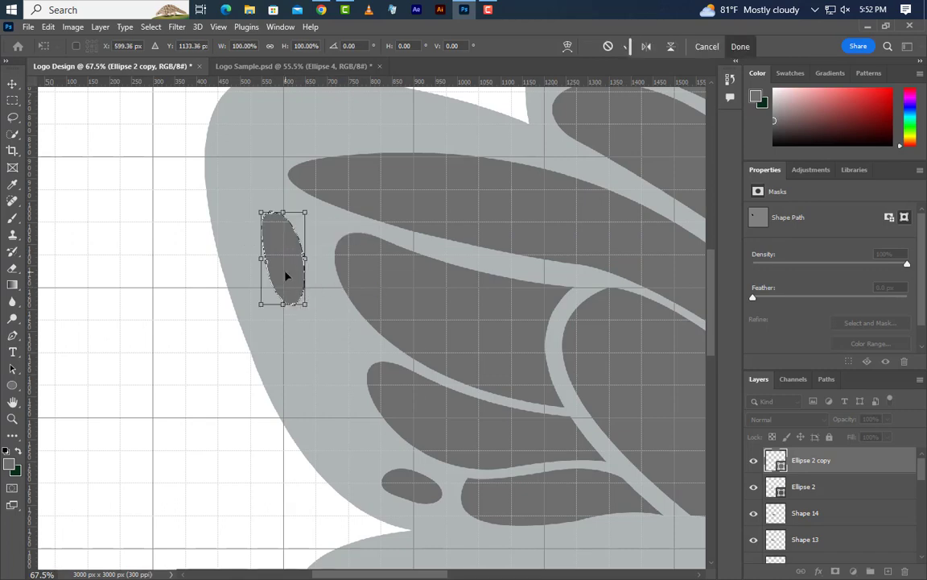
right_click(285, 273)
left_click(322, 360)
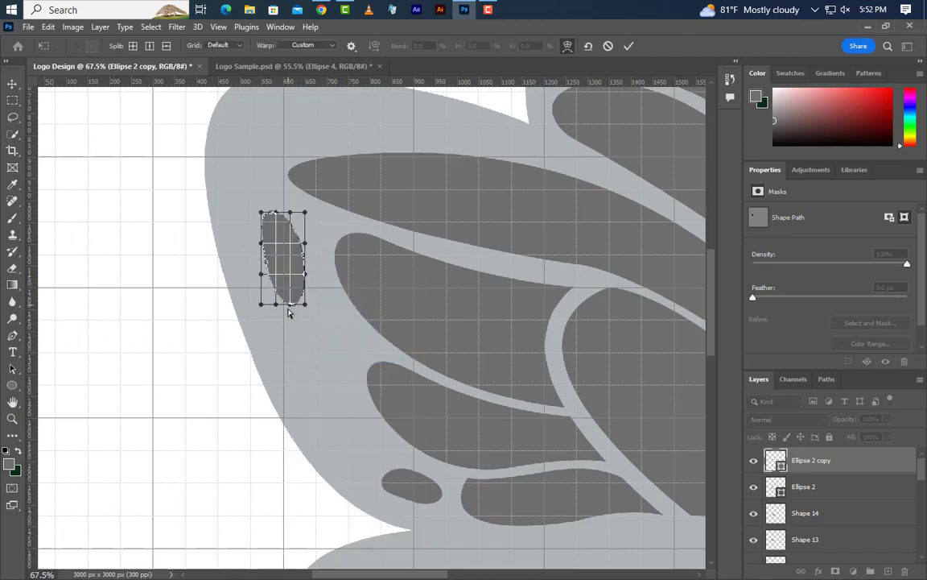
left_click_drag(291, 315, 294, 336)
left_click_drag(304, 274, 248, 279)
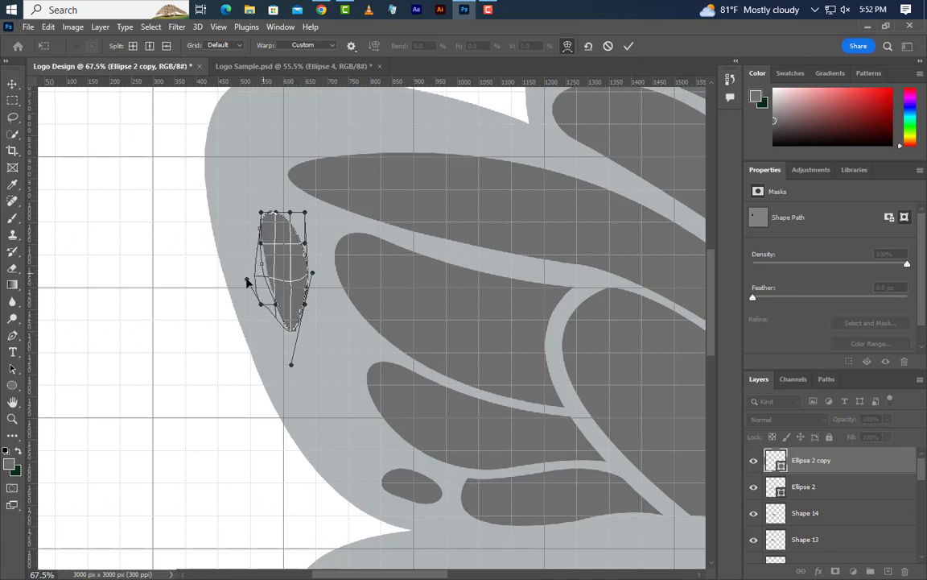
left_click(735, 49)
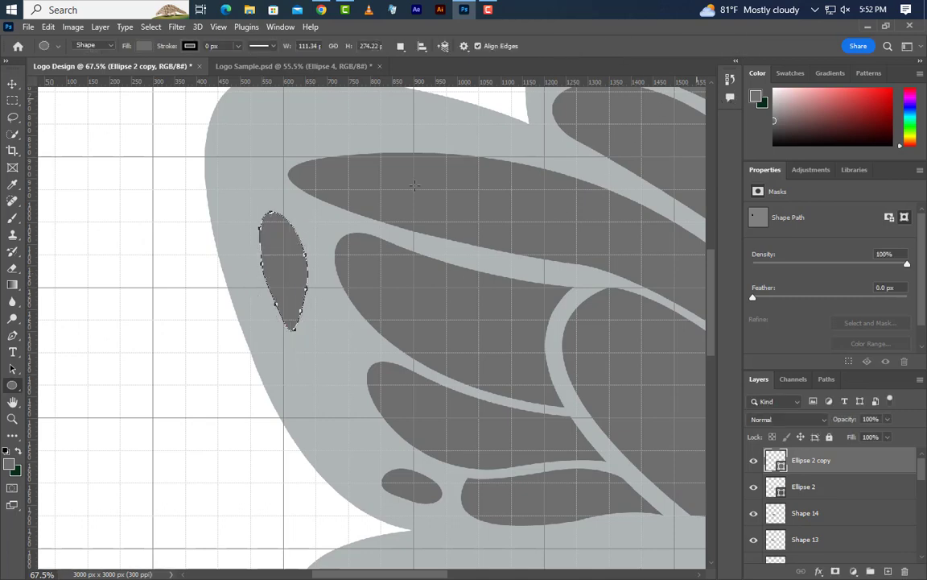
- Start a new Pen shape on the lower wing with a curved upper edge about 883 px wide, following the cells above
key("ctrl+0")
scroll(342, 359, "up", 5)
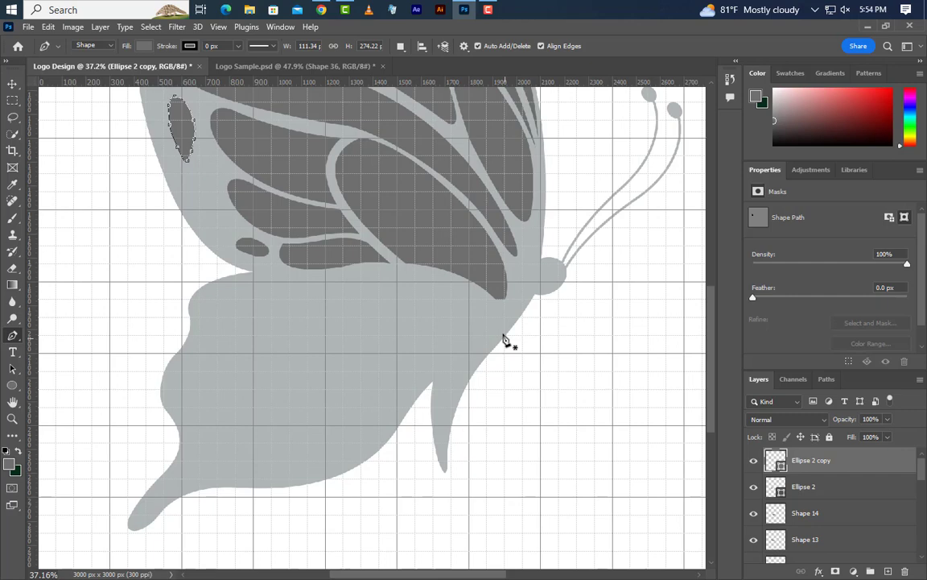
scroll(504, 339, "up", 4)
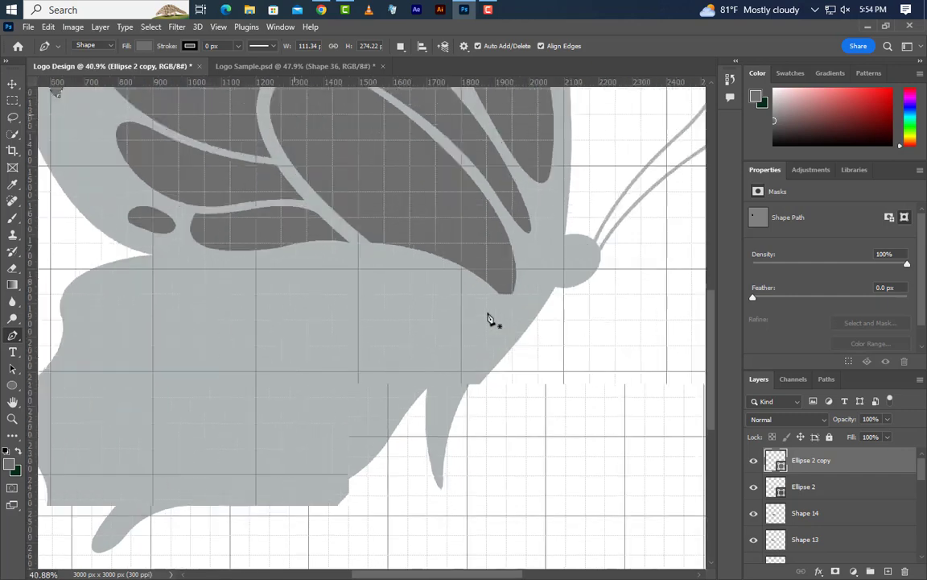
left_click(487, 292)
scroll(579, 360, "down", 5)
scroll(399, 315, "up", 4)
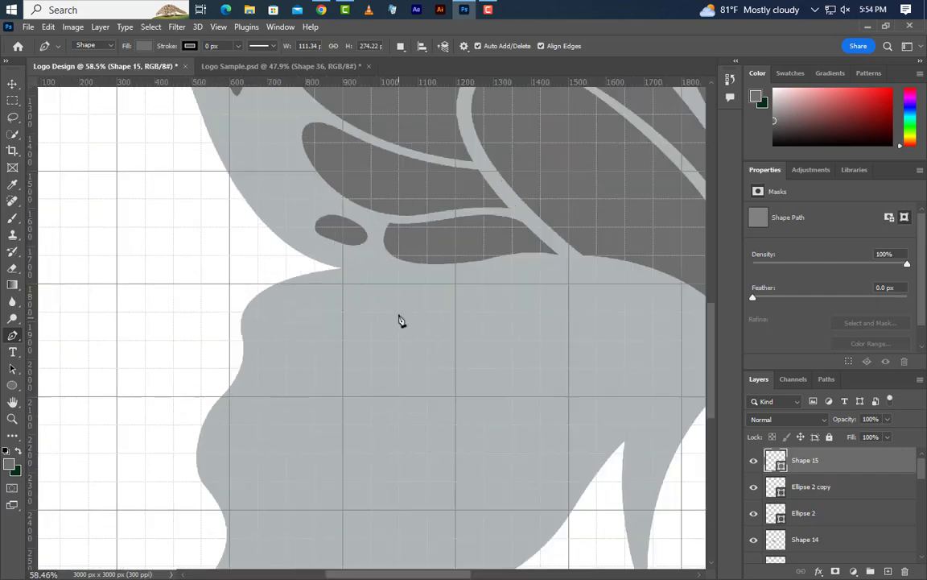
left_click_drag(378, 284, 118, 345)
- Continue the open lower-wing Pen shape with a rounded outer end, making it about 952 px wide and 208 px tall
scroll(418, 433, "up", 2)
scroll(419, 433, "up", 1)
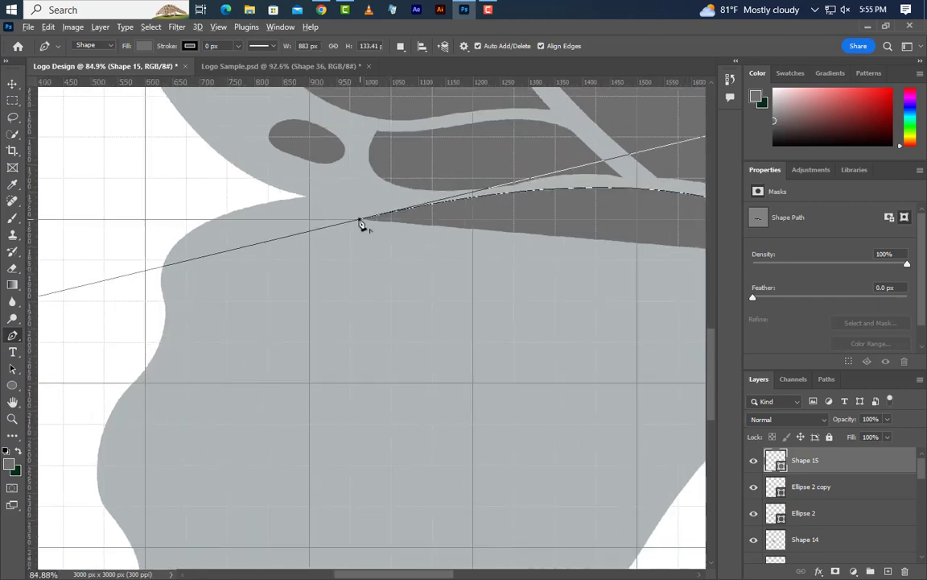
left_click(360, 219, "alt")
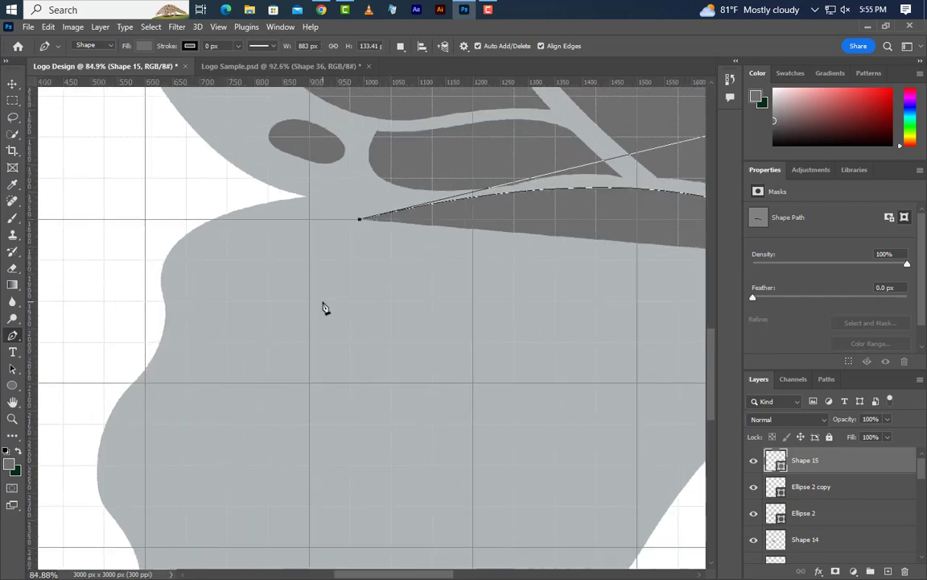
left_click_drag(323, 301, 337, 376)
scroll(142, 381, "down", 6)
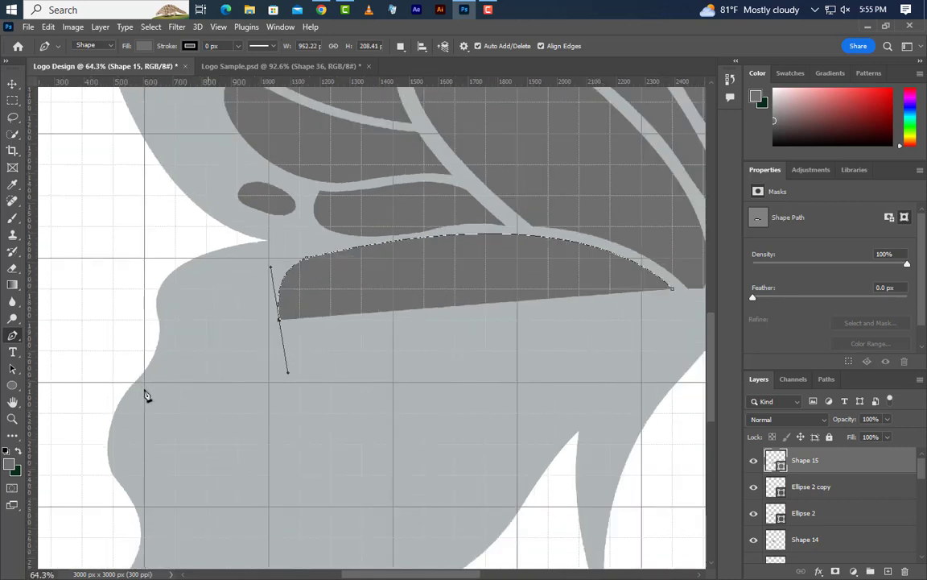
- Draw the shape's wavy lower edge back toward the body and close it as a cell about 952 px wide and 291 px tall
scroll(494, 357, "up", 2)
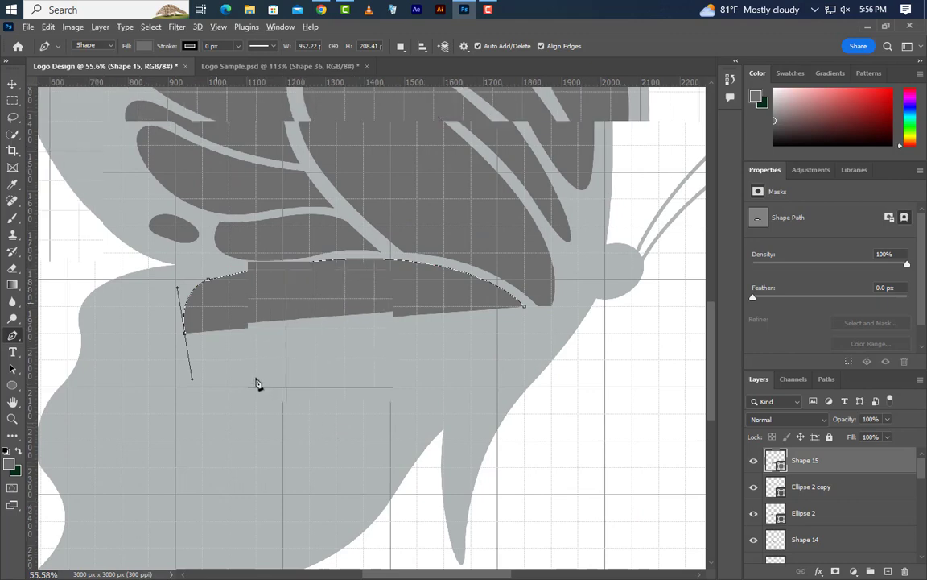
scroll(282, 374, "up", 4)
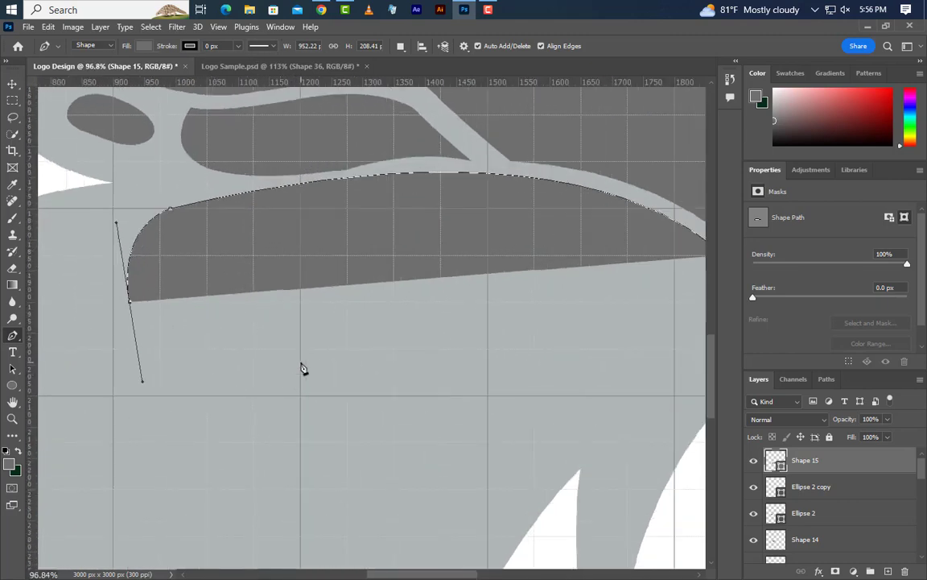
left_click_drag(300, 317, 382, 281)
scroll(213, 363, "down", 3)
scroll(494, 329, "up", 3)
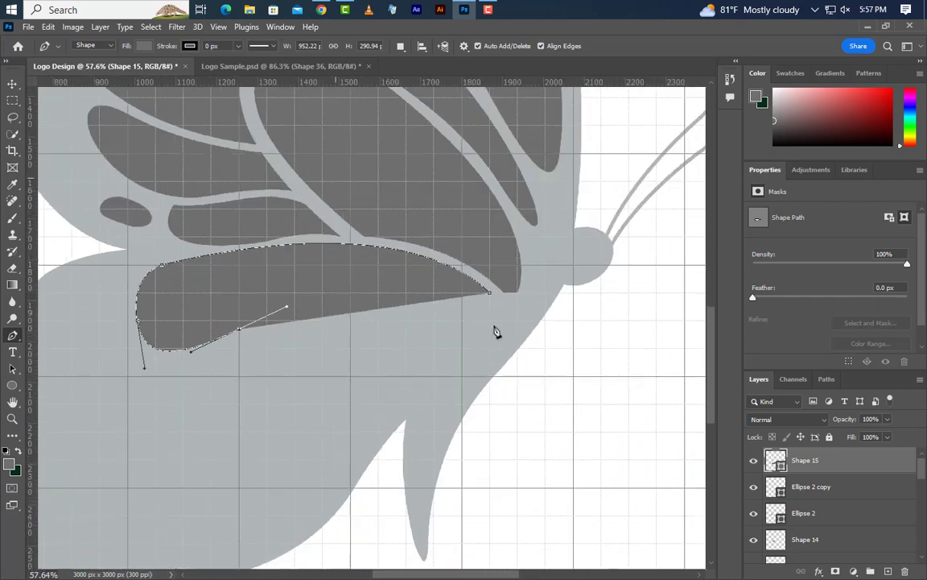
left_click_drag(468, 307, 634, 345)
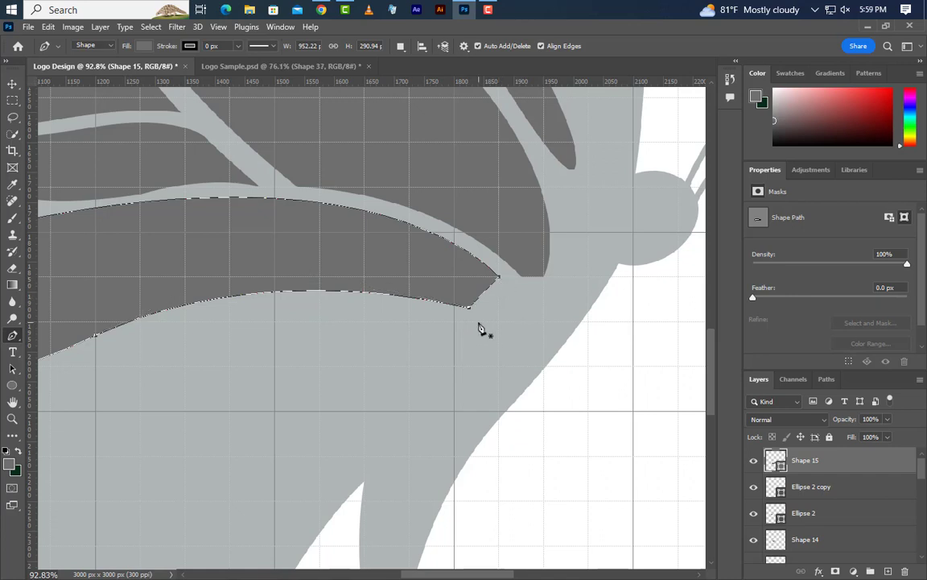
- Start a new Pen shape just below the long lower-wing cell, with an arched upper edge about 642 px wide following it at an even gap
left_click(479, 321)
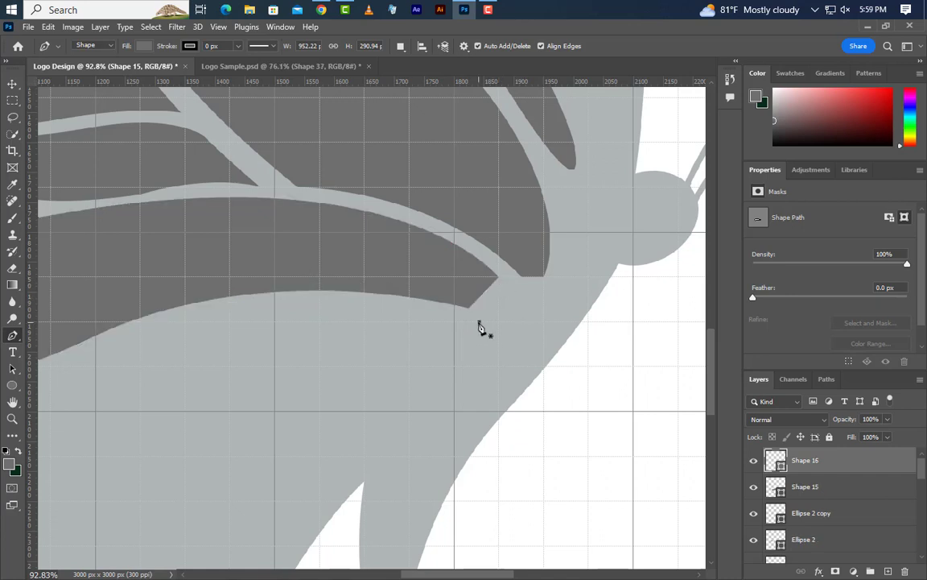
scroll(554, 337, "down", 3)
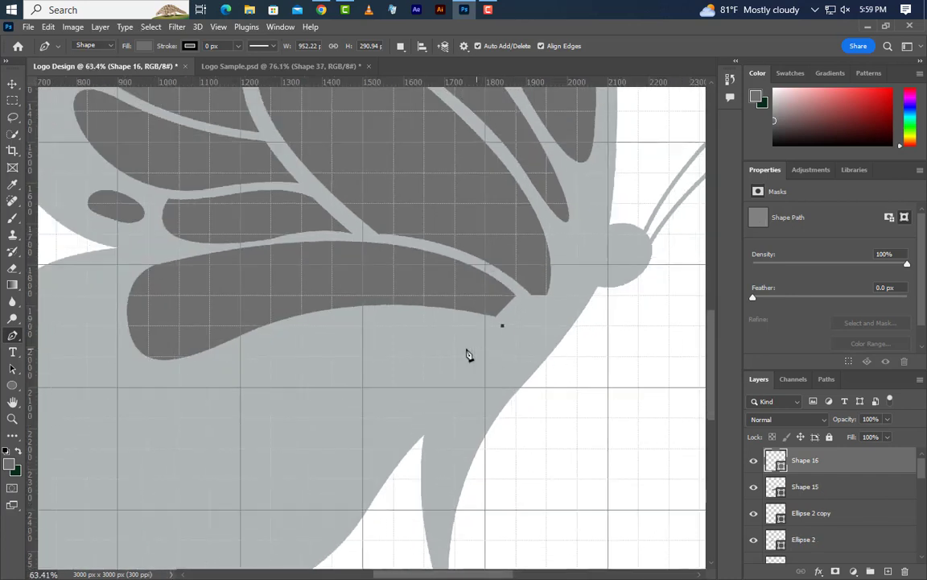
scroll(224, 370, "up", 3)
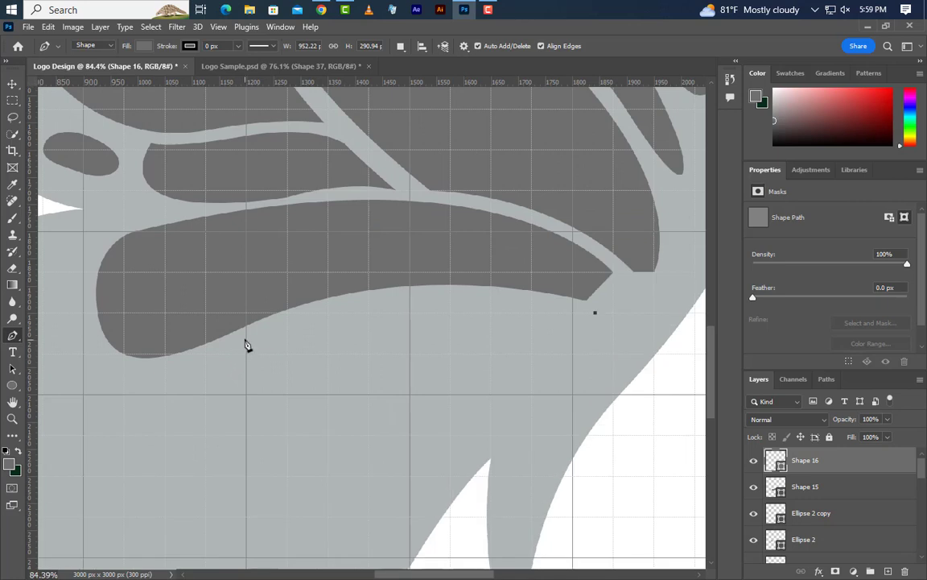
left_click_drag(246, 339, 98, 419)
left_click(247, 341, "alt")
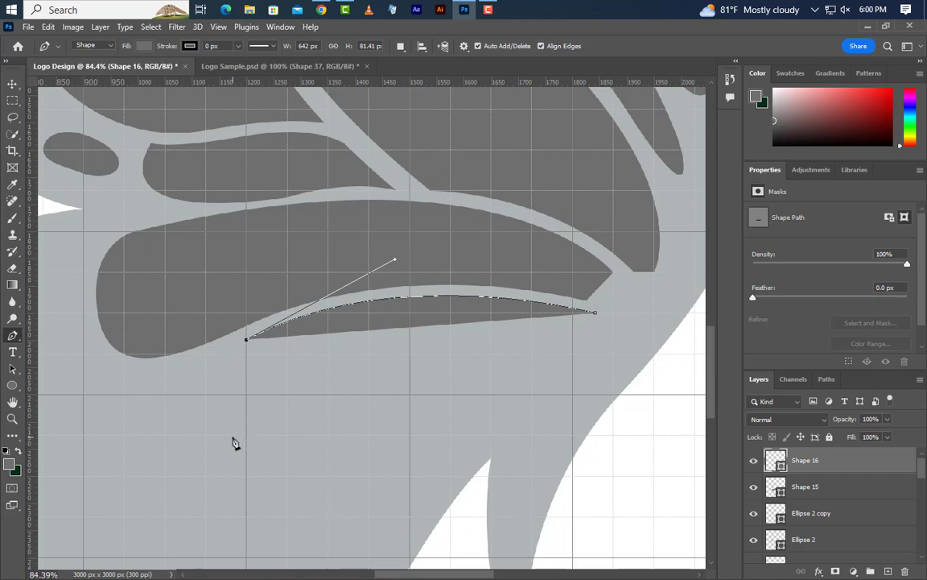
- Finish the open lower-wing Pen shape with a rounded outer end and wavy lower edge, closing it at about 698 px wide and 307 px tall
left_click_drag(232, 435, 276, 497)
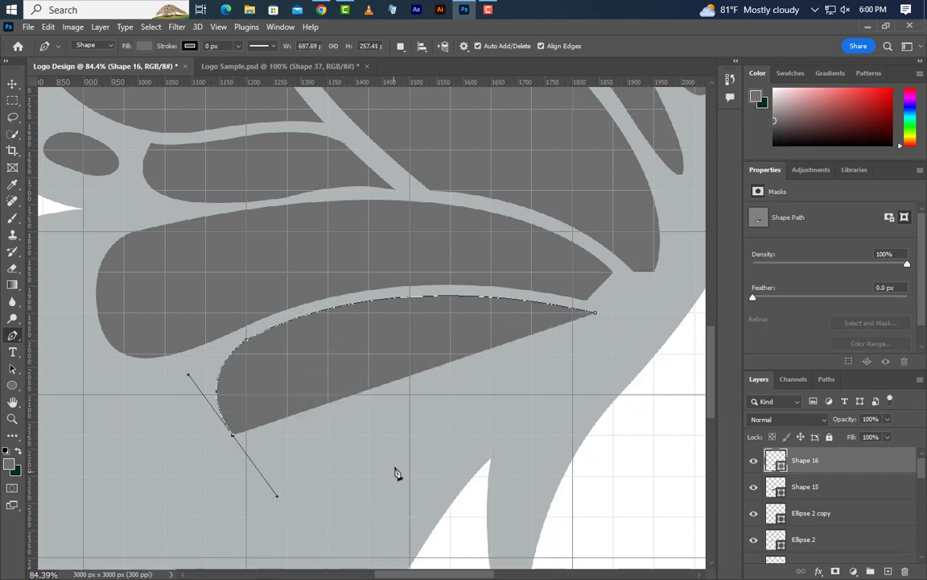
left_click(410, 438)
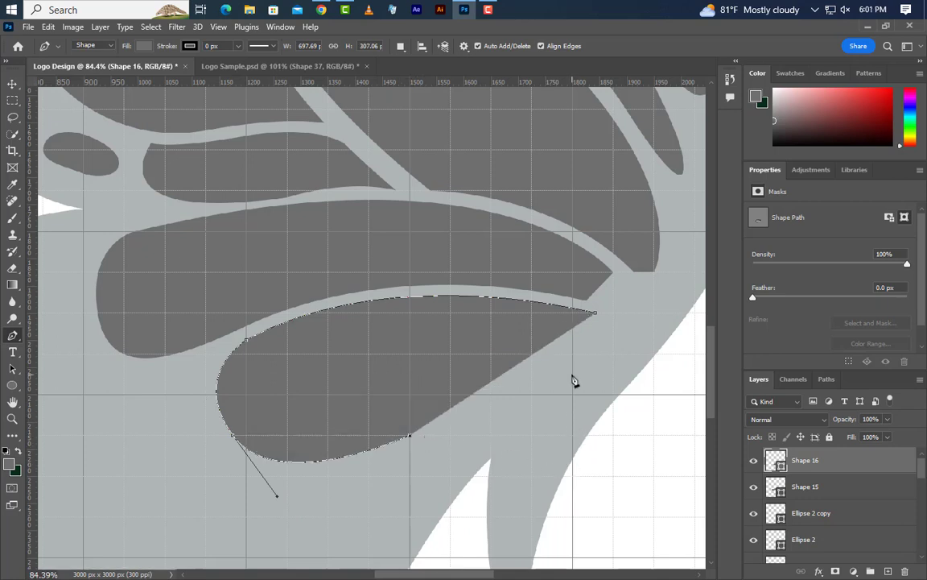
left_click_drag(573, 373, 626, 379)
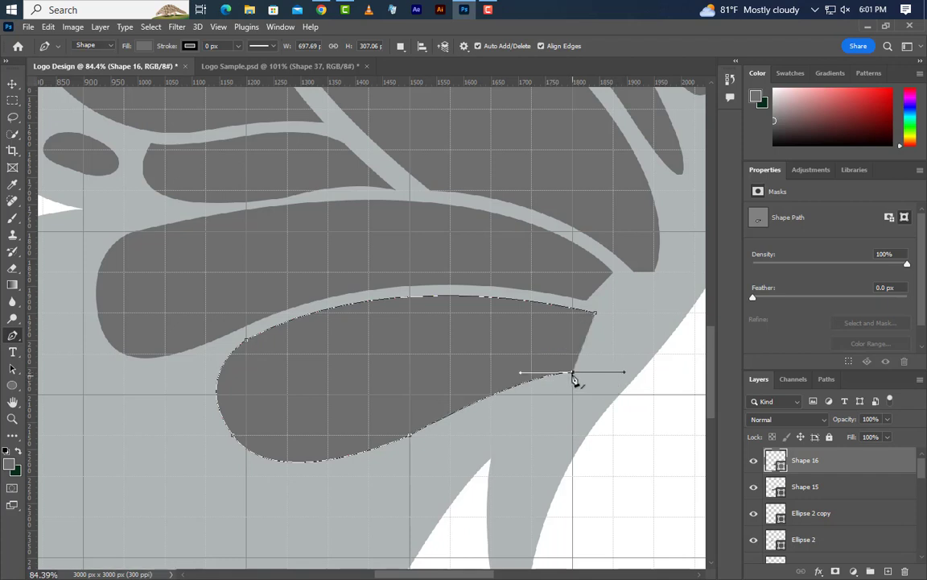
left_click(595, 316)
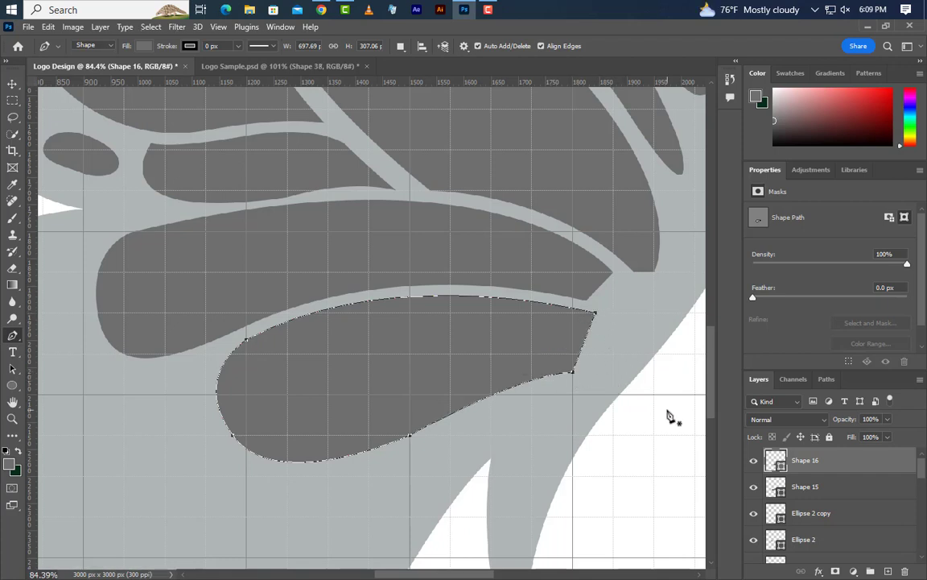
- Start a new Pen shape below that cell, with a curved upper edge sweeping outward and down, about 697 px wide and 450 px tall
left_click(531, 396)
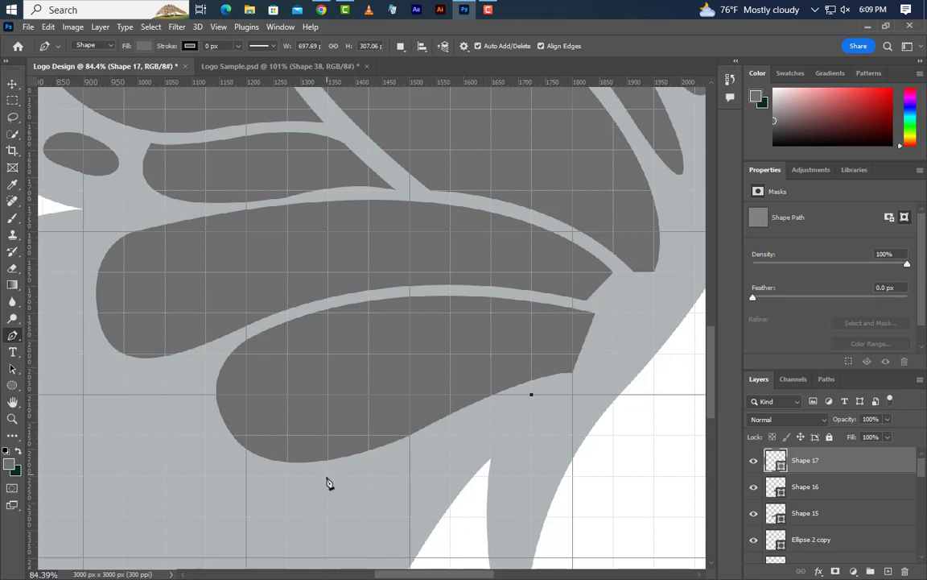
left_click_drag(328, 487, 228, 495)
scroll(403, 316, "down", 6)
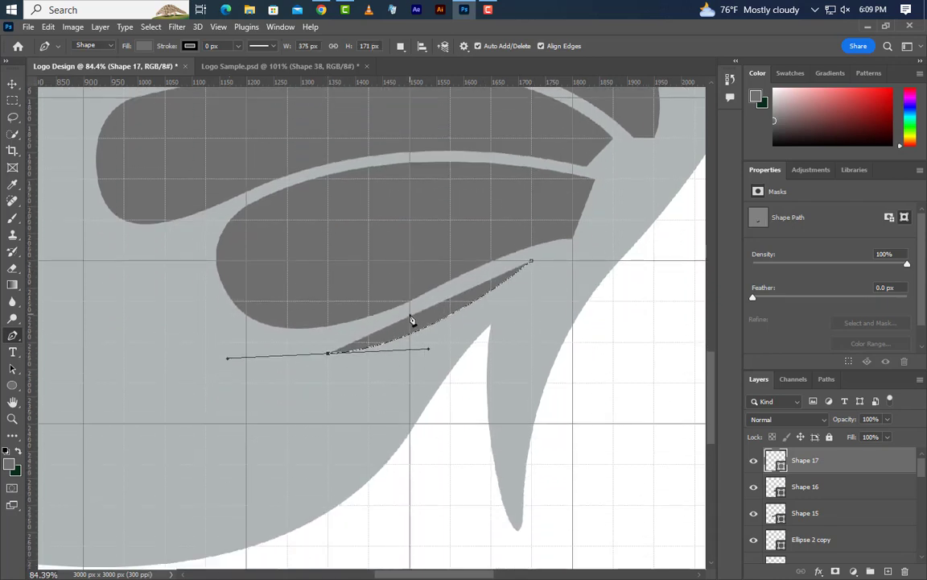
scroll(469, 335, "down", 1)
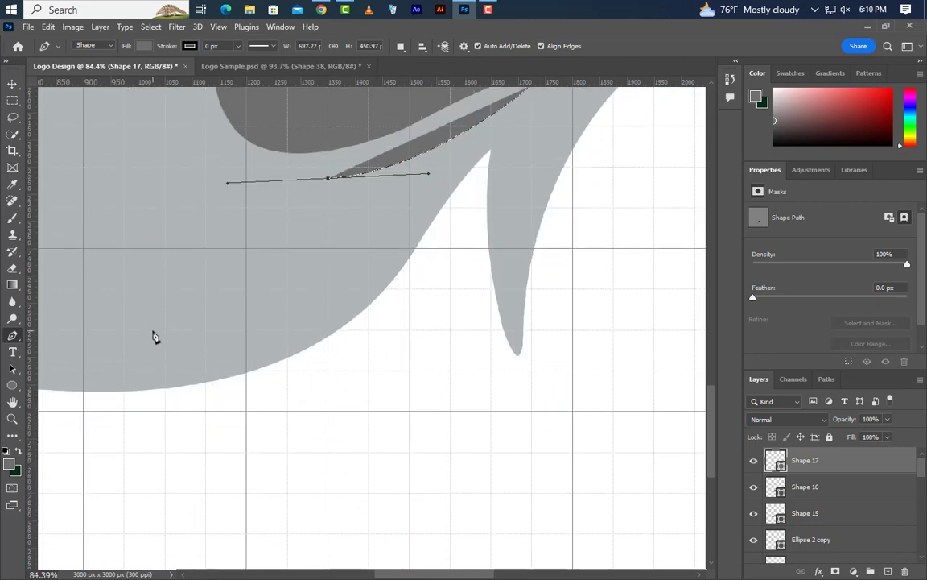
left_click_drag(153, 329, 93, 439)
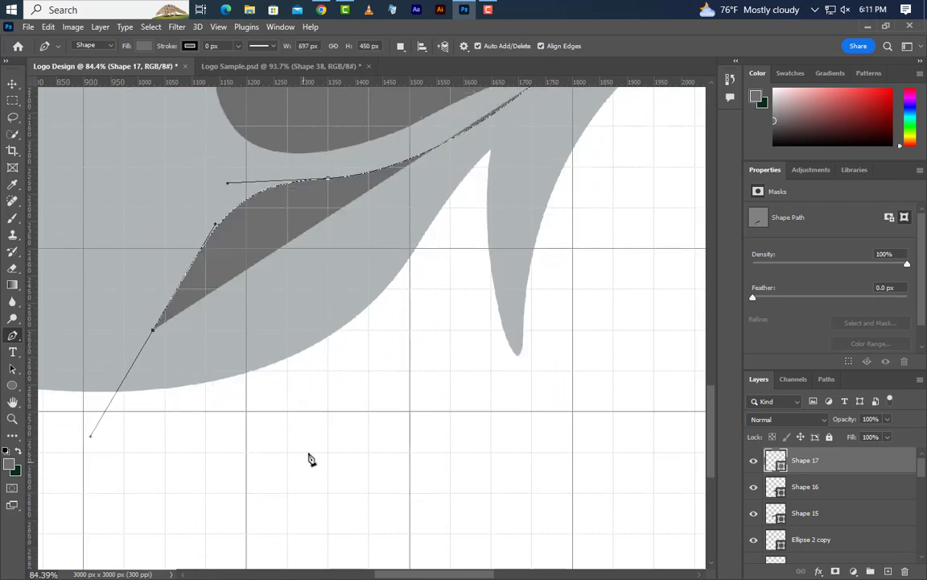
- Draw the shape's rounded tip and lower edge along the wing's bottom margin, closing it as a cell about 719 px wide and 538 px tall
left_click_drag(327, 315, 360, 297)
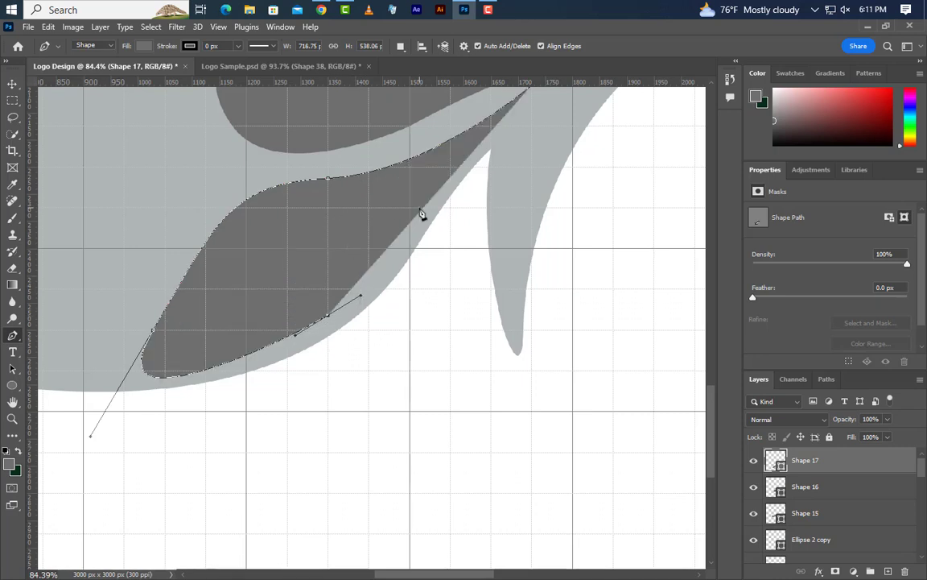
left_click_drag(420, 208, 452, 172)
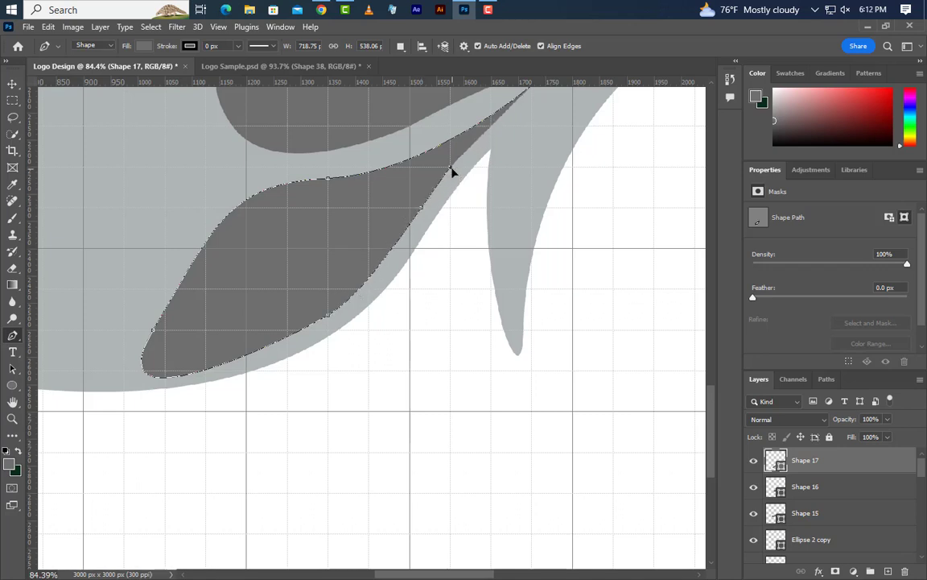
left_click(531, 86)
scroll(519, 246, "up", 3)
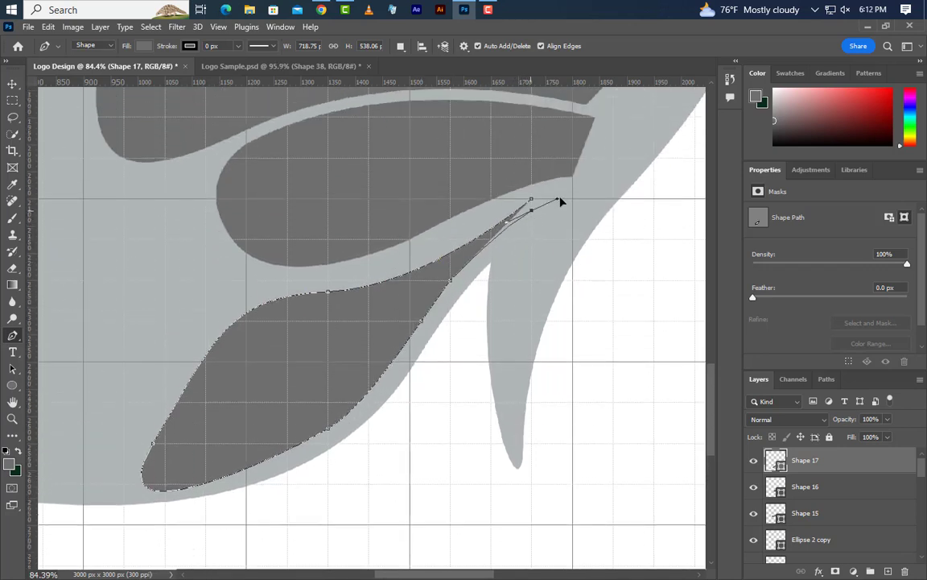
left_click_drag(561, 201, 561, 190)
- Draw a slanted oval cell with the Pen tool beside the lowest lower-wing cell, about 337 px wide and 428 px tall
scroll(514, 304, "down", 5)
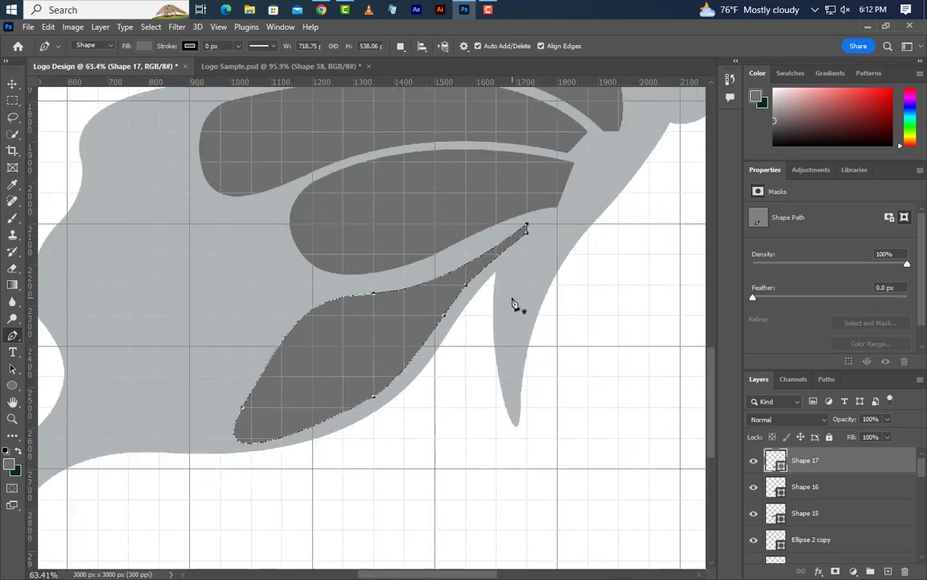
scroll(513, 305, "down", 2)
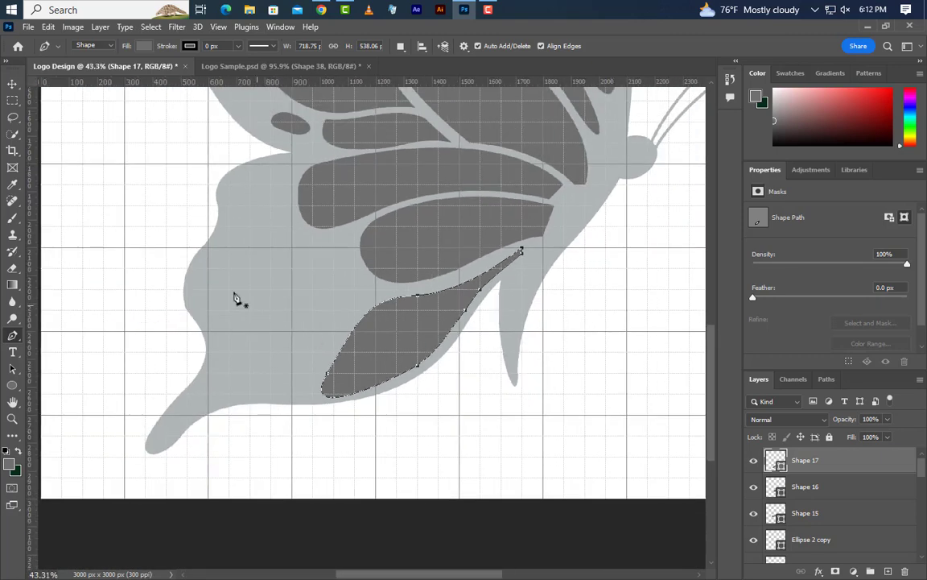
scroll(214, 292, "up", 4)
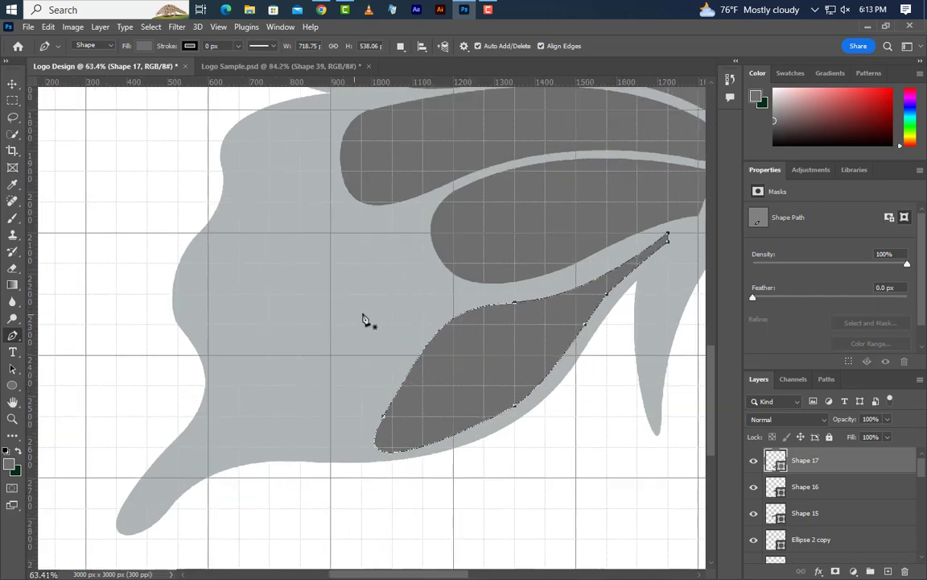
left_click(393, 280)
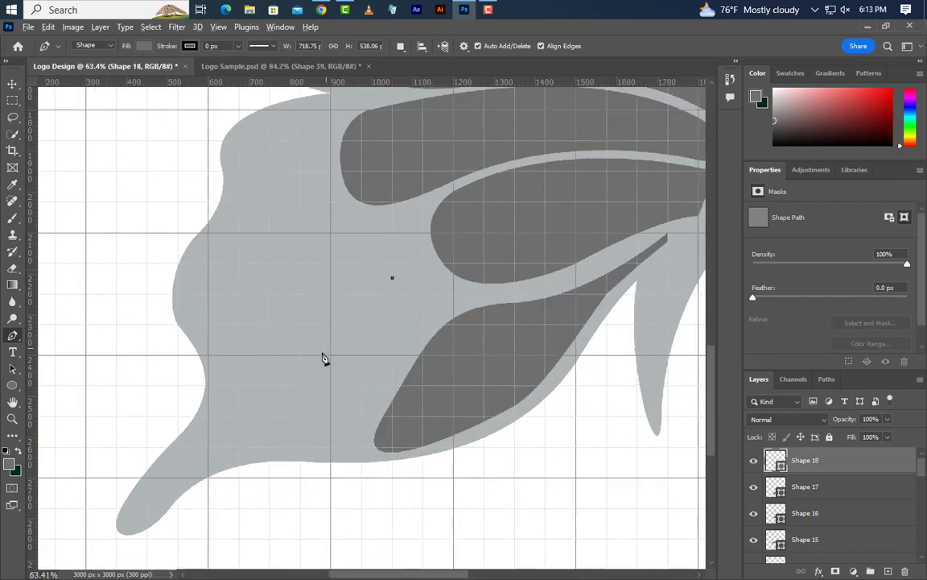
scroll(322, 358, "up", 2)
left_click(294, 397)
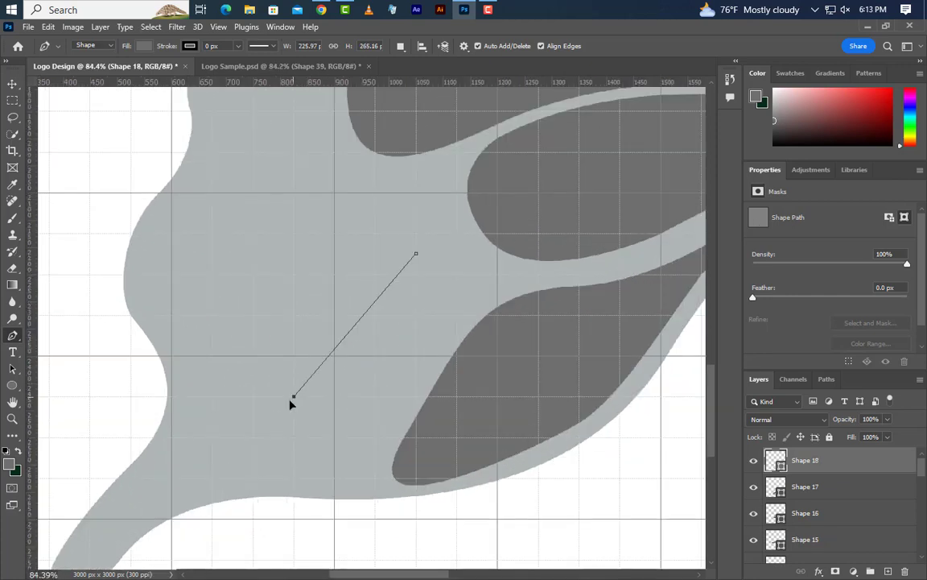
left_click_drag(268, 427, 263, 473)
left_click_drag(263, 473, 264, 474)
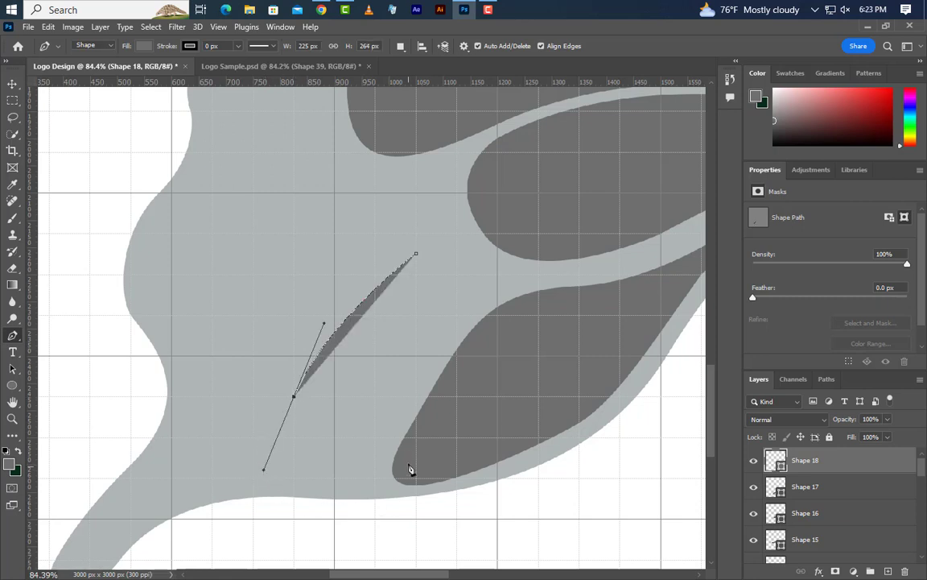
left_click_drag(387, 437, 455, 374)
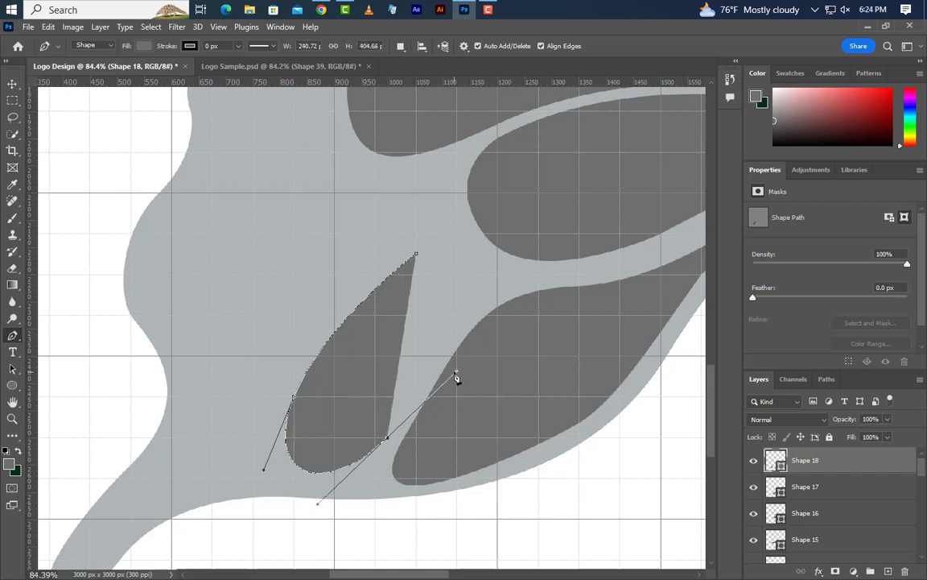
left_click(469, 278)
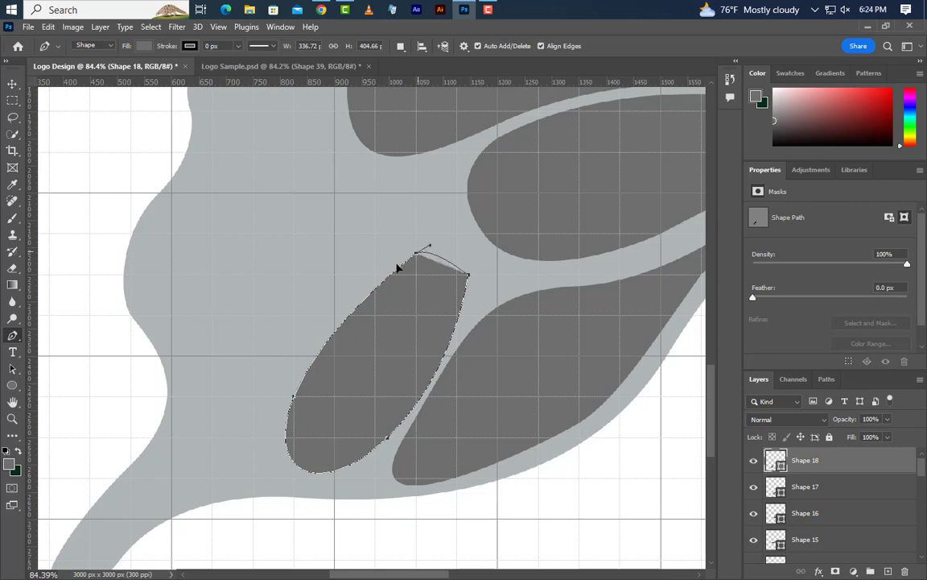
left_click_drag(397, 268, 360, 294)
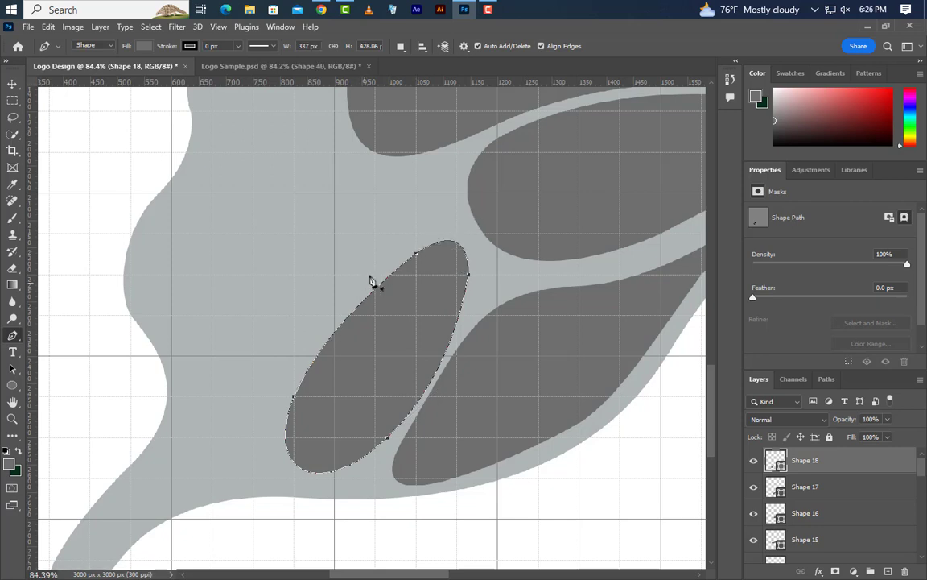
- Start a new Pen shape outside the slanted oval, with an arched upper edge about 525 px wide and 337 px tall ending in a corner point
left_click(456, 153)
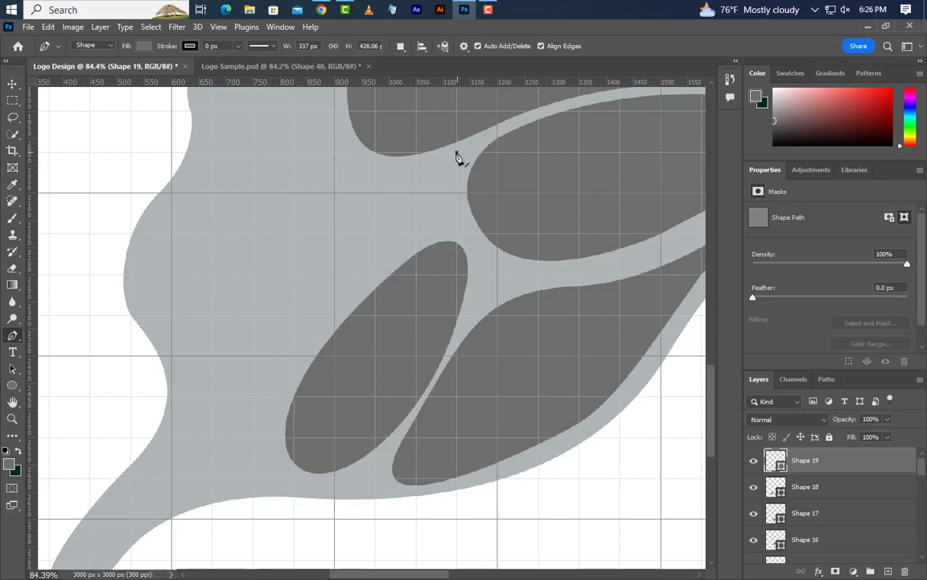
left_click(172, 335)
left_click_drag(172, 336, 112, 471)
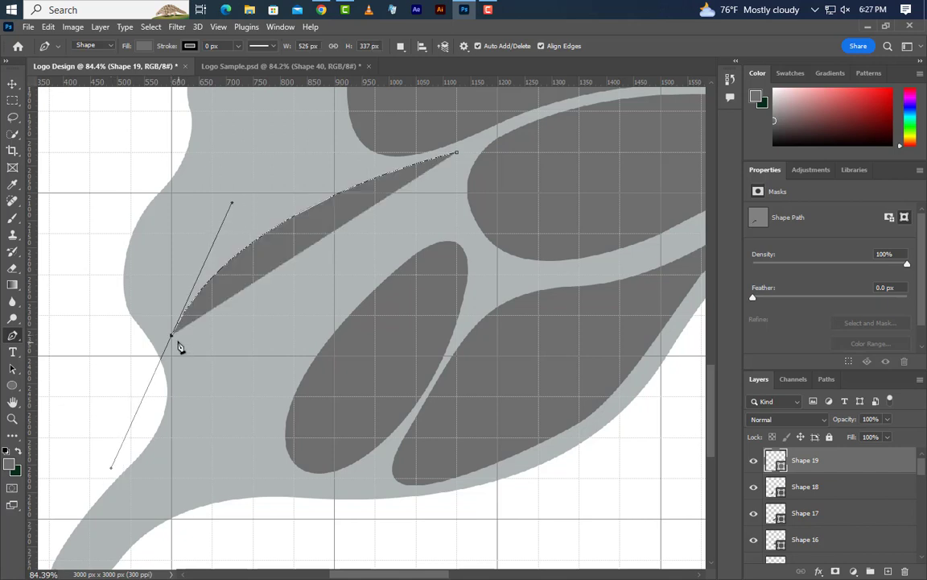
left_click(172, 336)
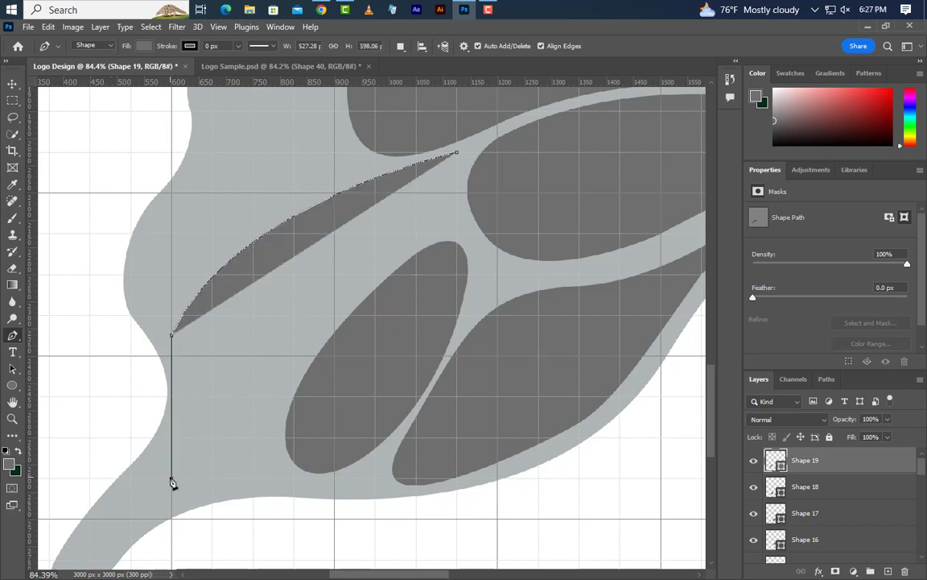
- Add a concave outer side, rounded bottom and inner edge following the oval, closing the shape with a concave end, about 525 px wide and 619 px tall
left_click_drag(171, 479, 112, 562)
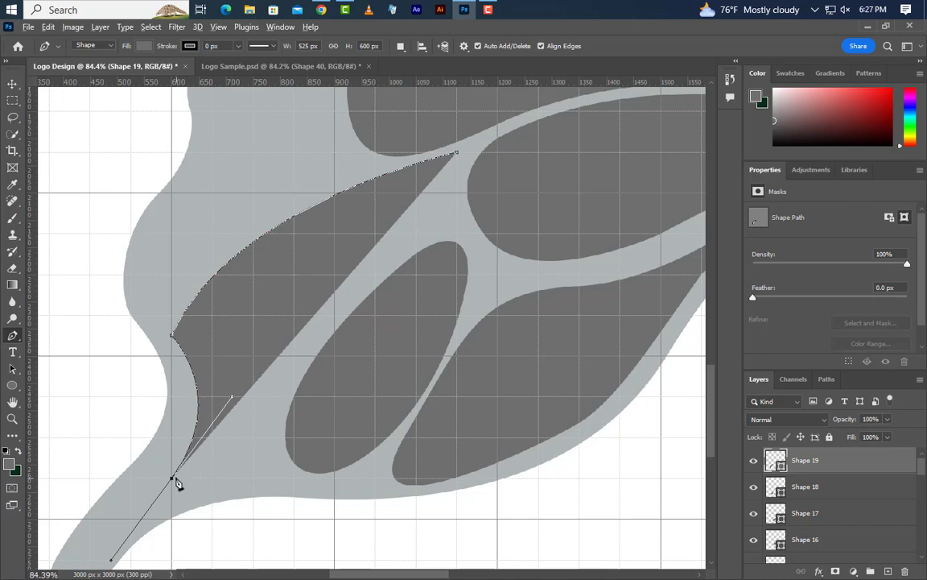
left_click(173, 480)
left_click_drag(260, 439, 294, 356)
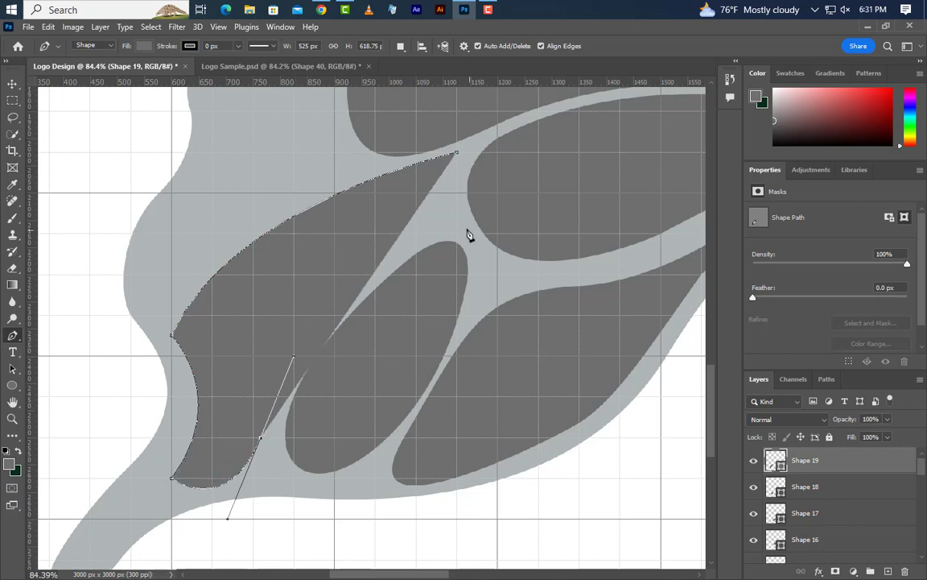
left_click_drag(456, 211, 598, 140)
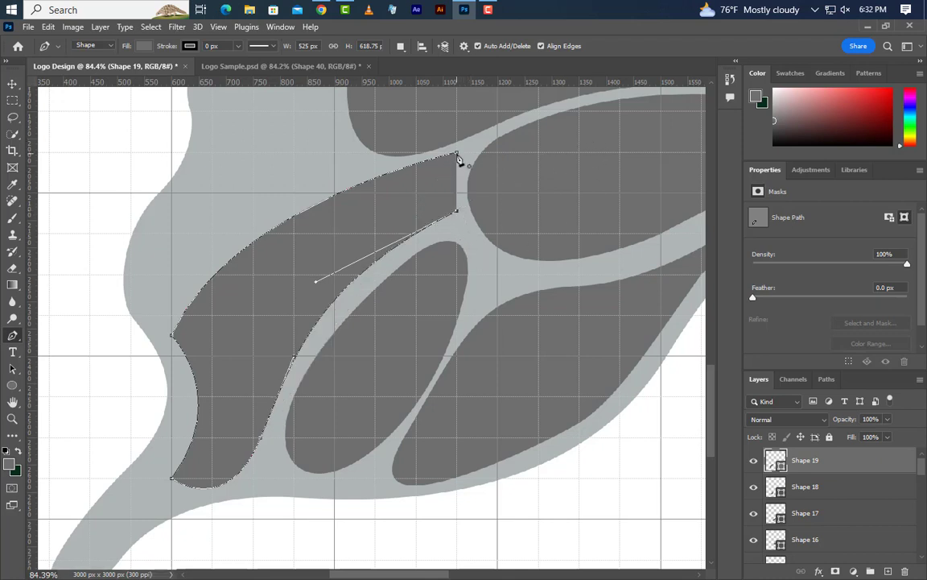
left_click_drag(456, 152, 476, 126)
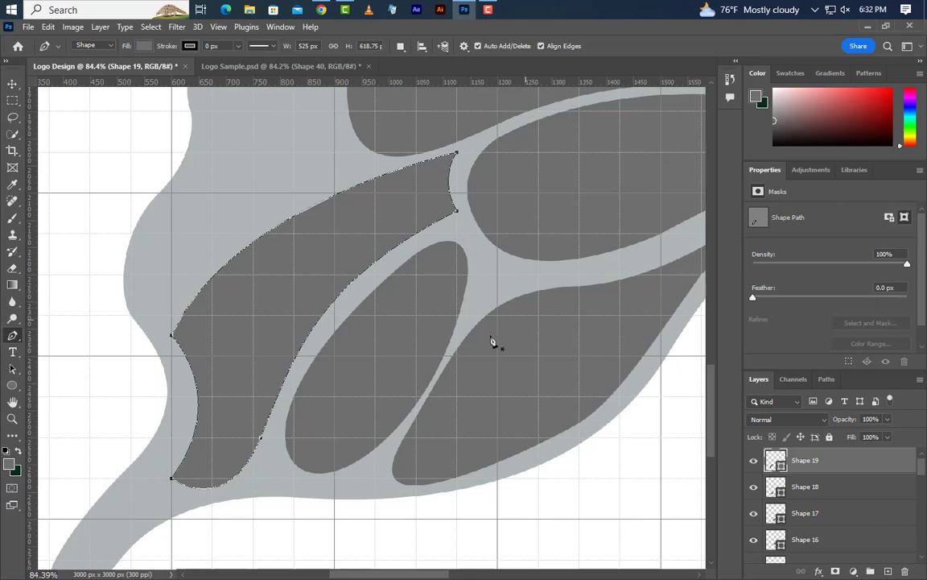
- Start a new Pen shape near the lower wing's outer margin, with its outer edge following the wavy contour, about 215 px wide
scroll(383, 352, "down", 5)
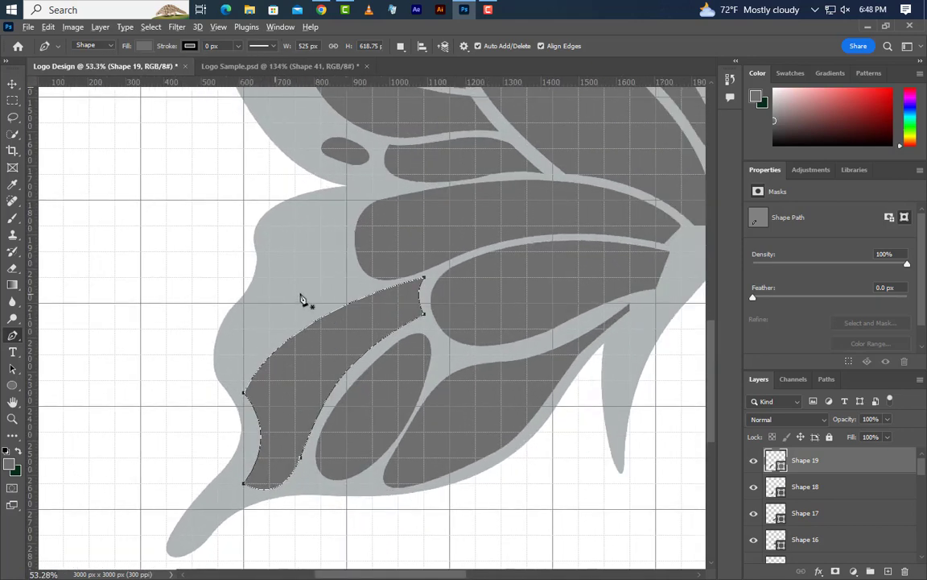
scroll(304, 300, "up", 4)
left_click(277, 253)
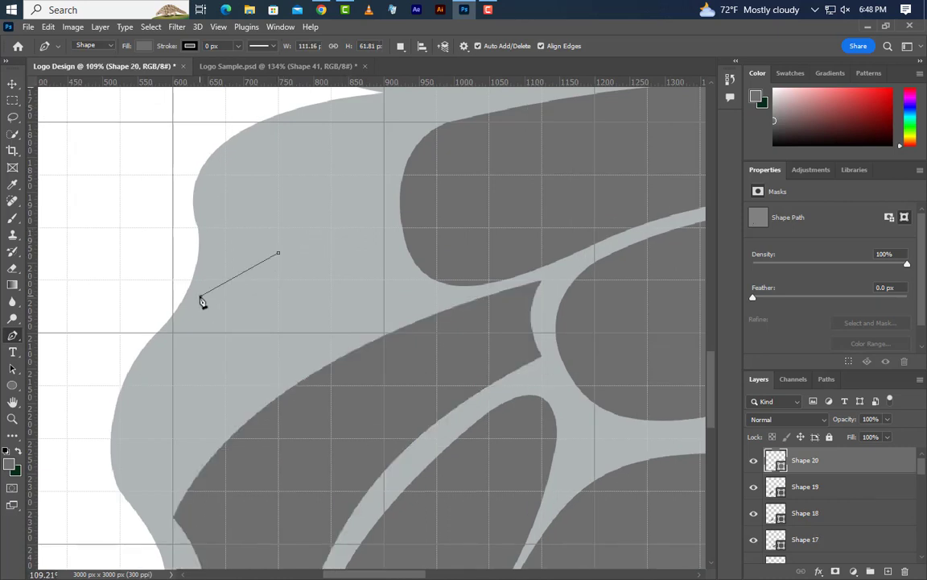
left_click_drag(200, 295, 164, 345)
left_click_drag(165, 344, 131, 398)
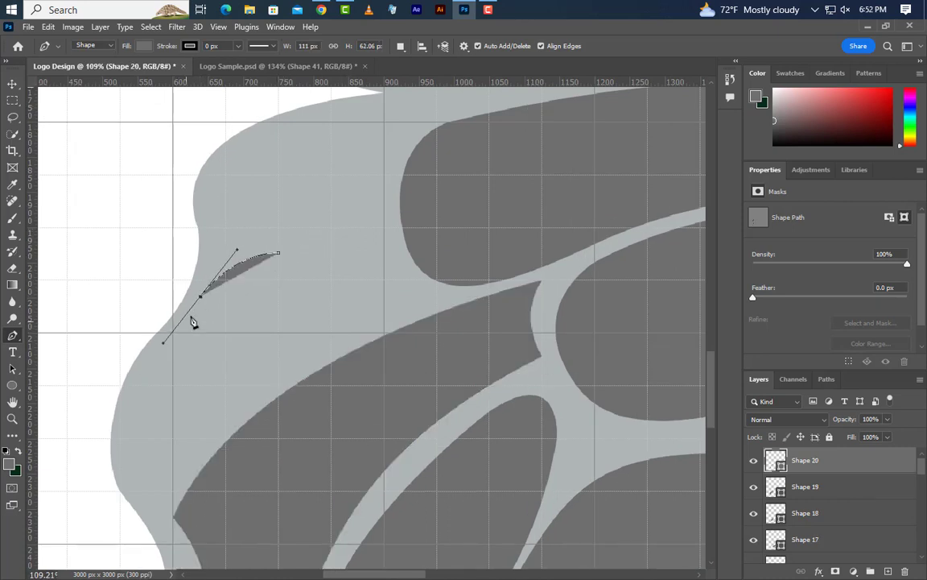
left_click(201, 296, "alt")
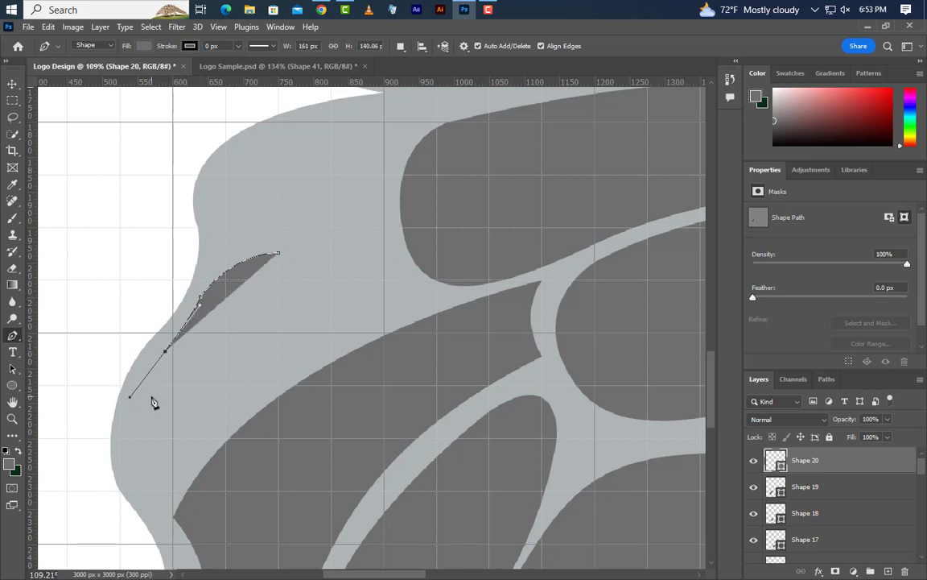
left_click(127, 436)
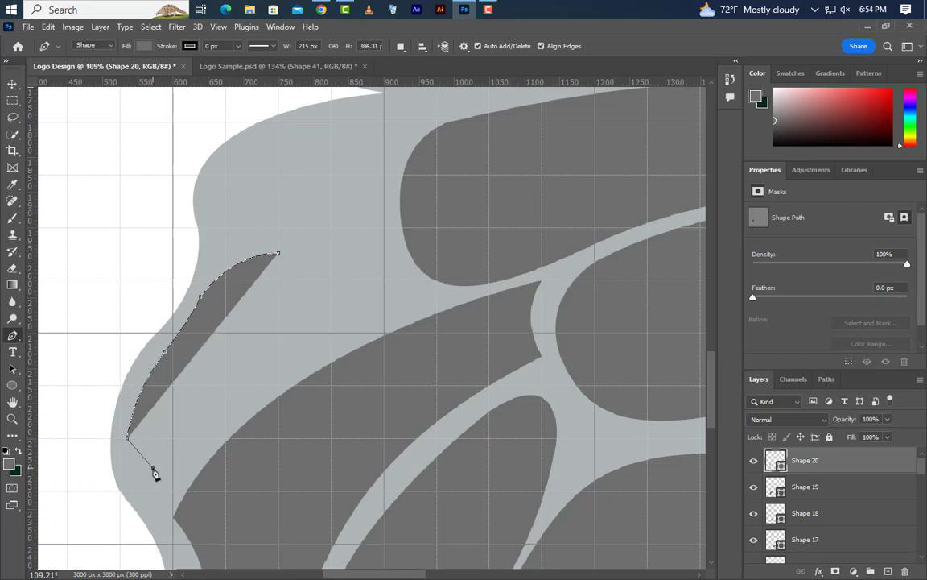
- Round the shape's lower end and draw its inner edge beside the long arched cell, closing it at about 263 px wide and 306 px tall
left_click_drag(153, 468, 181, 471)
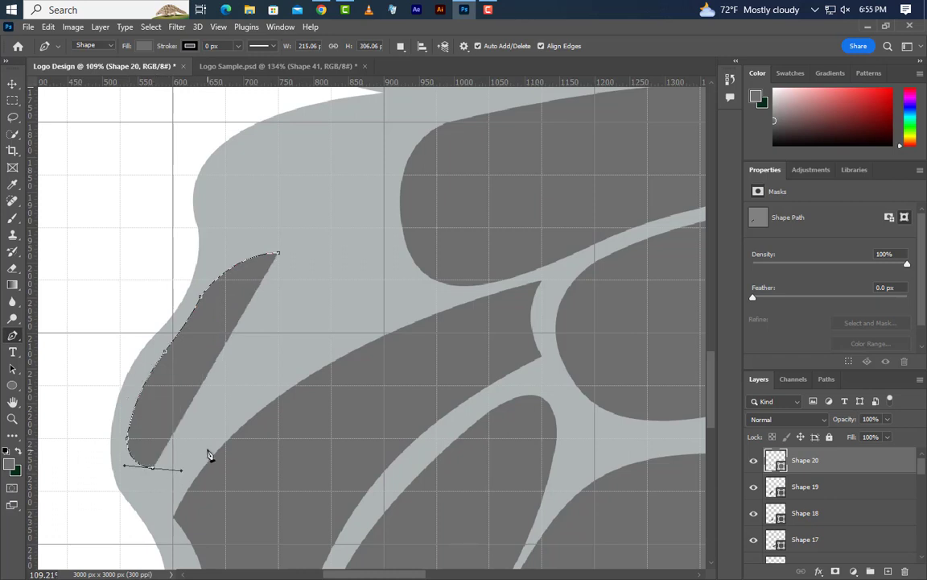
left_click(205, 449)
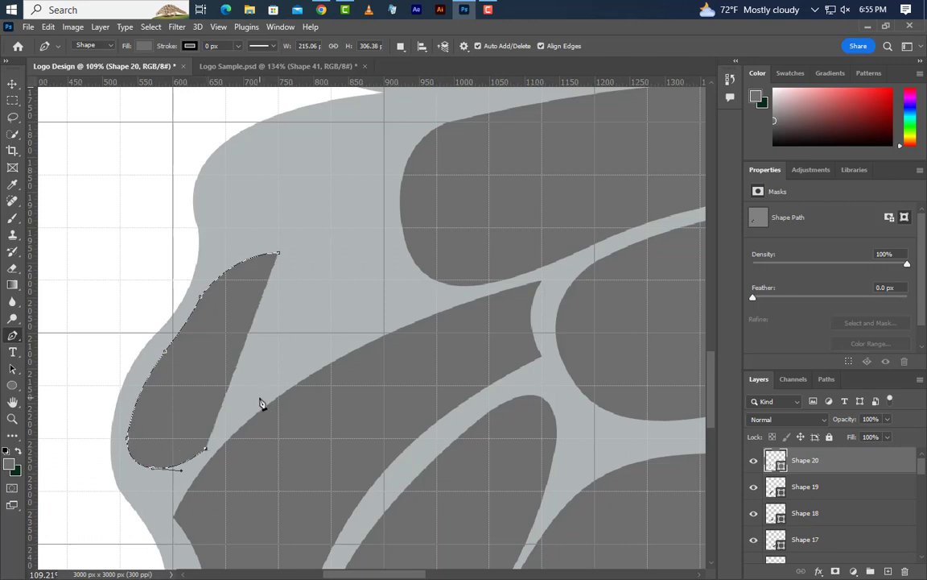
left_click_drag(260, 399, 284, 390)
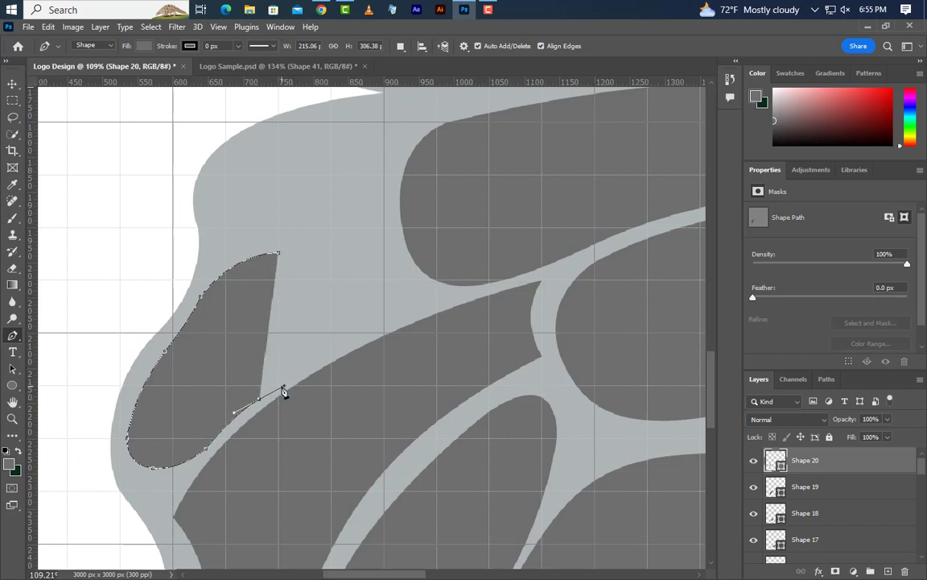
left_click_drag(313, 303, 309, 262)
left_click(312, 302)
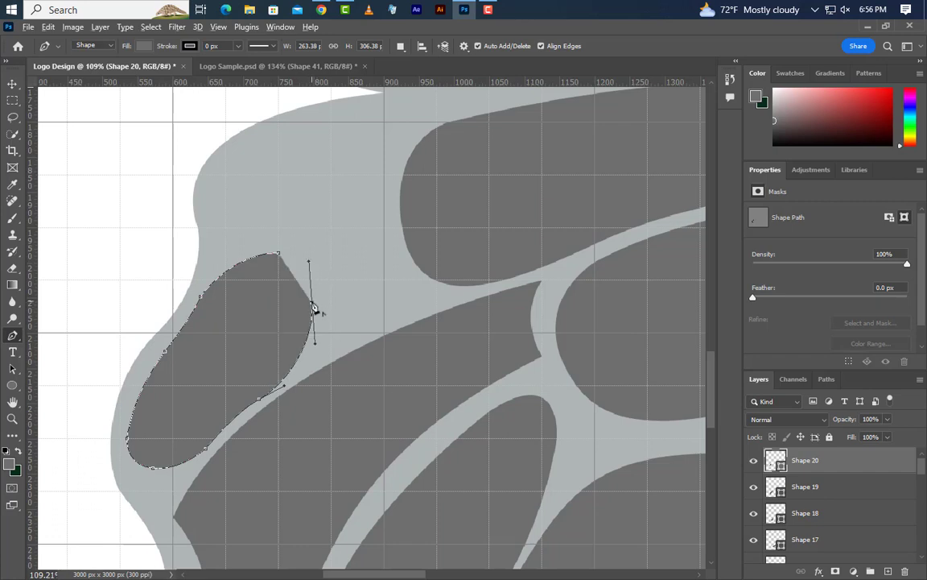
left_click_drag(278, 253, 239, 246)
scroll(228, 393, "down", 1)
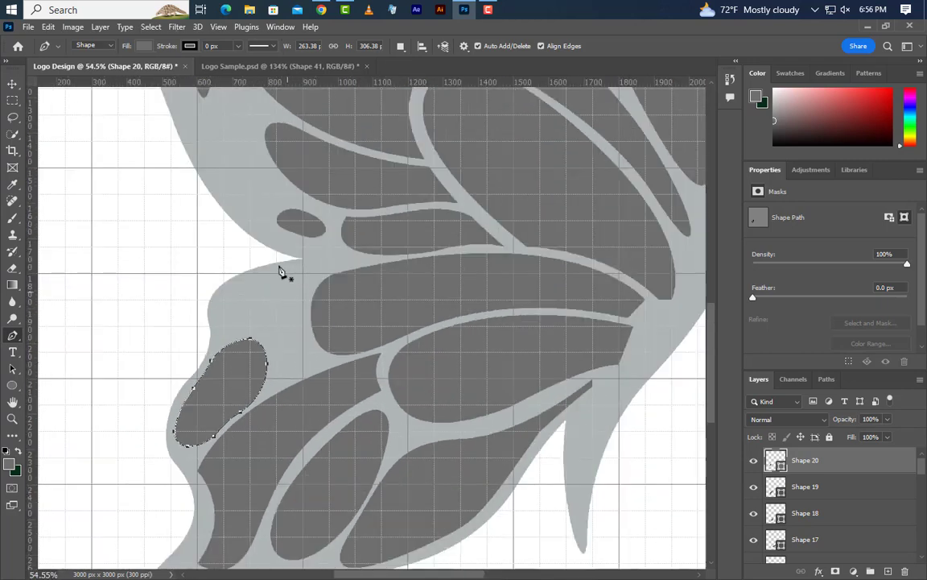
scroll(233, 316, "up", 5)
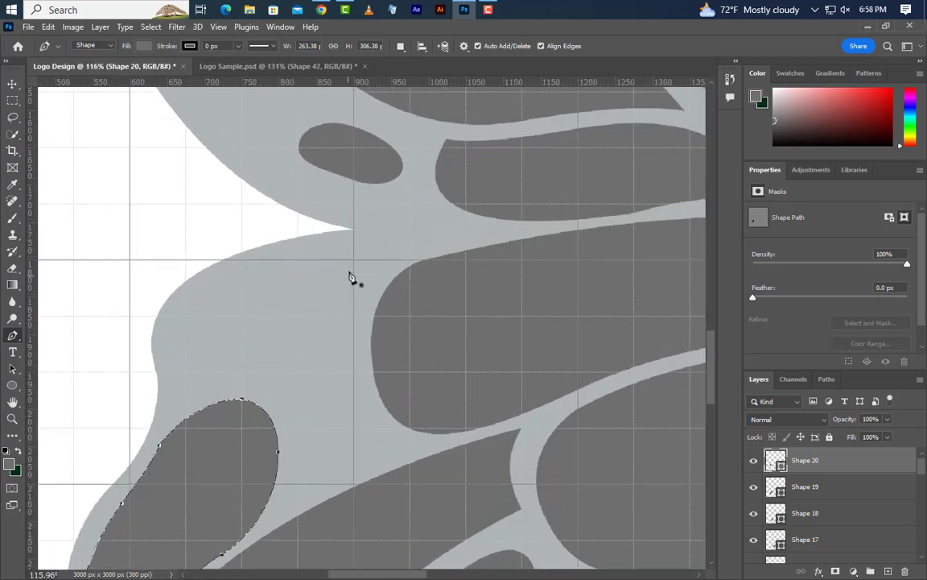
- Draw a closed, rounded Pen shape ending in a corner point inside the lower wing's uppermost outer lobe, about 249 px wide and 170 px tall
left_click(353, 253)
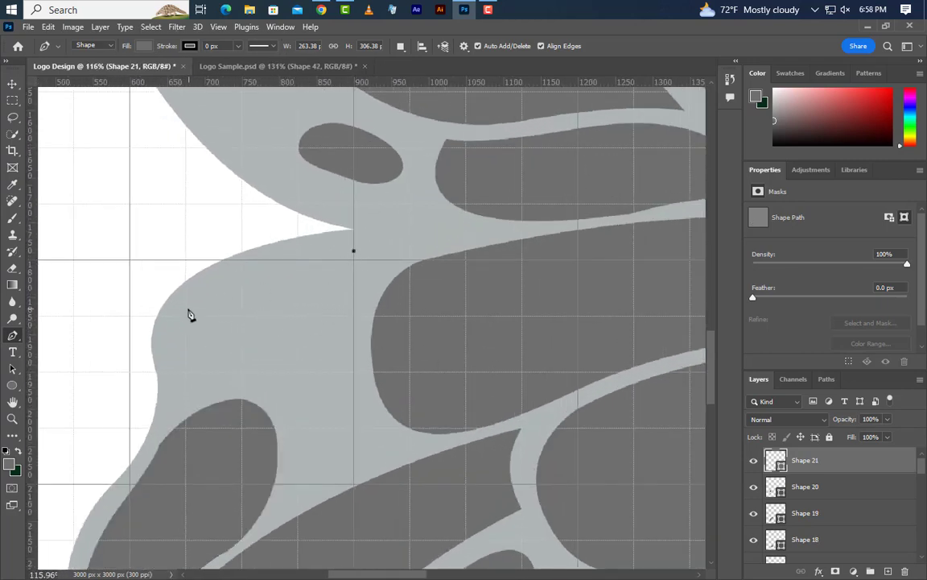
left_click_drag(186, 305, 143, 349)
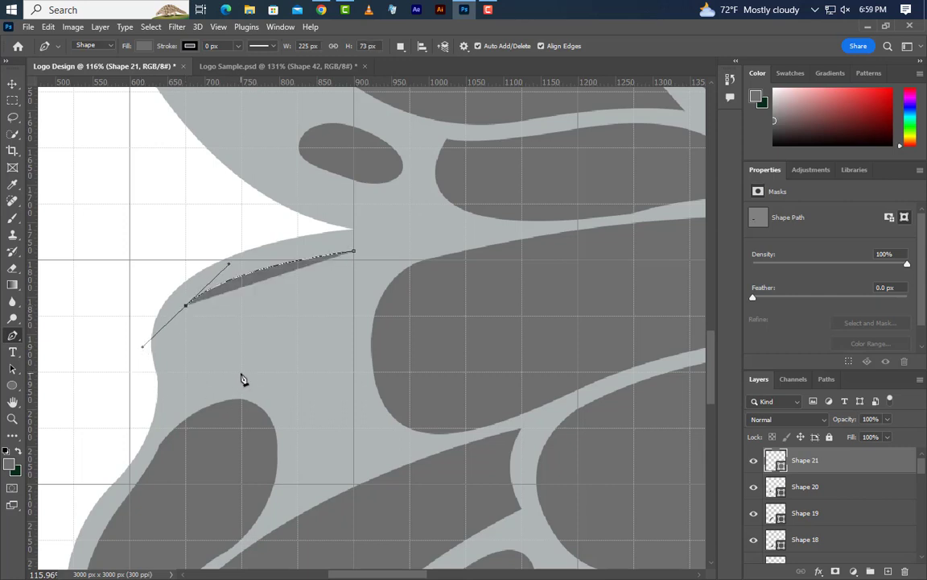
left_click_drag(241, 373, 298, 349)
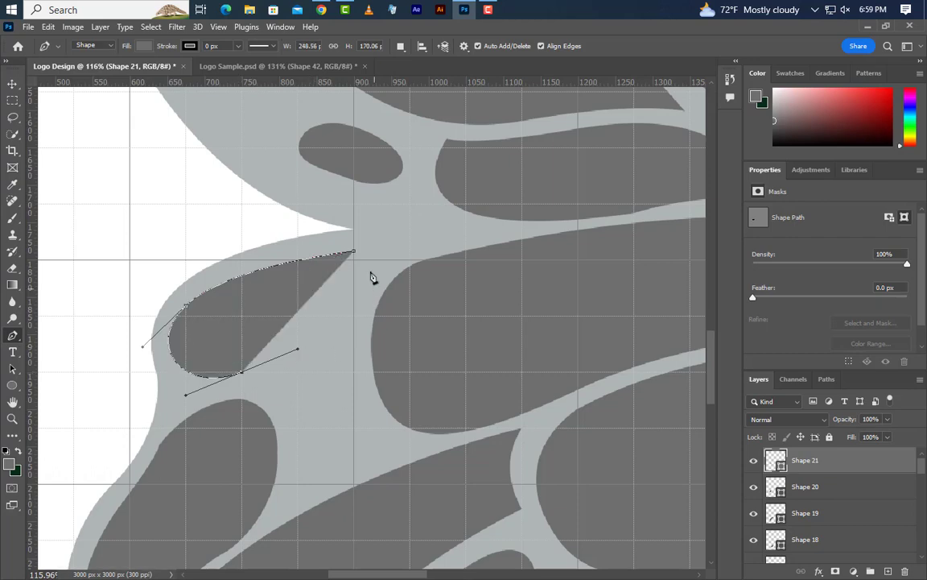
left_click_drag(355, 256, 346, 195)
scroll(238, 352, "down", 5)
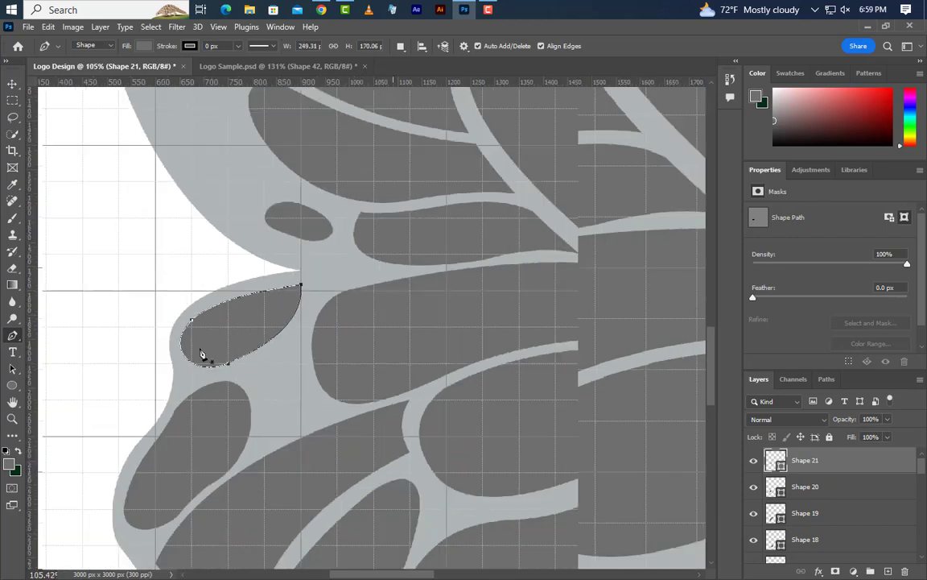
scroll(235, 328, "down", 2)
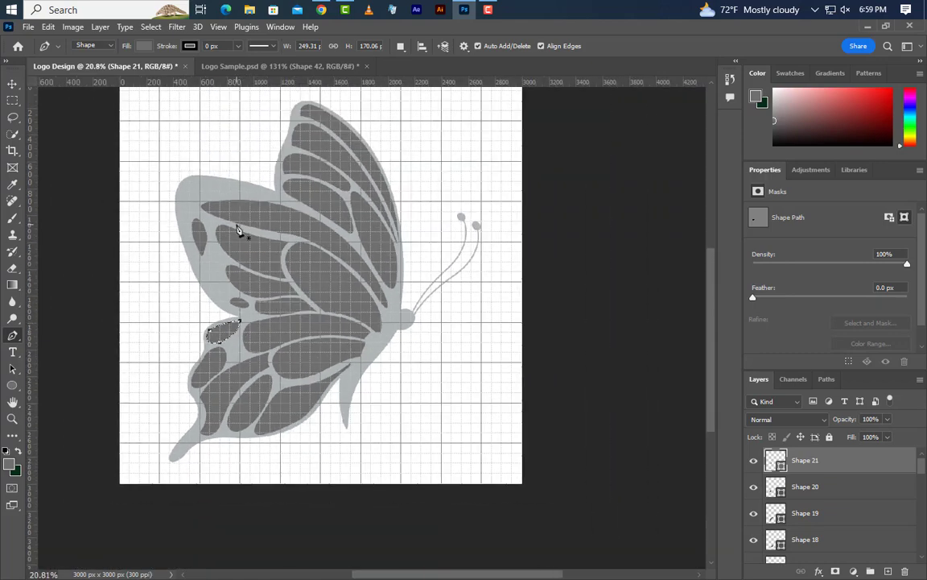
scroll(242, 233, "down", 2)
scroll(245, 274, "up", 1)
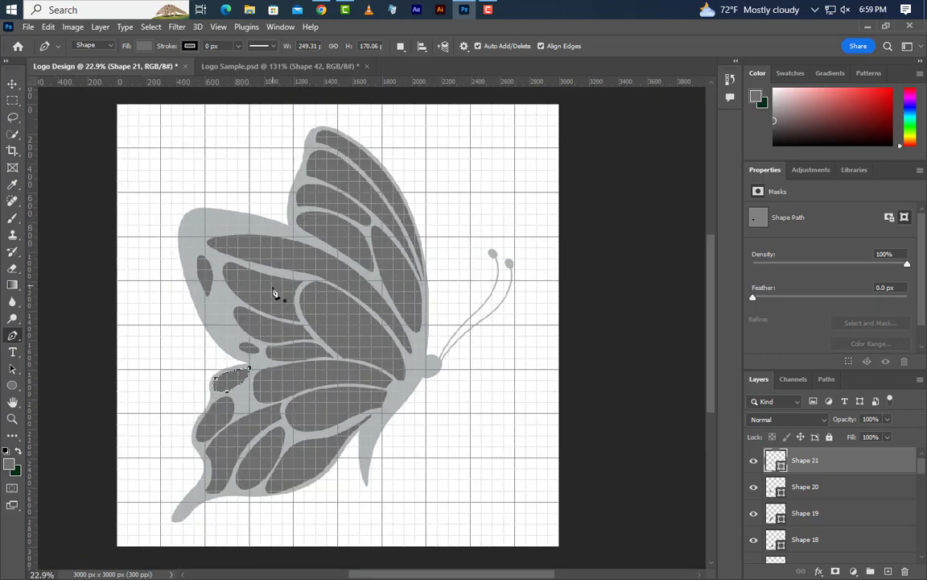
scroll(275, 292, "up", 2)
- Group all the dark wing-cell and spot layers from Shape 21 down to Shape 5, including both ellipses
left_click_drag(844, 369, 849, 257)
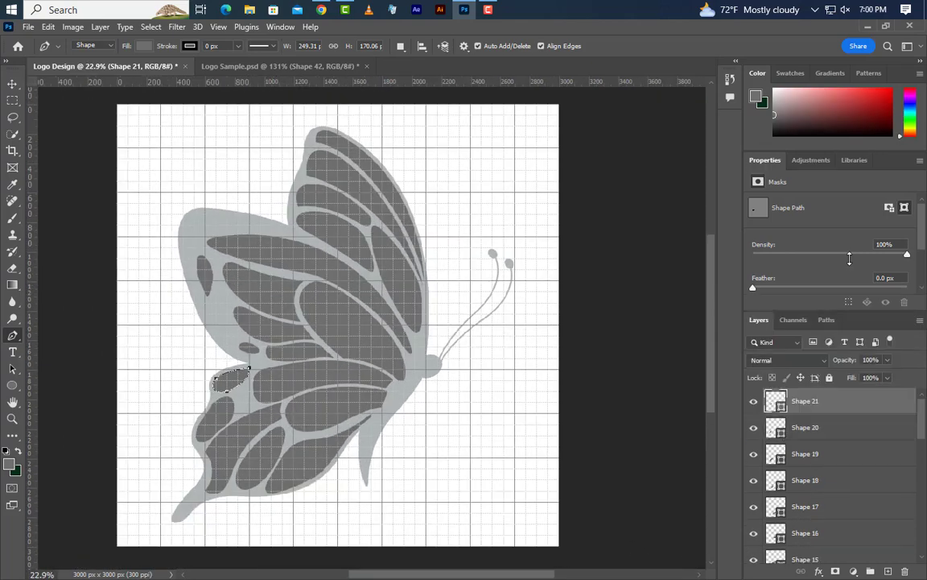
left_click(845, 435, "ctrl")
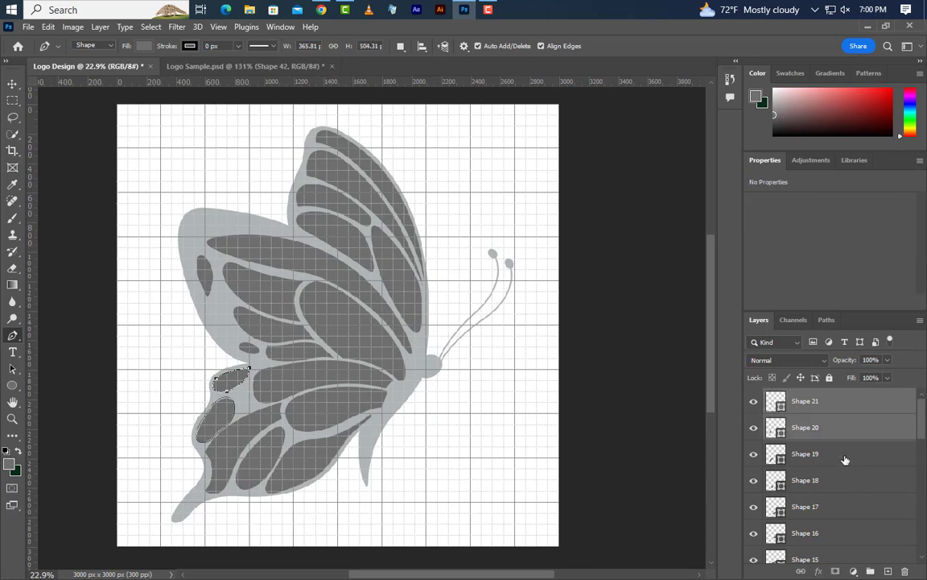
left_click(844, 459, "ctrl")
left_click(846, 488, "ctrl")
left_click(842, 513, "ctrl")
left_click(846, 537, "ctrl")
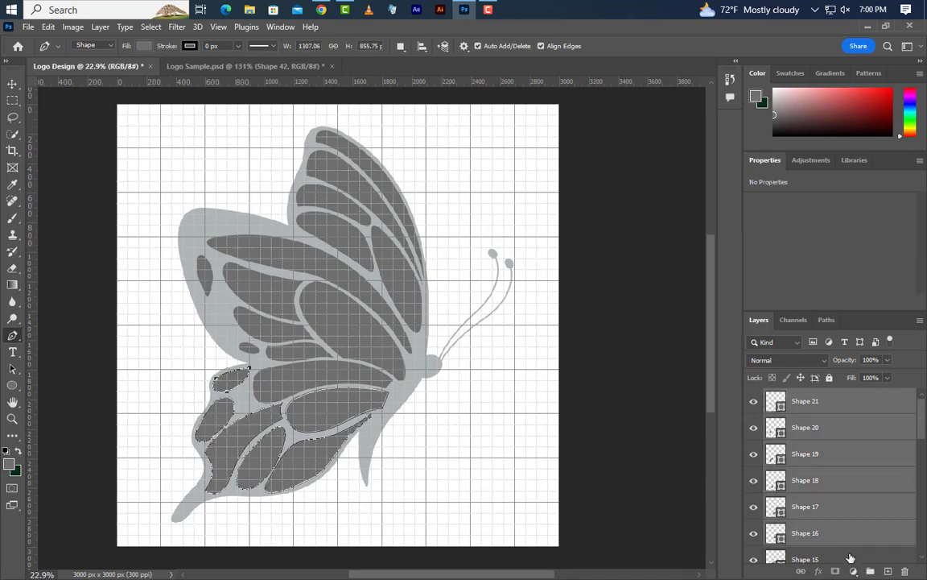
left_click(846, 558, "ctrl")
scroll(858, 532, "down", 3)
left_click(847, 456, "ctrl")
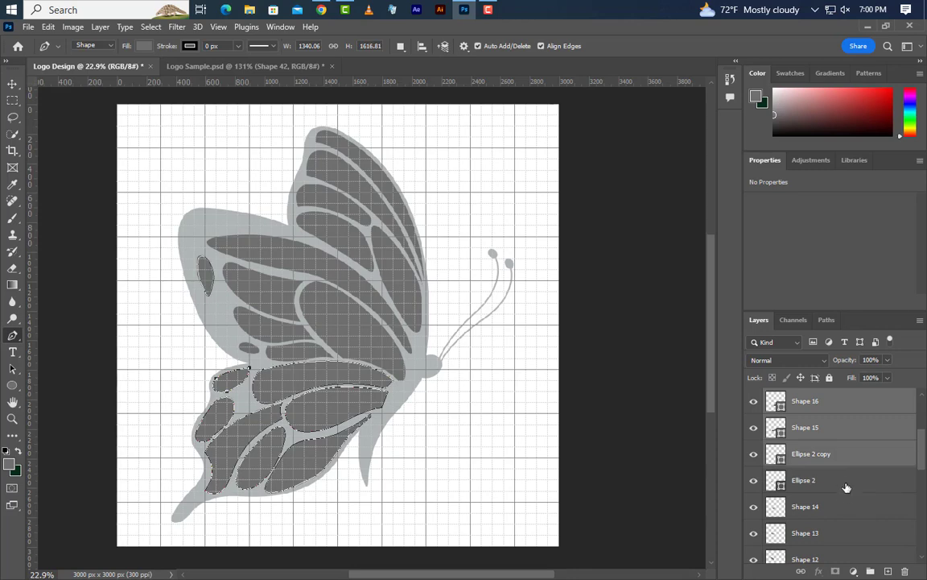
left_click(847, 481, "ctrl")
left_click(846, 508, "ctrl")
left_click(845, 535, "ctrl")
left_click(845, 557, "ctrl")
scroll(848, 553, "down", 3)
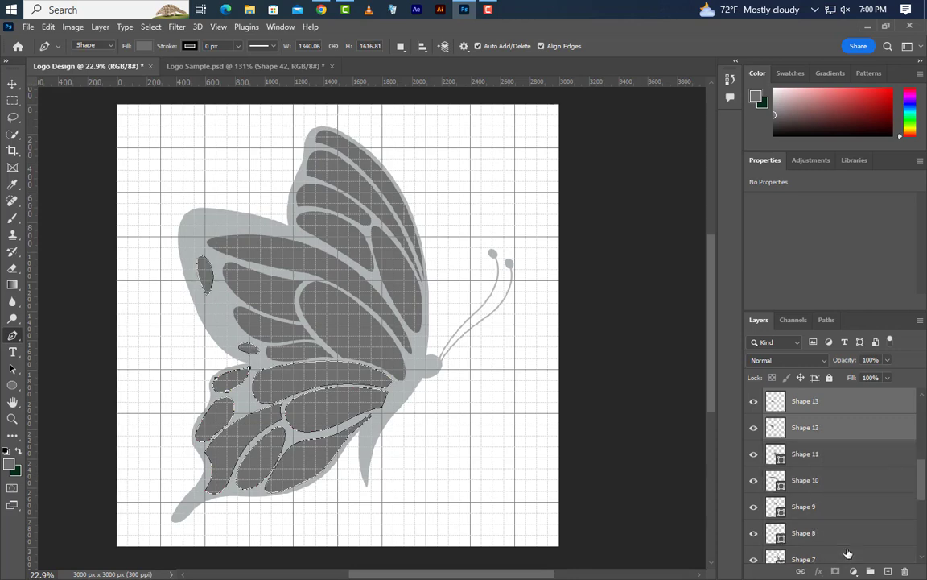
left_click(842, 455, "ctrl")
left_click(842, 481, "ctrl")
left_click(841, 508, "ctrl")
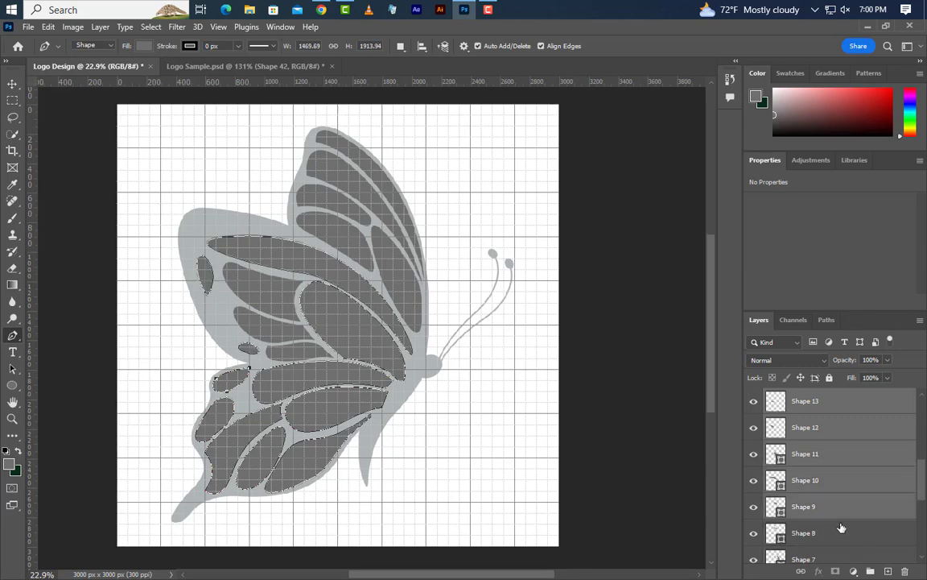
left_click(842, 535, "ctrl")
scroll(843, 540, "down", 3)
left_click(837, 456, "ctrl")
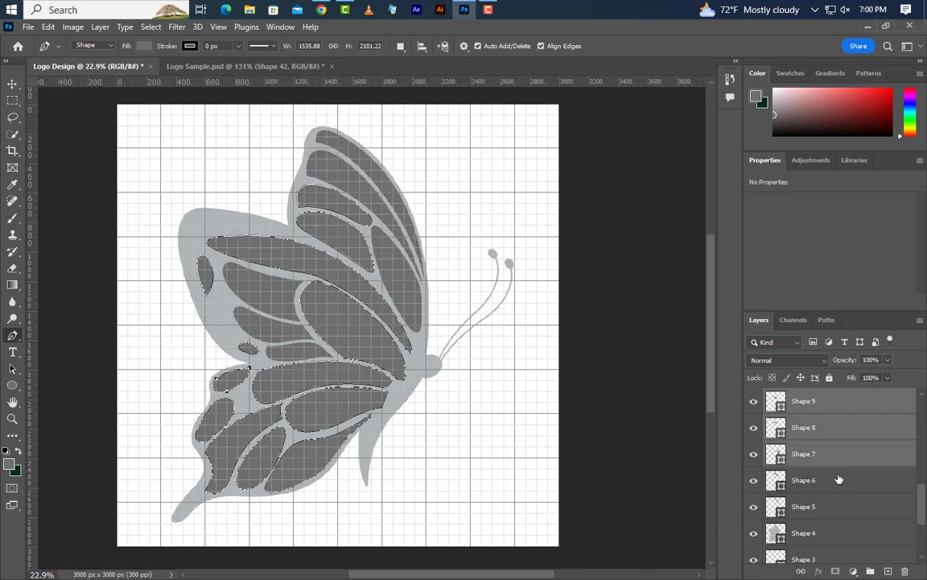
left_click(838, 483, "ctrl")
left_click(842, 509, "ctrl")
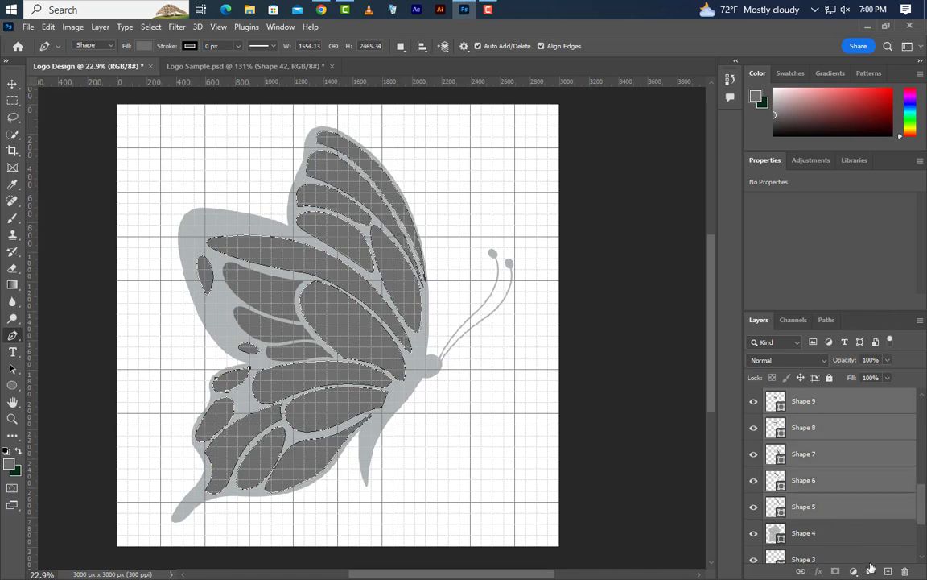
left_click(870, 571)
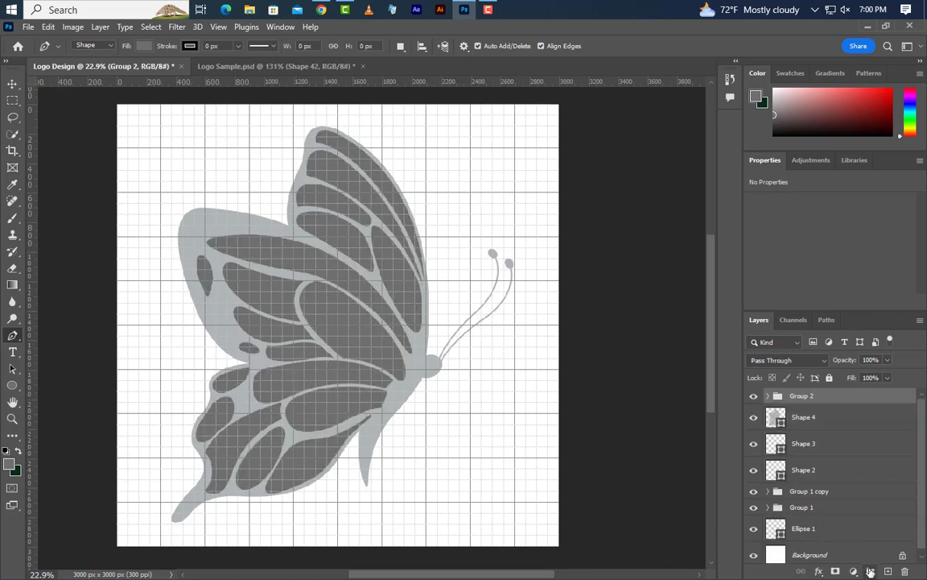
- Duplicate the wing-cell group as Group 2 copy within the Logo Design document and hide the original group
right_click(863, 401)
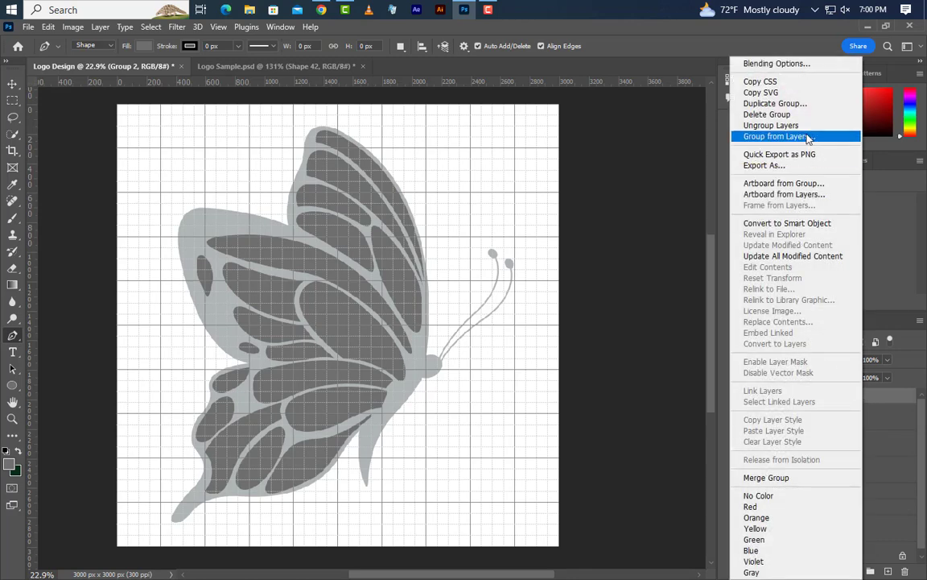
left_click(808, 105)
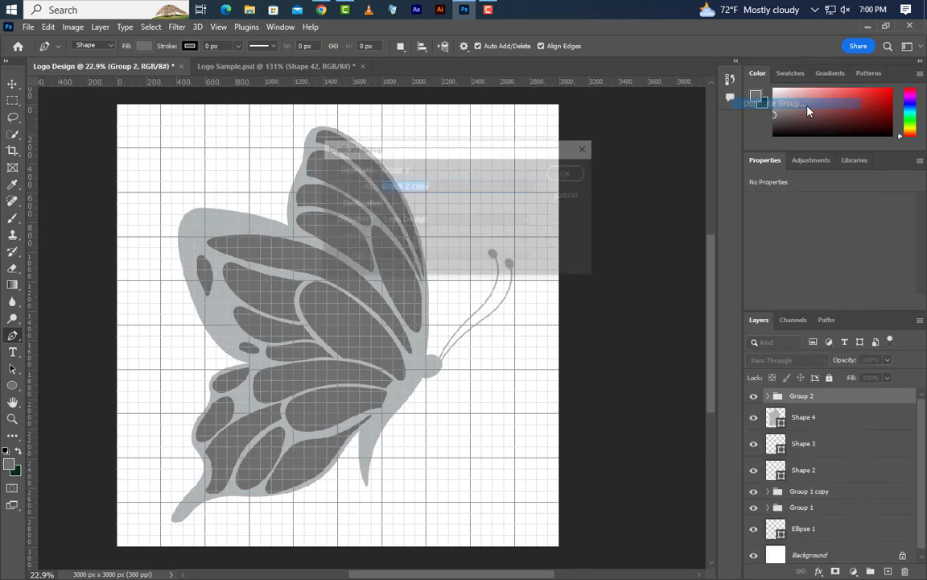
left_click(569, 174)
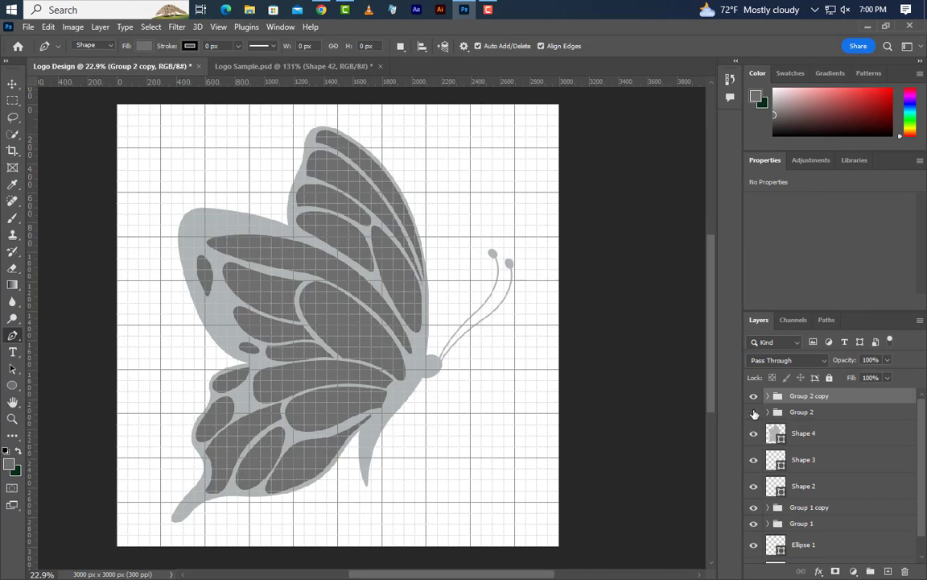
left_click(754, 412)
- Convert the duplicated wing-cell group to a smart object and load its outlines as a selection
right_click(870, 398)
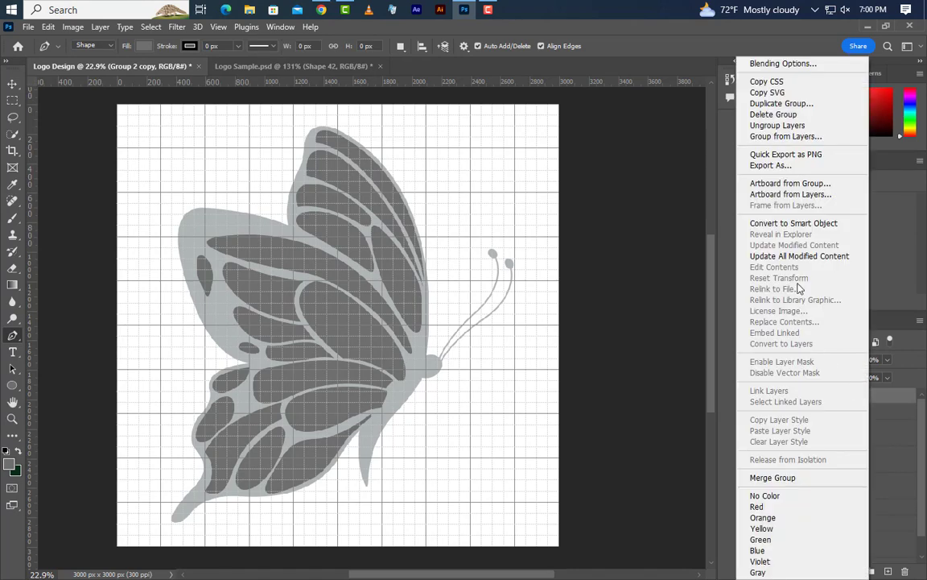
left_click(797, 225)
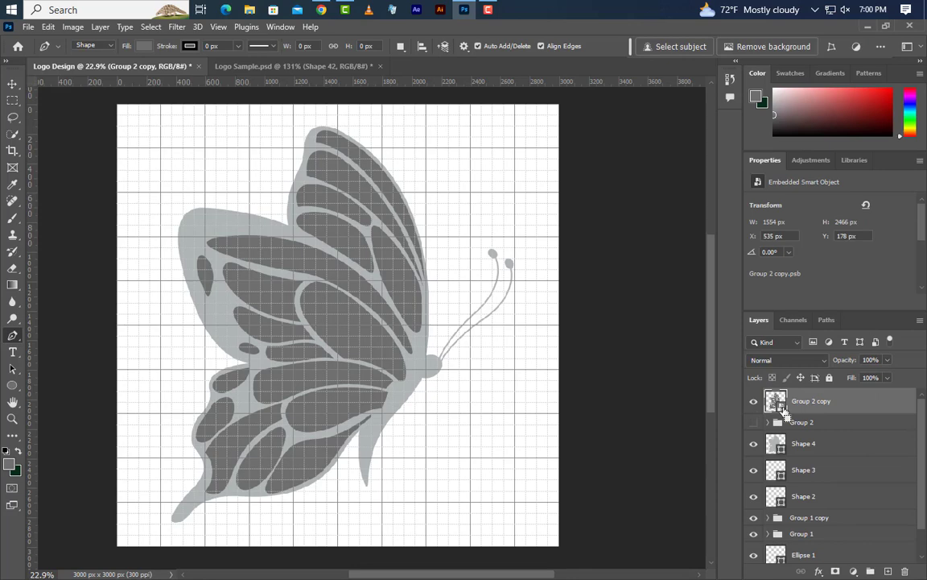
key("ctrl")
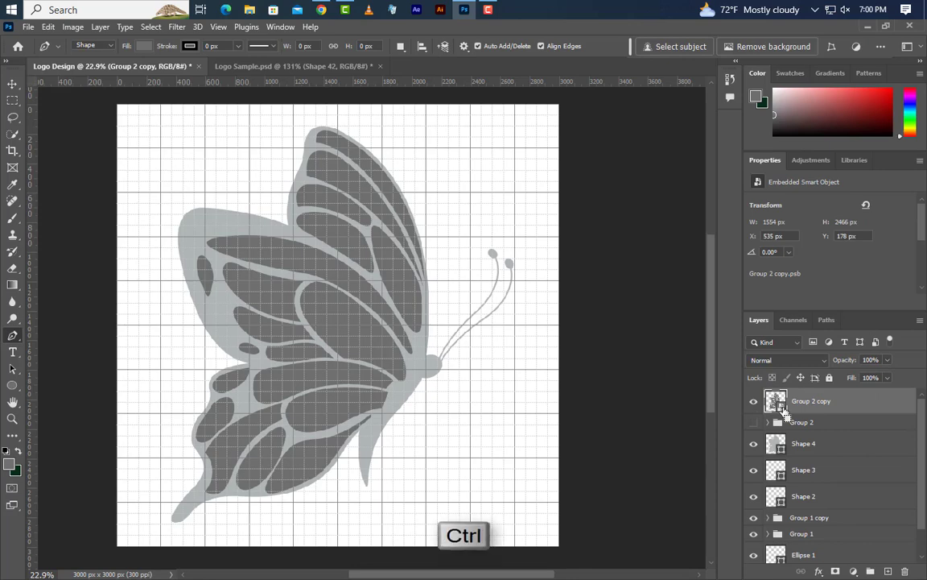
left_click(777, 403, "ctrl")
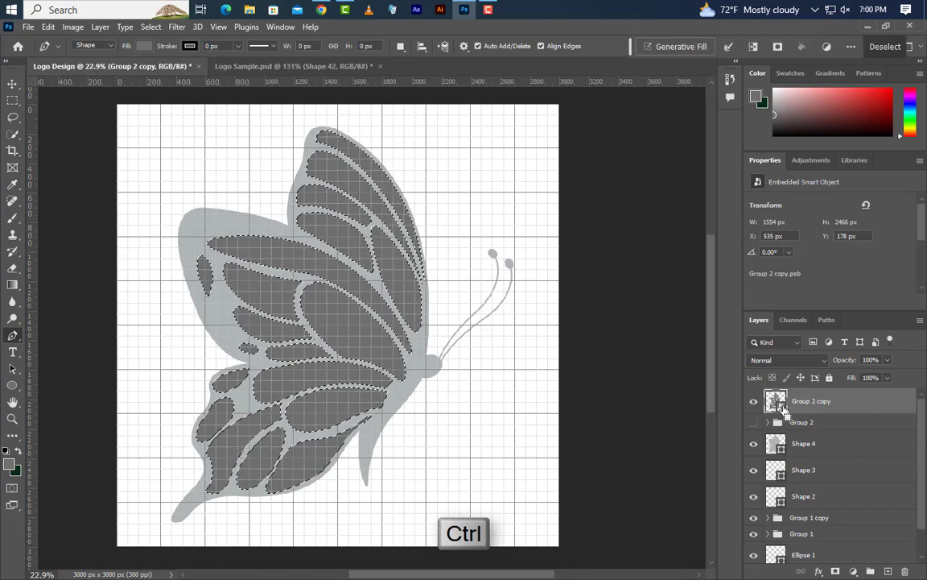
- Delete the smart object copy and cut the selected cell areas out of the rasterized Shape 4 wing layer, clearing the selection
left_click(904, 573)
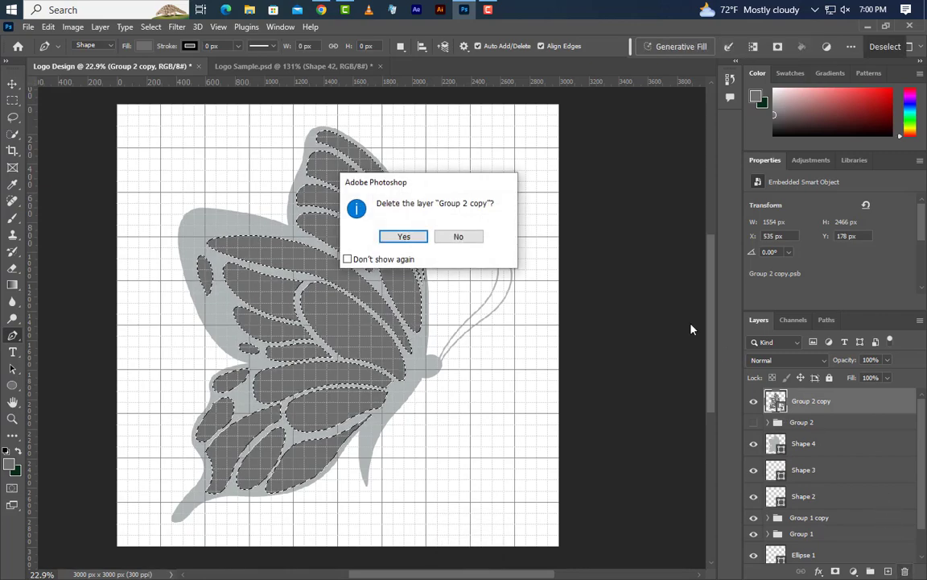
left_click(420, 240)
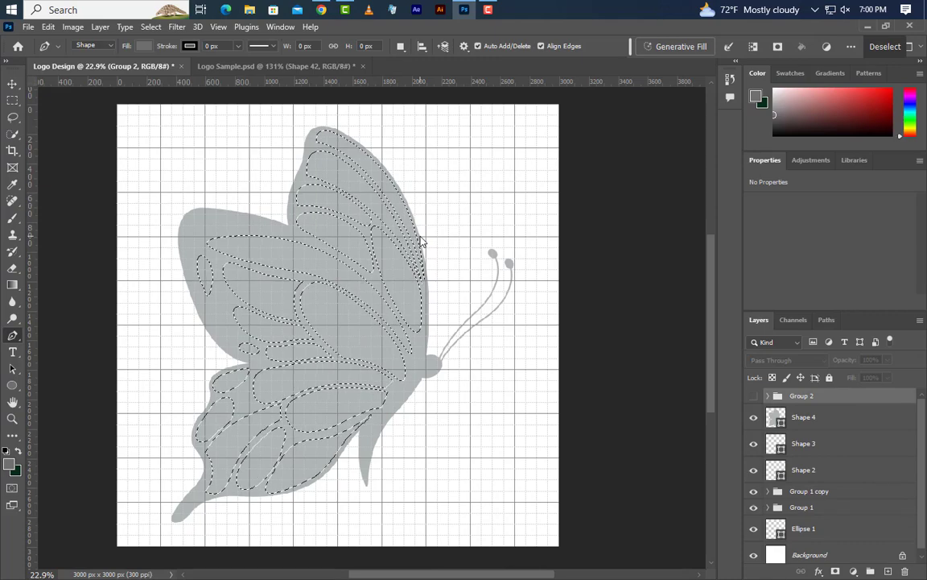
left_click(841, 420)
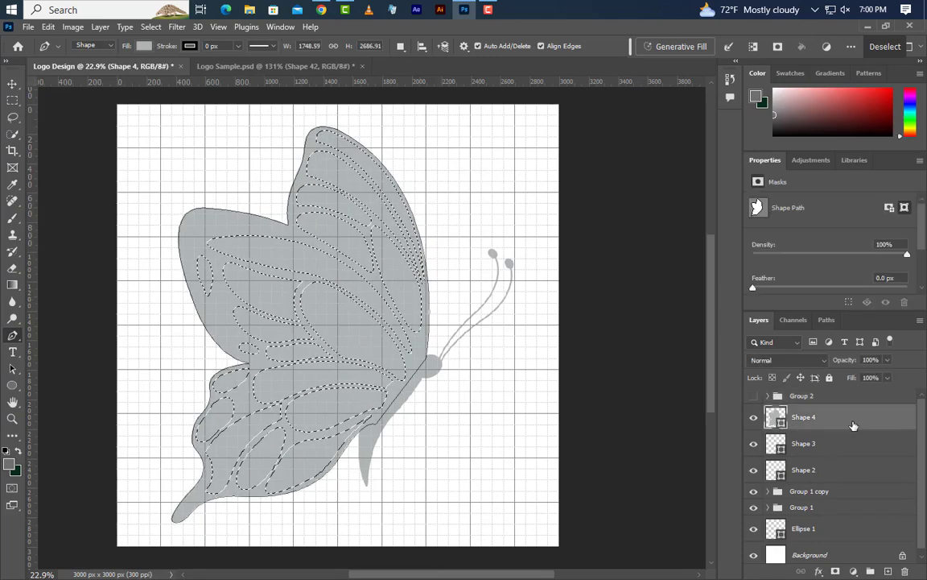
right_click(847, 422)
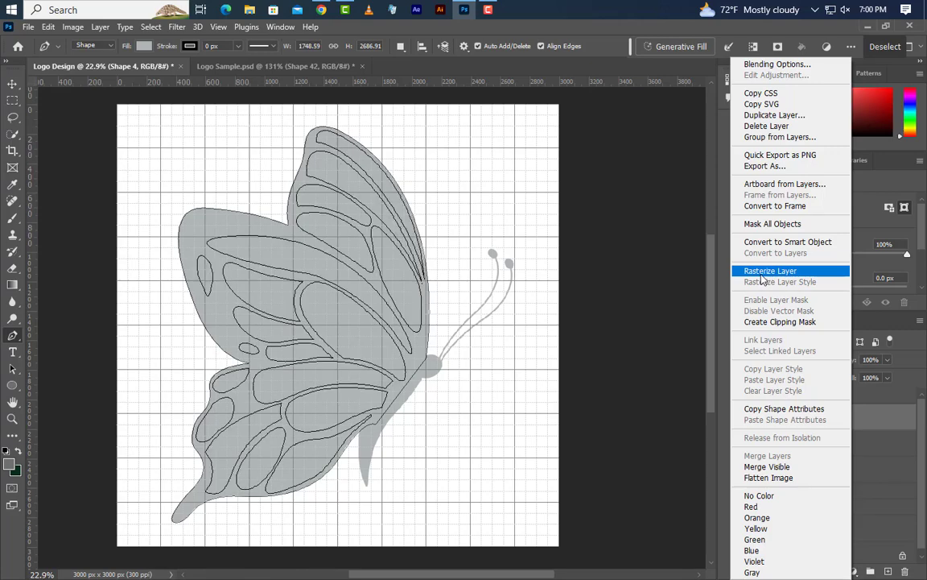
left_click(761, 272)
key("Delete")
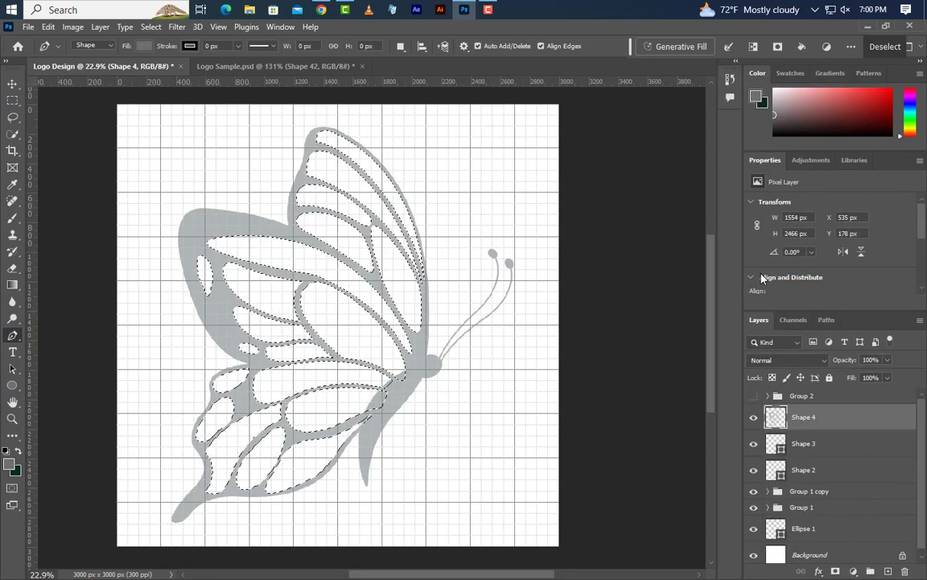
key("ctrl+d")
- Group all the visible butterfly layers from Shape 4 down to Ellipse 1, leaving out the hidden cell group and the background
key("v")
left_click(848, 445, "ctrl")
left_click(840, 477, "ctrl")
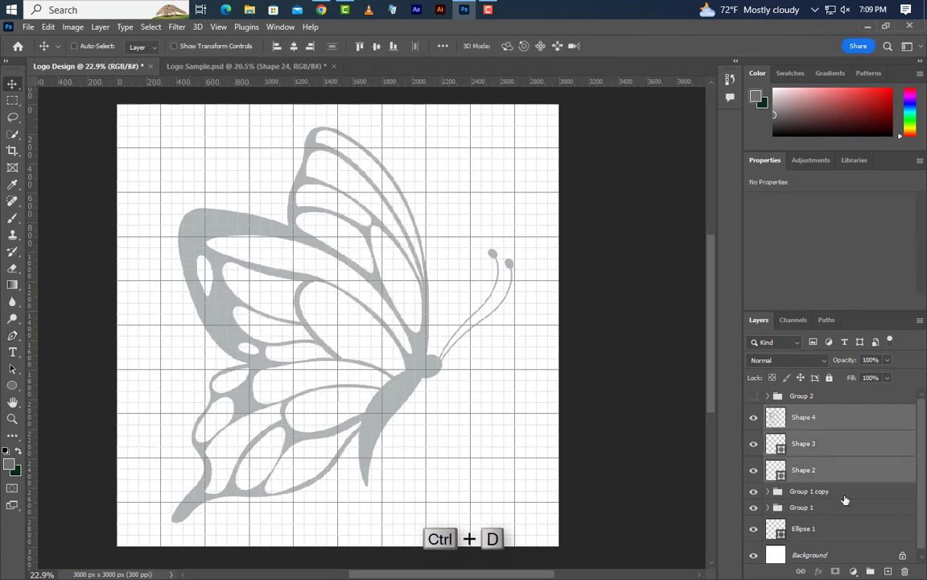
left_click(845, 493, "ctrl")
left_click(843, 510, "ctrl")
left_click(852, 530, "ctrl")
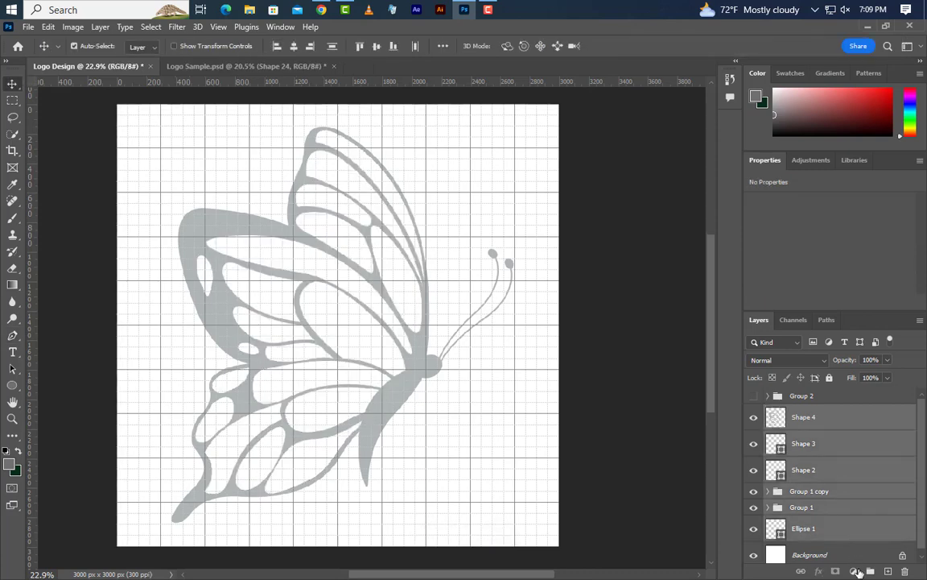
left_click(870, 571)
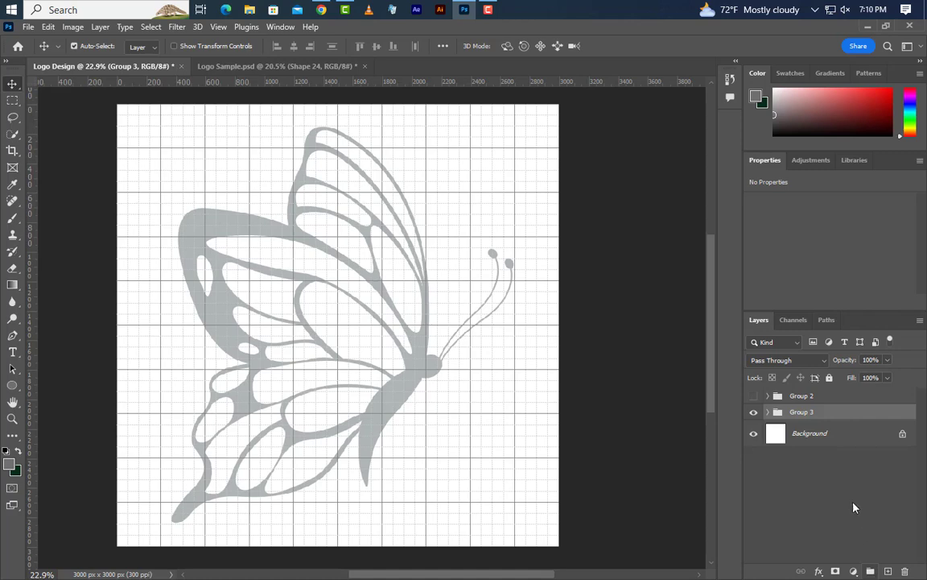
- Move the butterfly group toward the canvas's left edge and scale it proportionally to about 54.72%
key("ctrl+t")
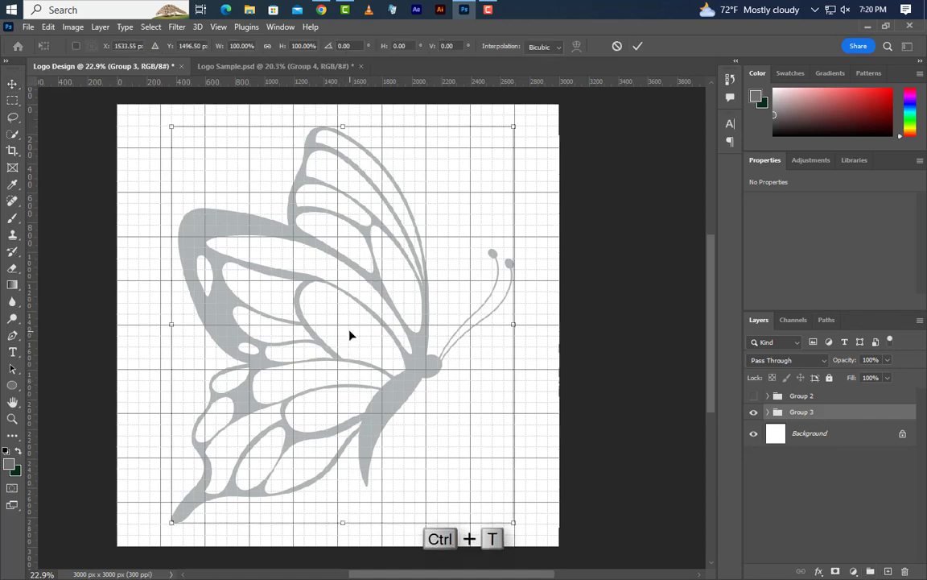
left_click_drag(351, 333, 309, 337)
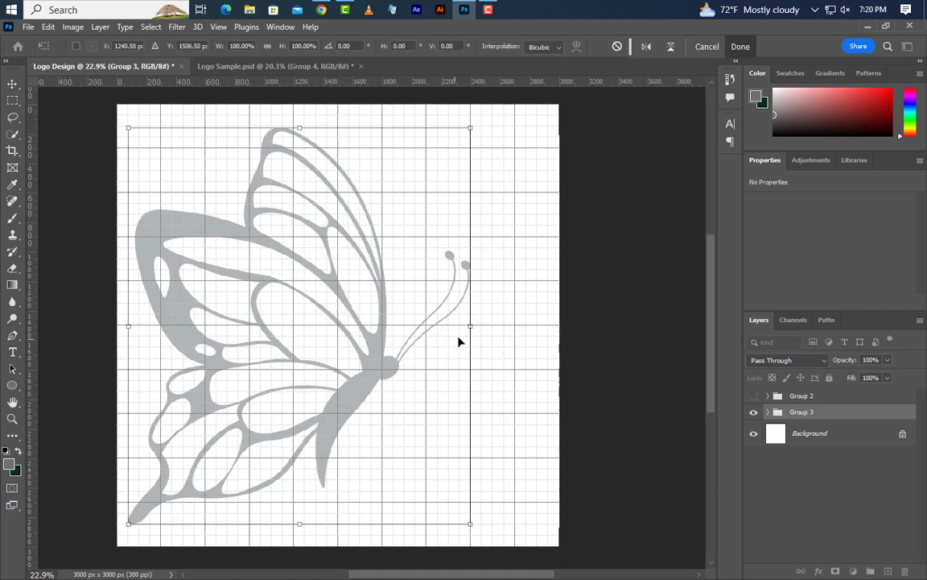
left_click_drag(469, 327, 315, 325)
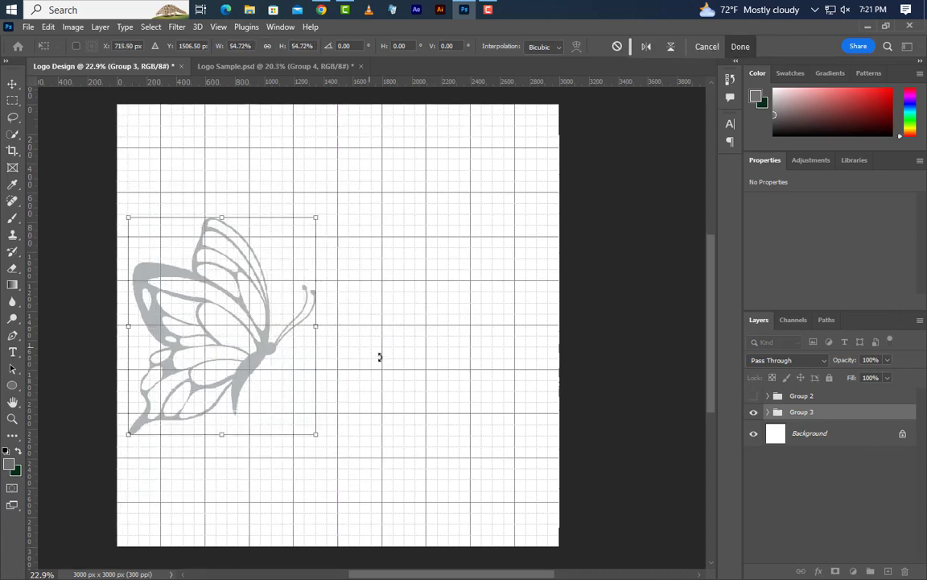
left_click(739, 47)
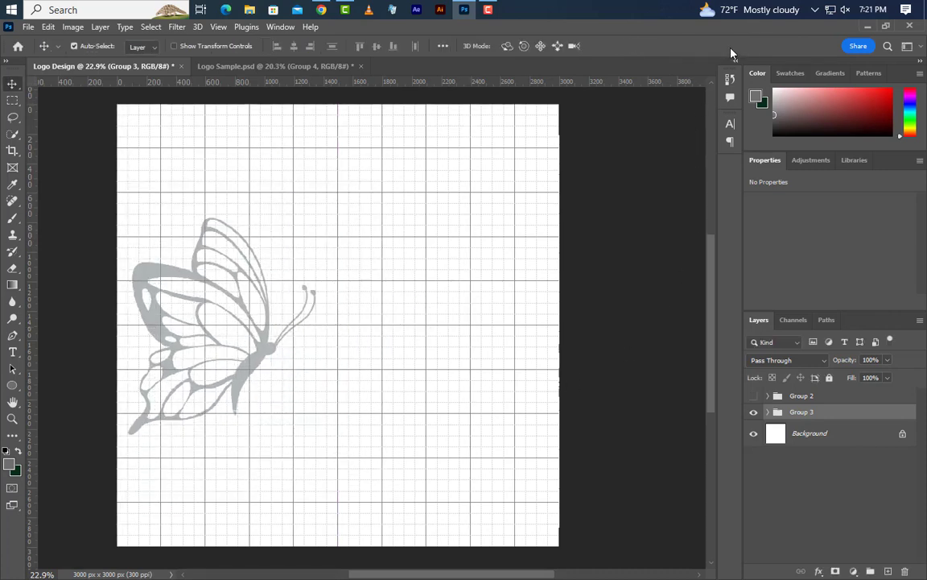
- Add the text "Butterfly" in Edwardian Script ITC beside the butterfly's body and set its size to 140 pt
left_click(12, 352)
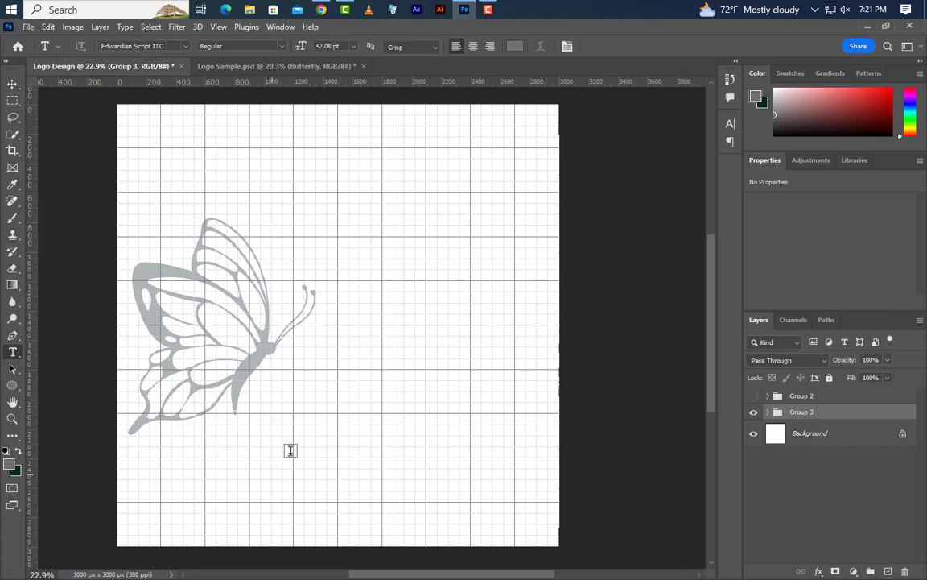
left_click(293, 368)
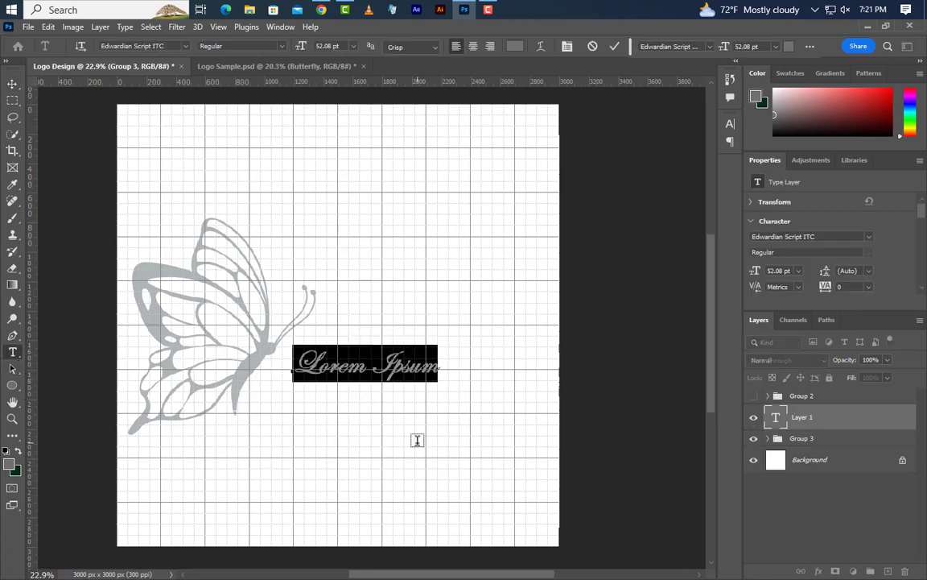
type("Bu")
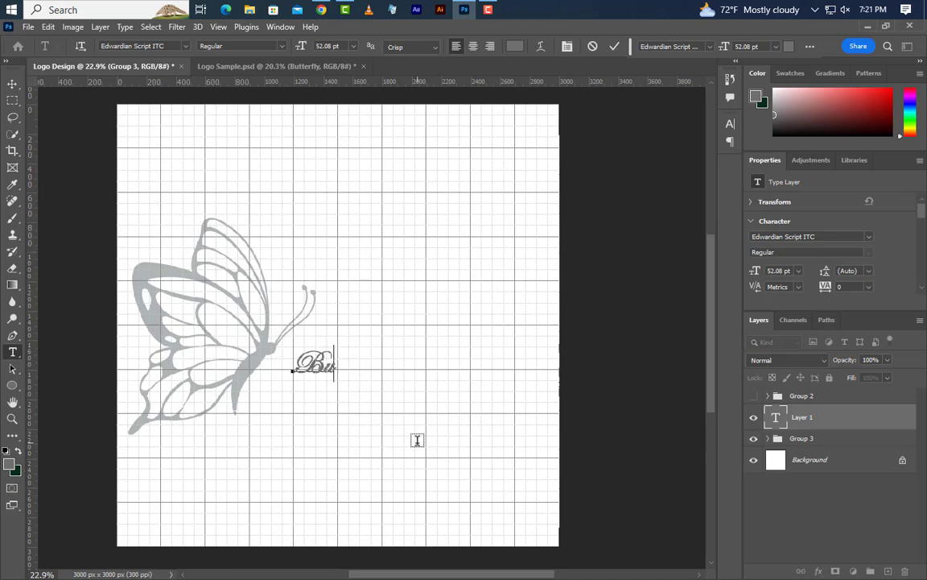
type("tterfly")
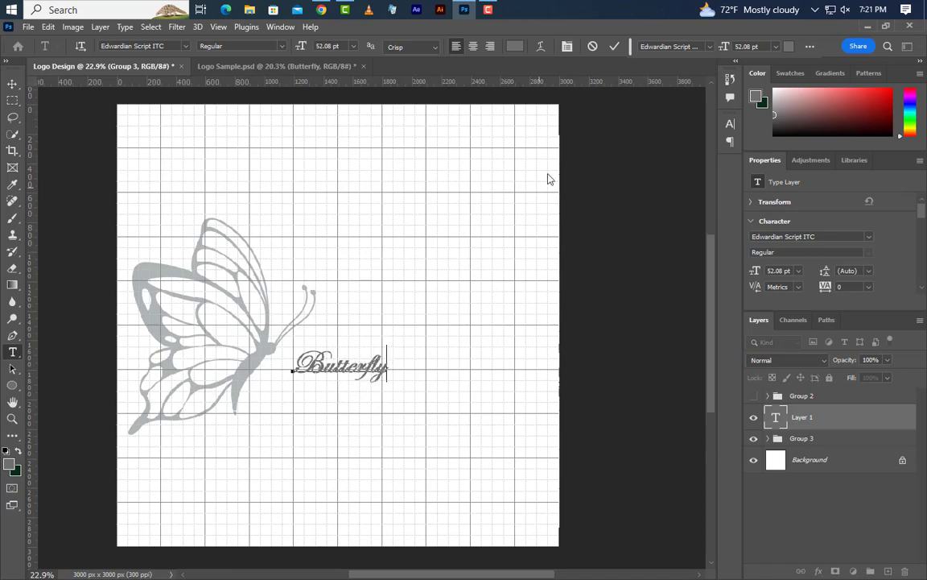
key("ctrl+Return")
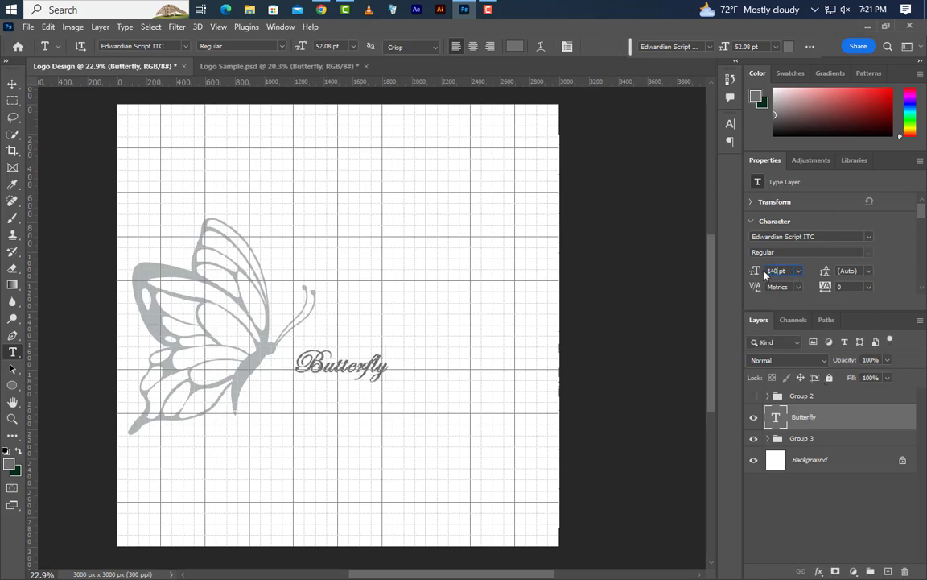
key("Return")
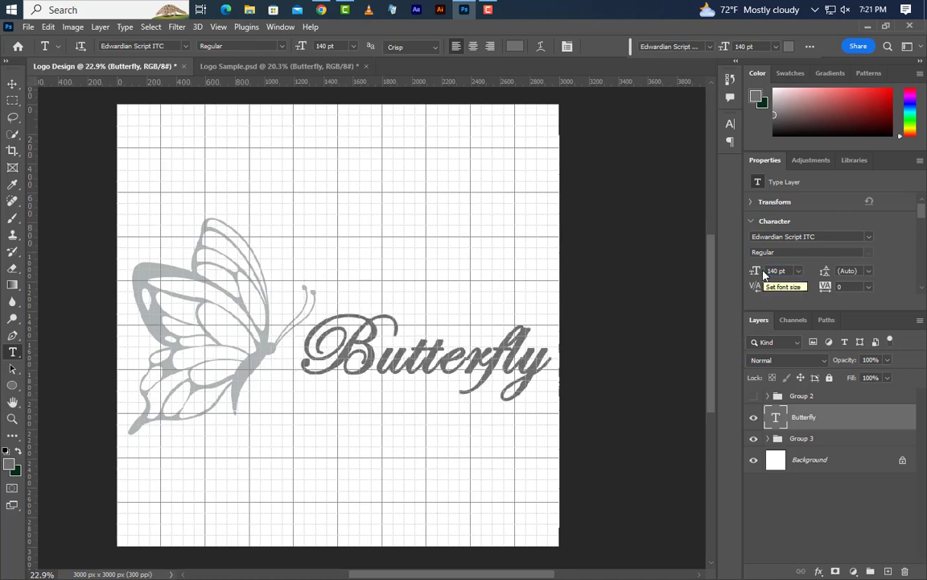
- Turn off faux bold for the Butterfly text and move it slightly down and away from the butterfly
left_click(730, 123)
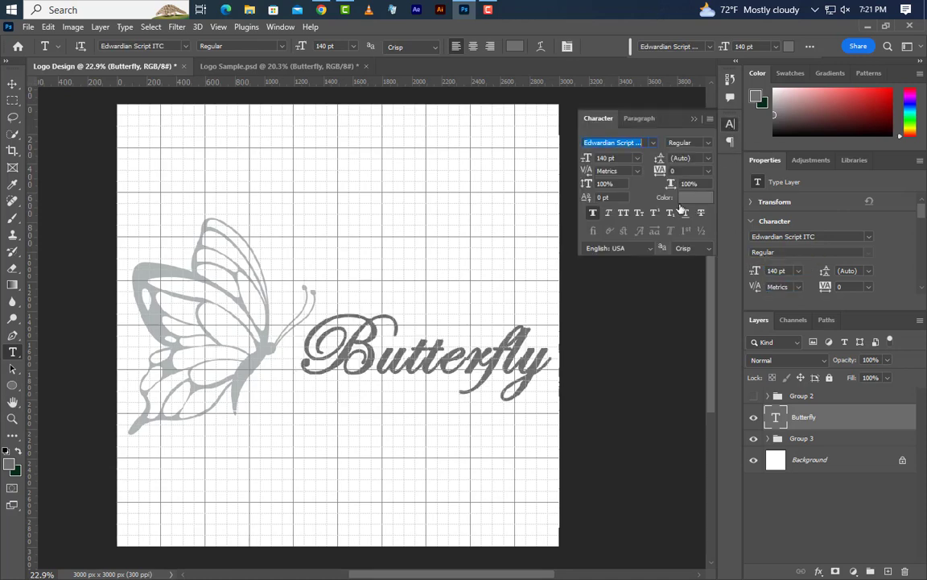
left_click(593, 215)
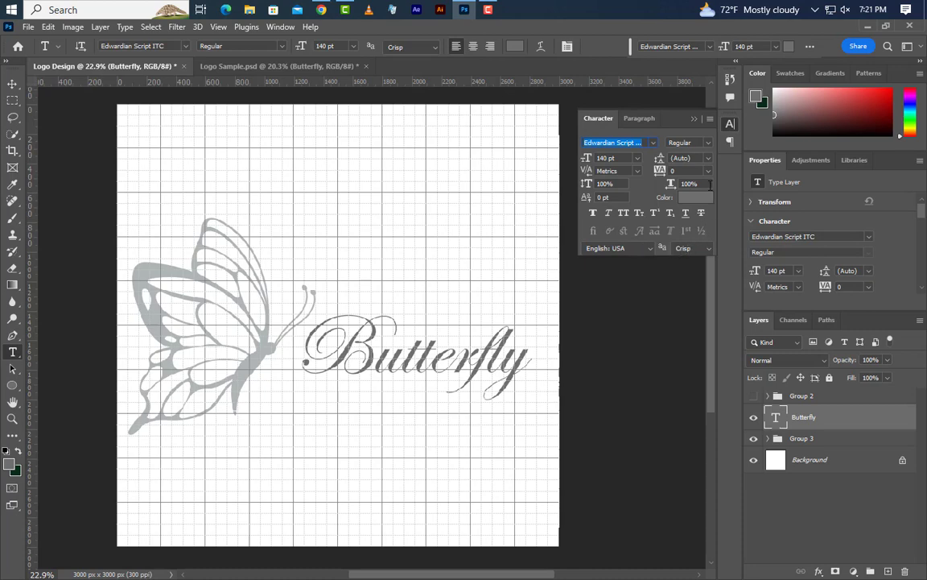
left_click(695, 121)
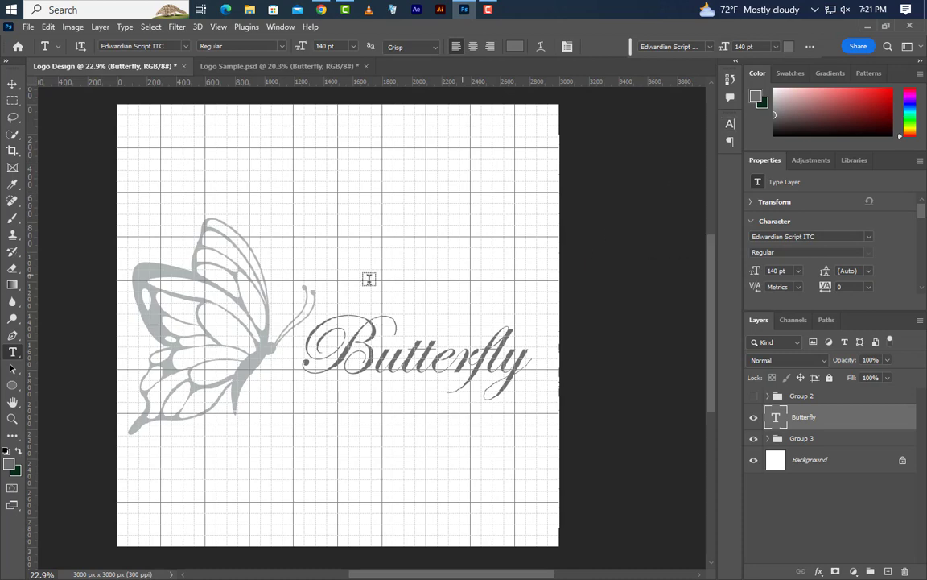
left_click(12, 84)
left_click_drag(487, 362, 501, 379)
- Add a separate text layer reading "Company Slogan Here" below the Butterfly text
left_click(12, 352)
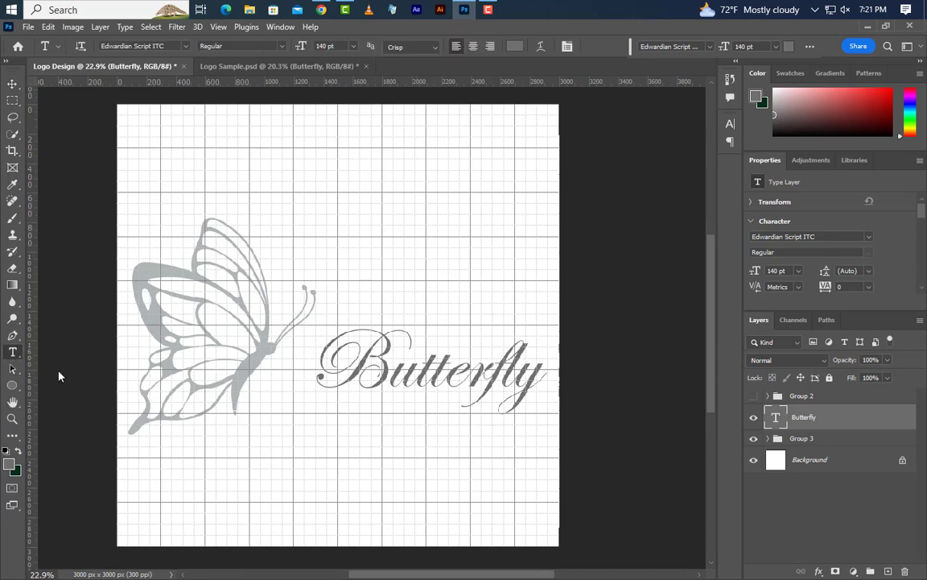
left_click(292, 468)
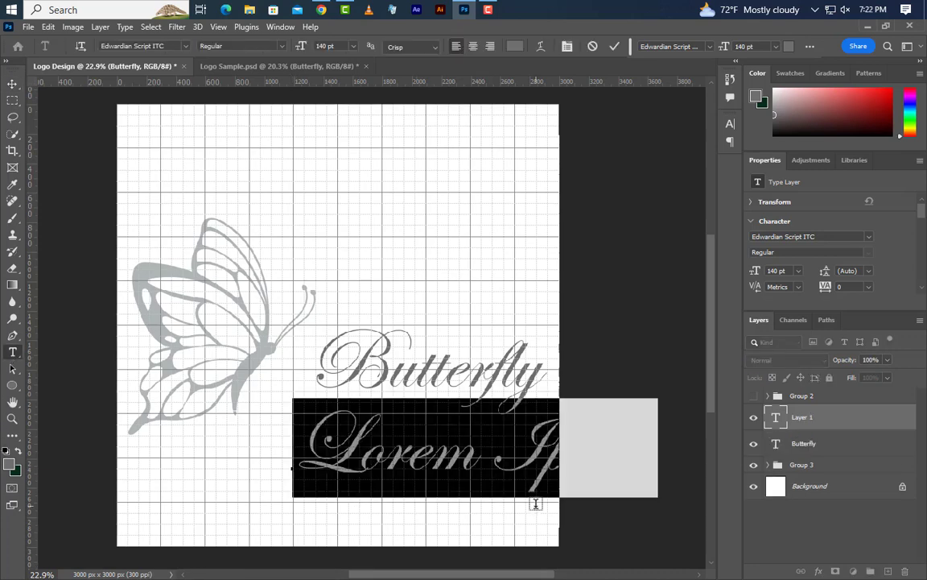
type("Com")
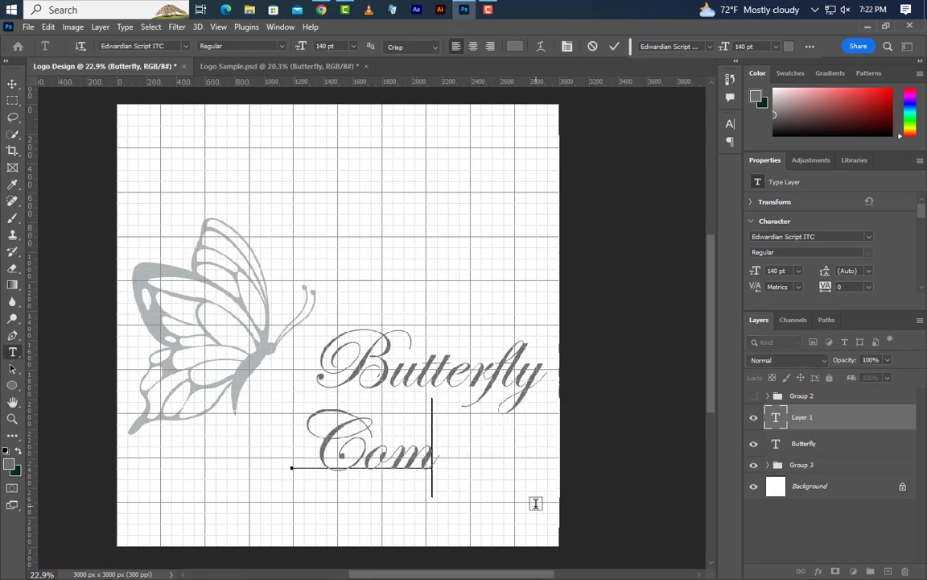
type("pany")
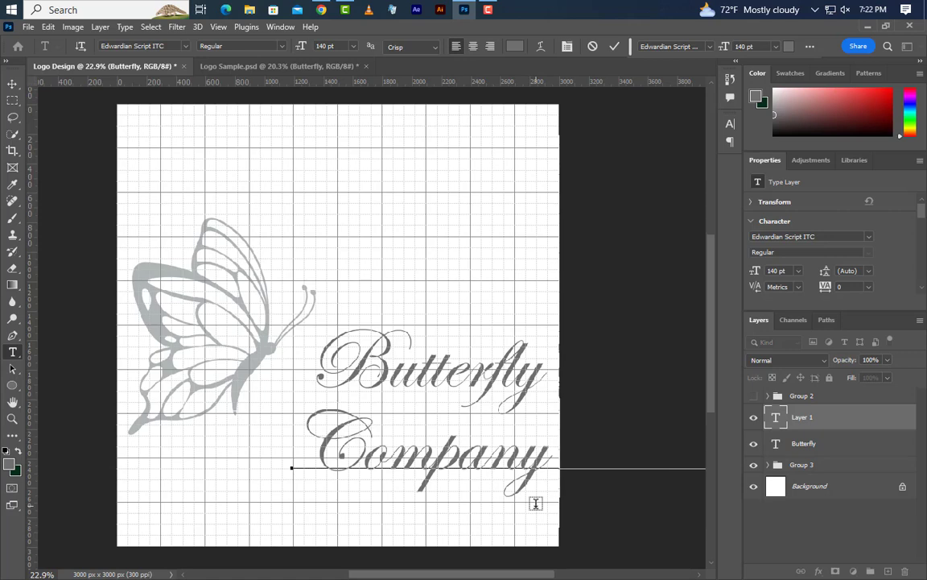
left_click(614, 46)
- Change the slogan text's font to Script MT Bold
left_click(730, 123)
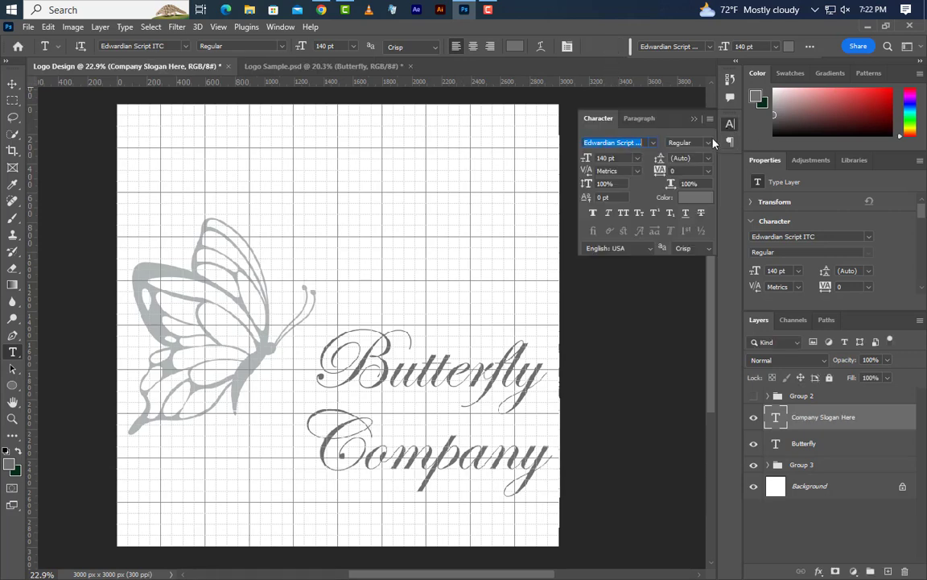
left_click(653, 142)
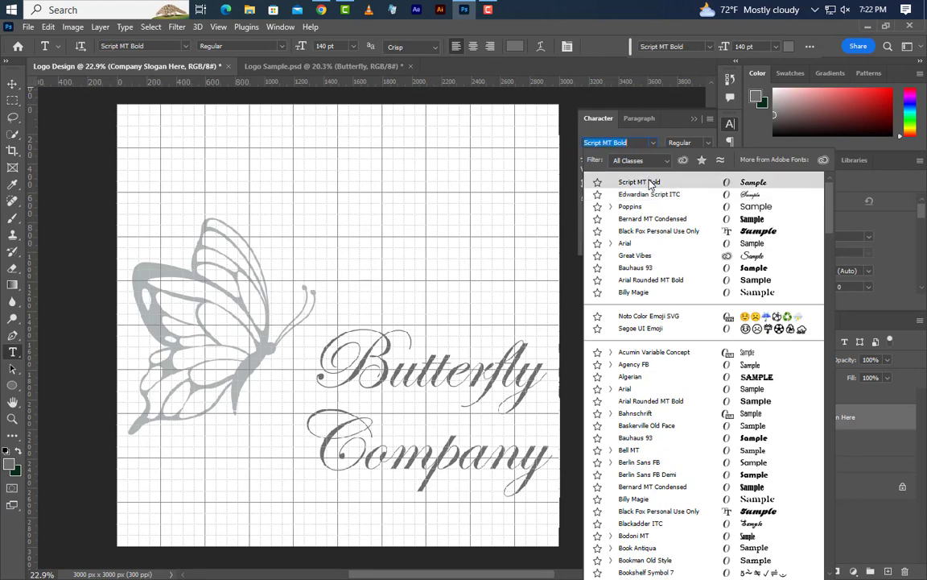
left_click(650, 183)
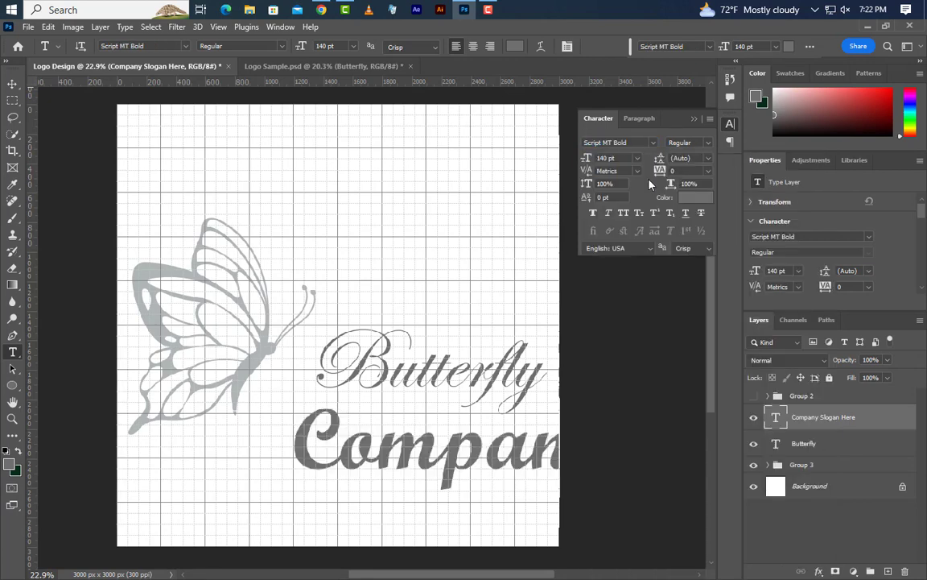
left_click(695, 119)
- Move the slogan directly under the Butterfly text and scale it proportionally to about 29.92%
key("v")
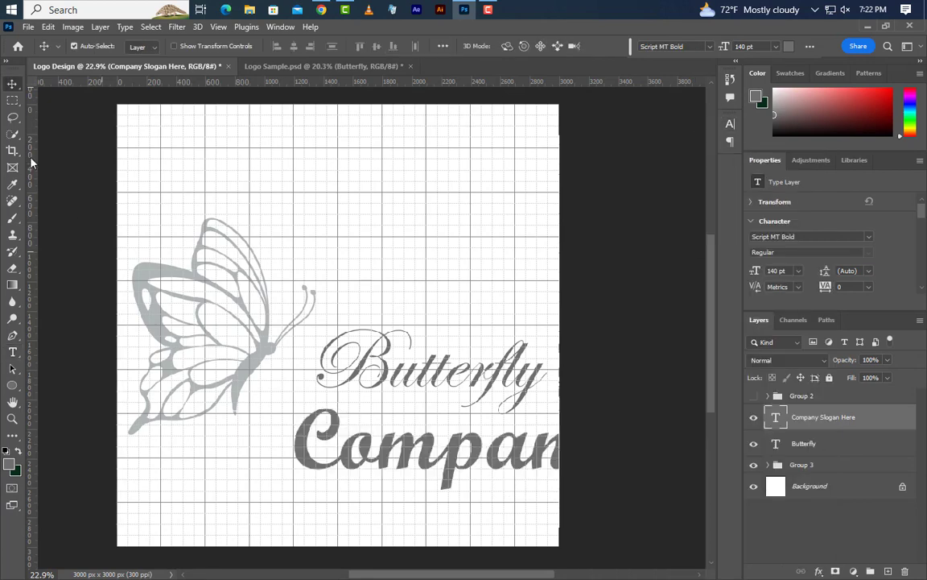
left_click(48, 27)
key("ctrl+t")
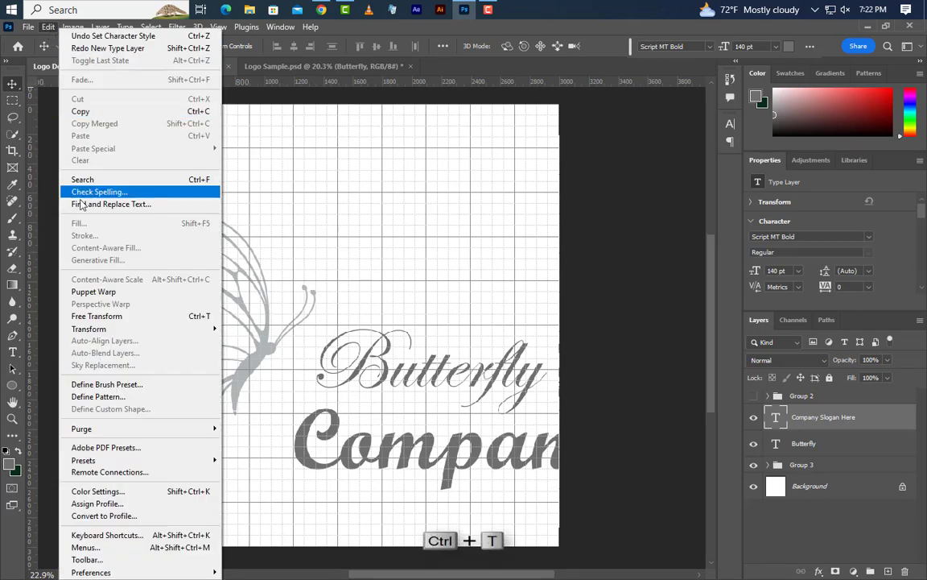
left_click(94, 316)
left_click_drag(295, 455, 339, 413)
key("ctrl+minus")
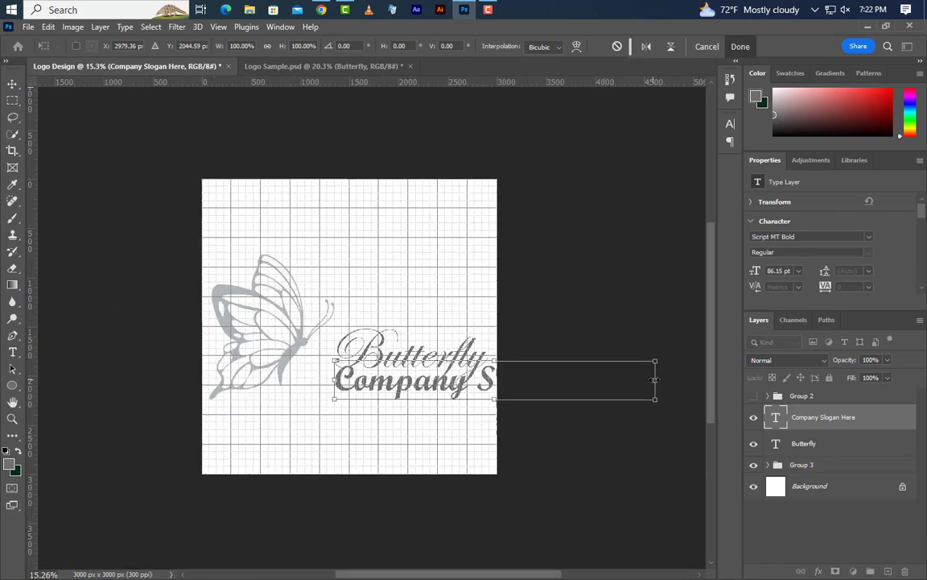
left_click_drag(654, 399, 428, 384)
key("ctrl+plus")
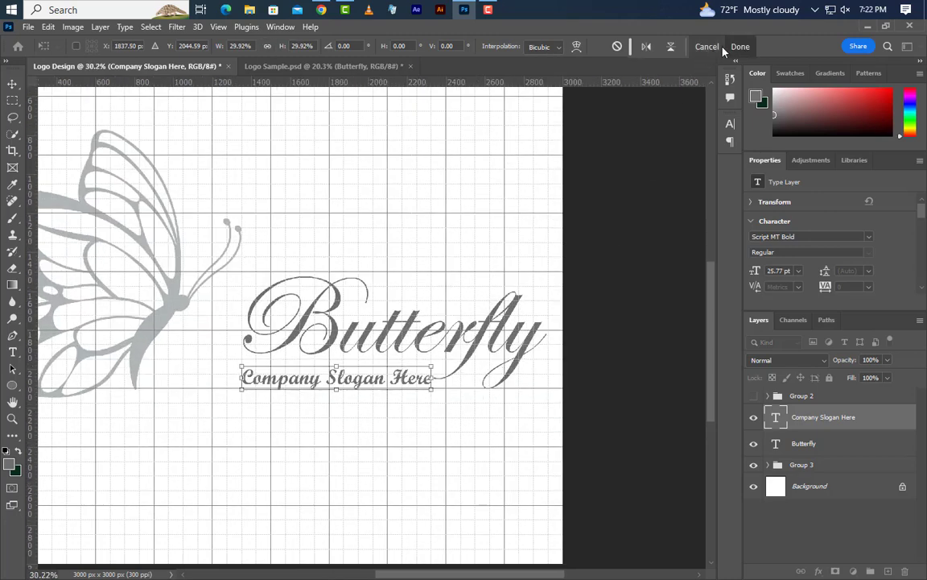
key("Return")
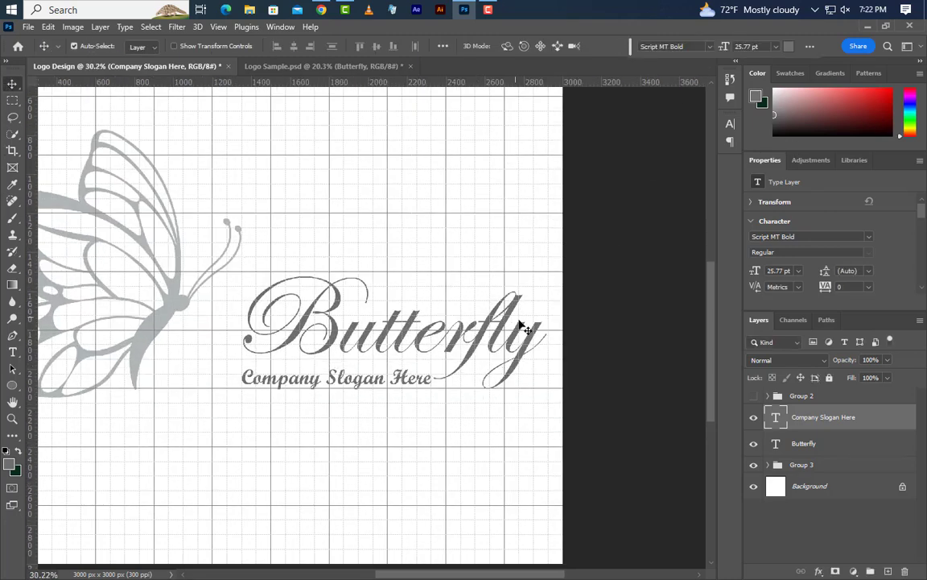
- Fit the whole canvas in view and hide the grid
key("ctrl+0")
left_click(218, 27)
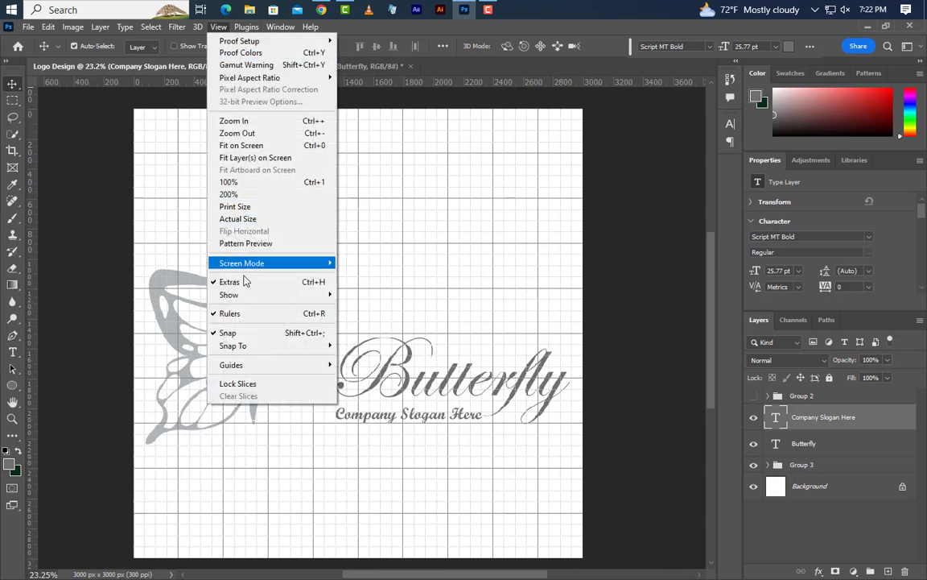
mouse_move(283, 294)
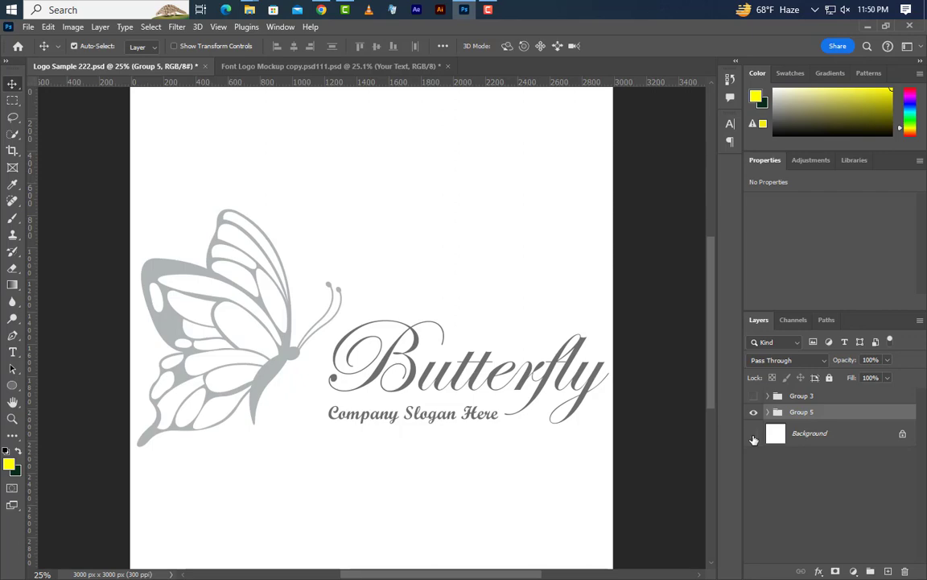
- Hide the Background layer and stamp all visible logo layers into one new layer
left_click(754, 437)
key("ctrl+alt+shift+e")
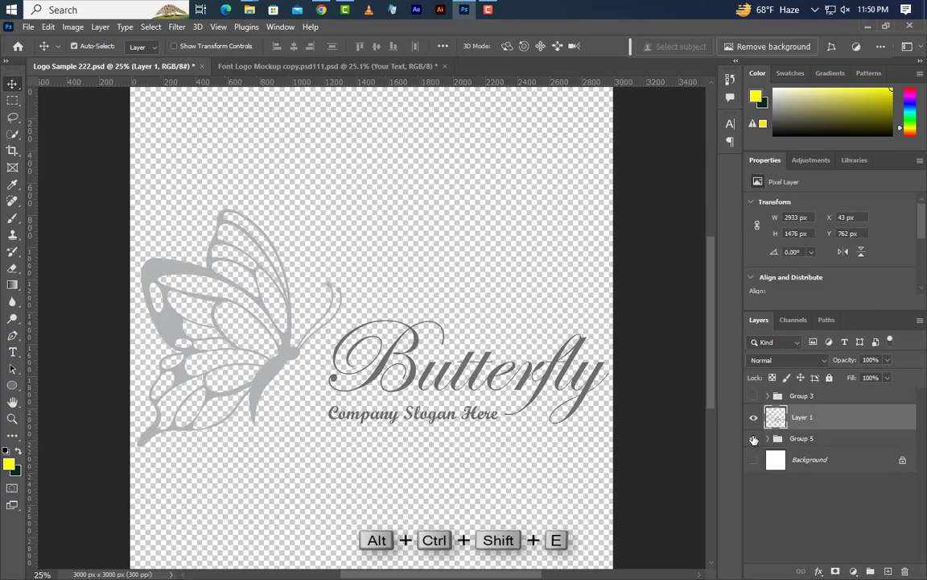
- Open the Your Text smart object in the Font Logo Mockup document and copy the merged butterfly logo layer into it
left_click(333, 63)
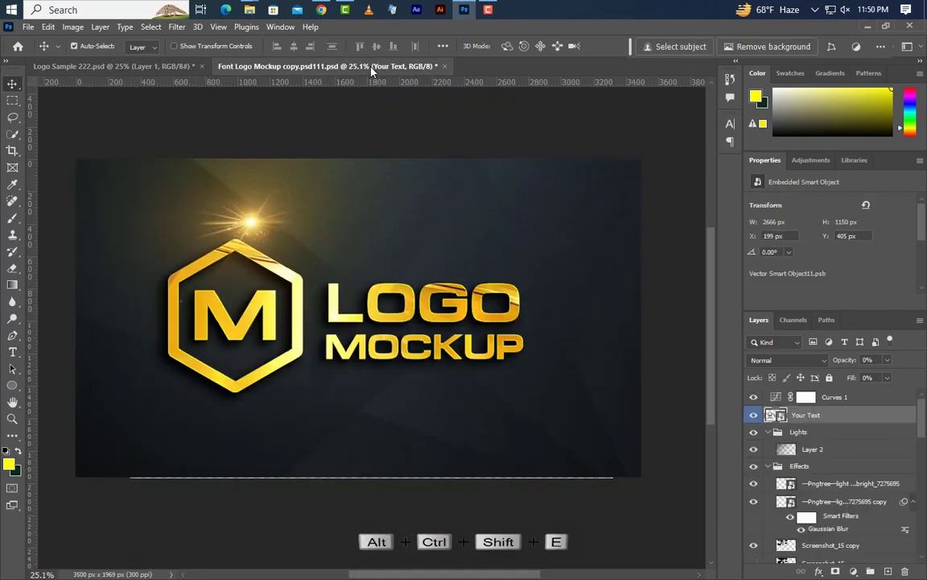
double_click(780, 416)
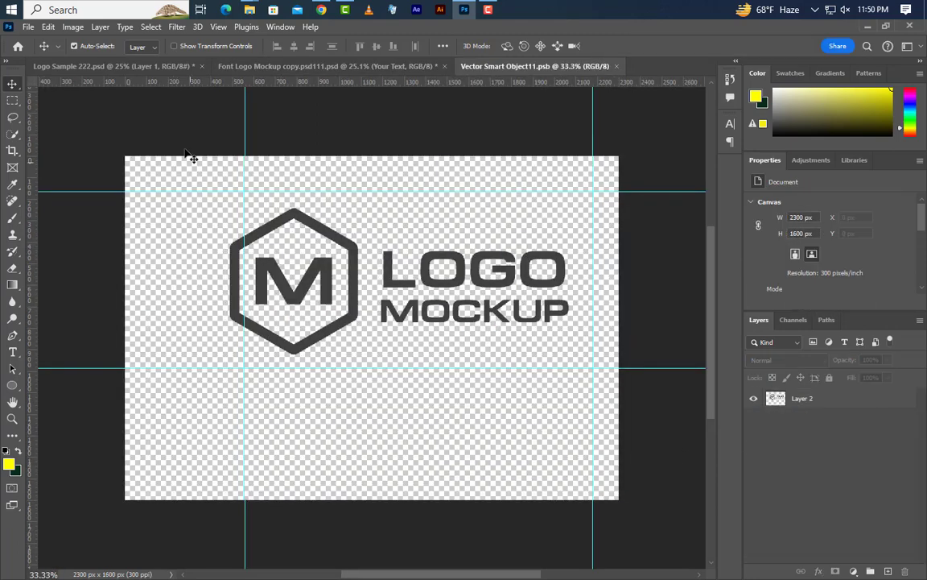
left_click(142, 65)
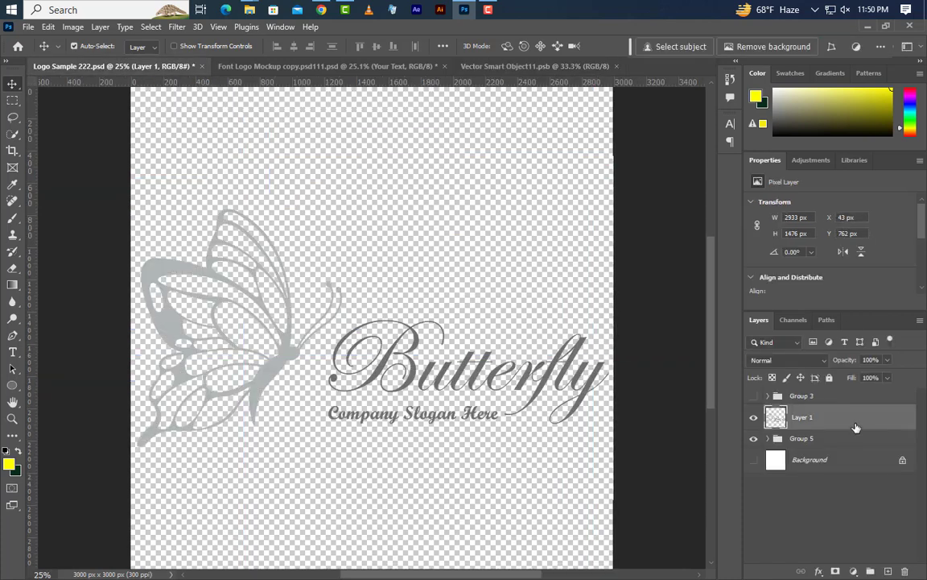
left_click_drag(855, 427, 445, 270)
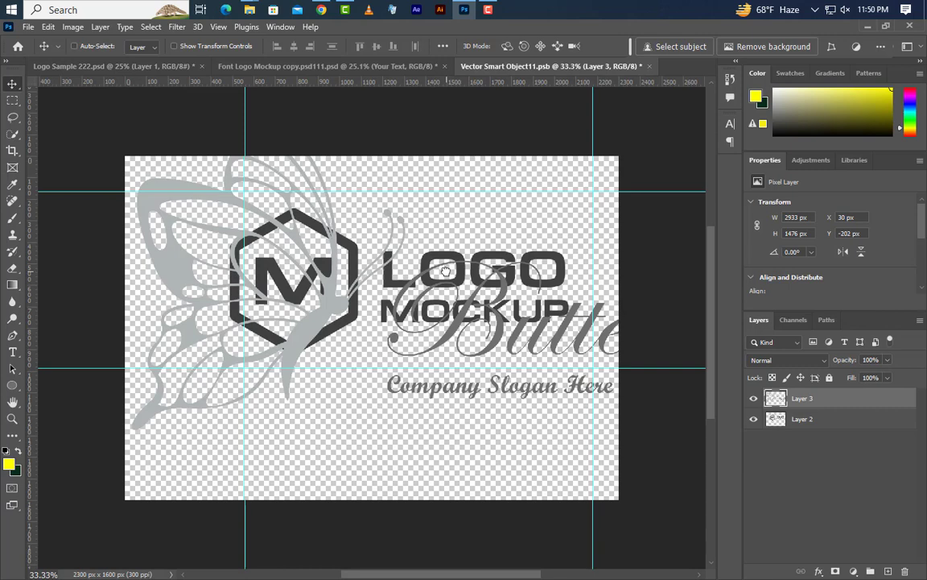
- Scale the butterfly logo proportionally to about 55.61% and position it within the guides
key("ctrl+t")
left_click_drag(447, 111, 446, 191)
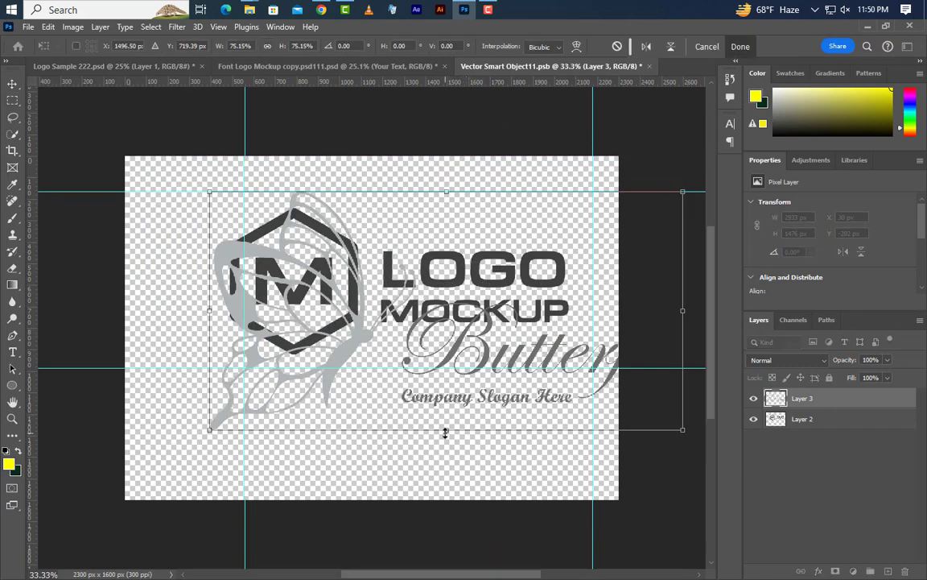
left_click_drag(445, 432, 443, 368)
left_click_drag(472, 332, 448, 332)
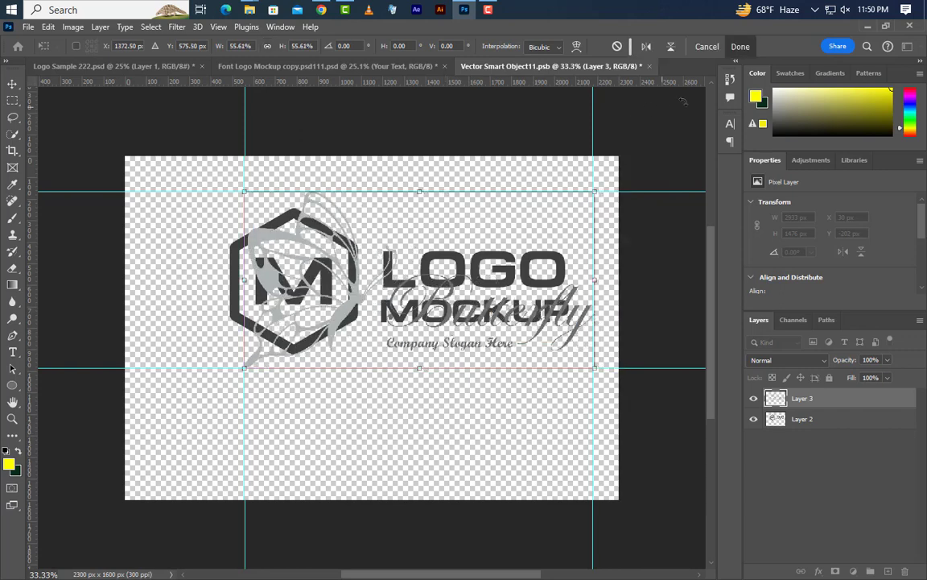
left_click(739, 48)
- Hide the old logo on Layer 2, then save and close the smart object to update the Font Logo Mockup document
left_click(754, 419)
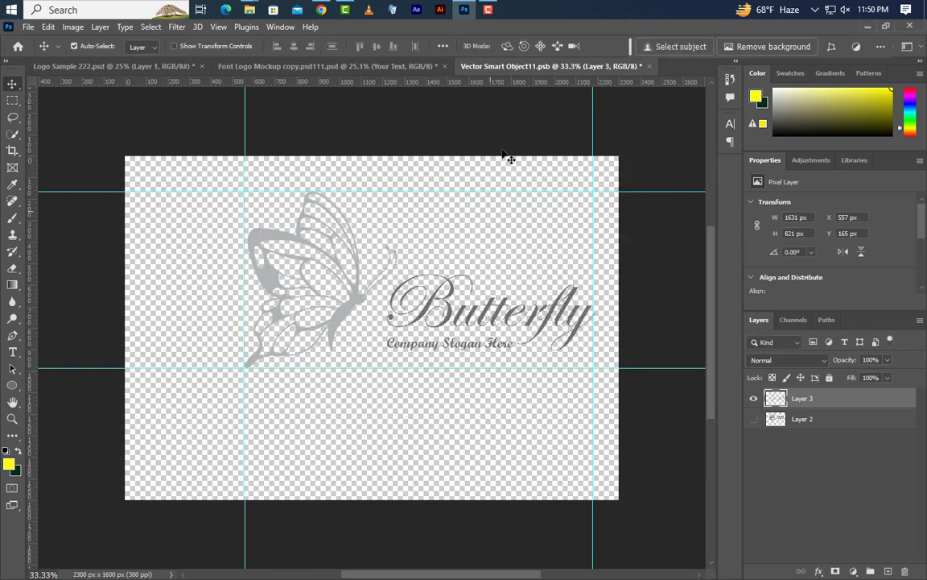
left_click(648, 67)
left_click(409, 239)
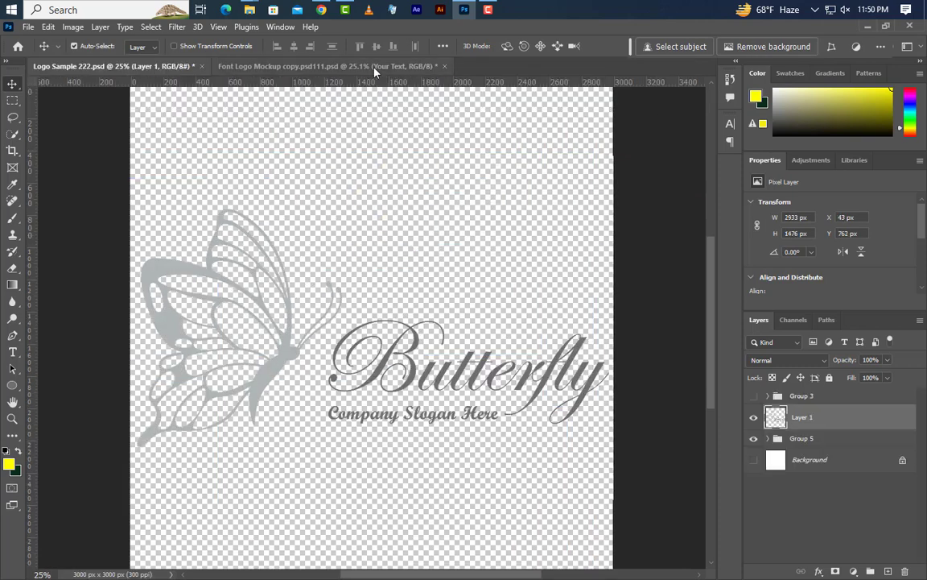
left_click(374, 71)
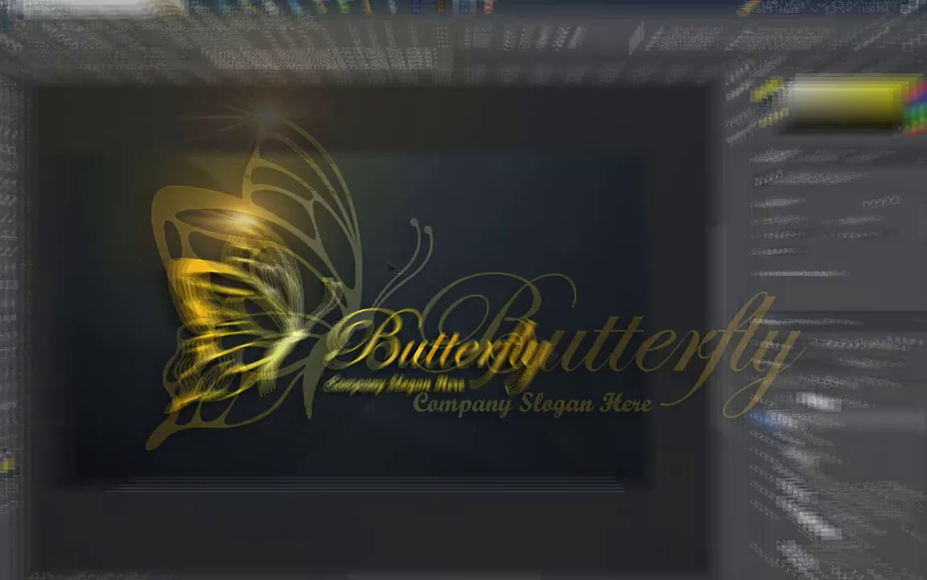